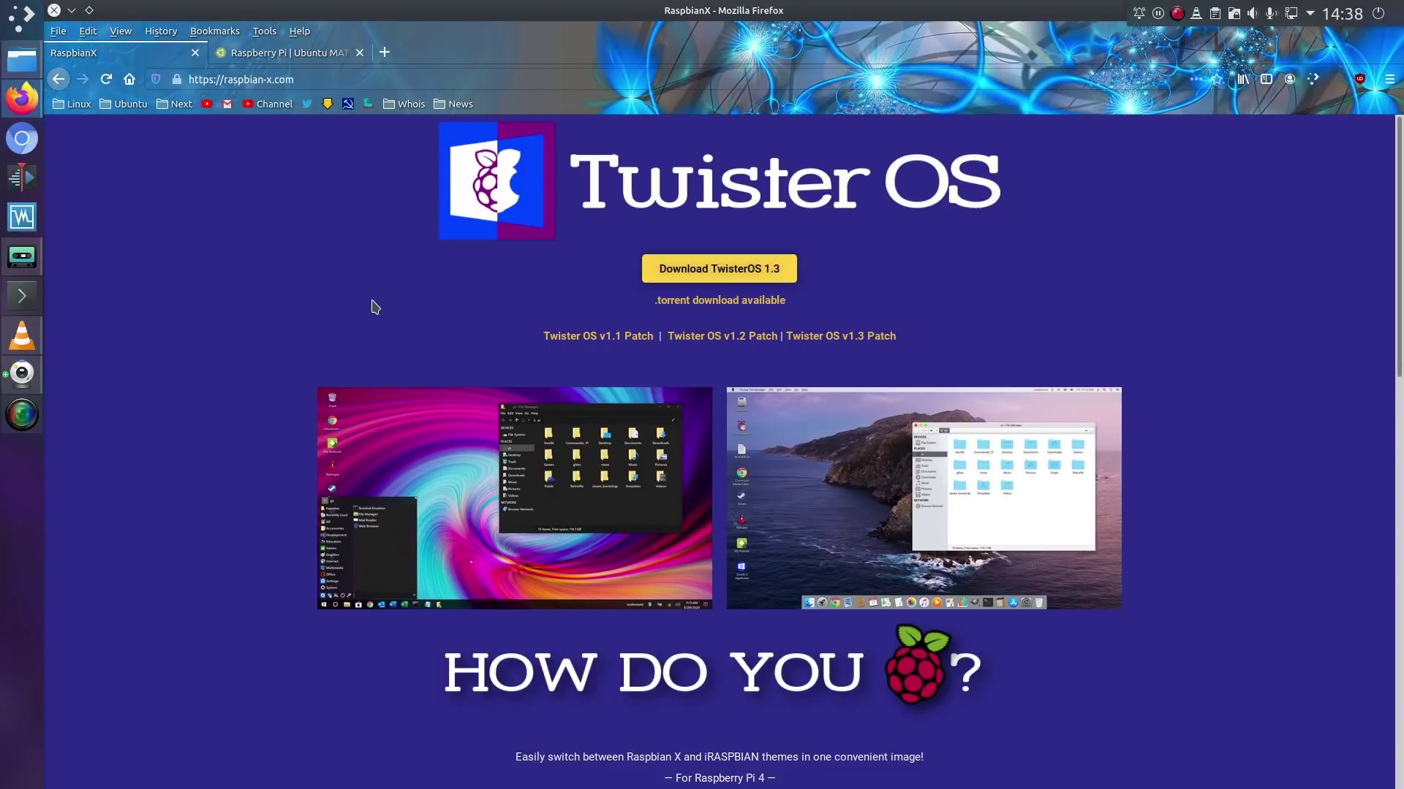
Scroll down the Twister OS page, then switch to the 'Raspberry Pi | Ubuntu MATE' tab
scroll(234, 319, "down", 3)
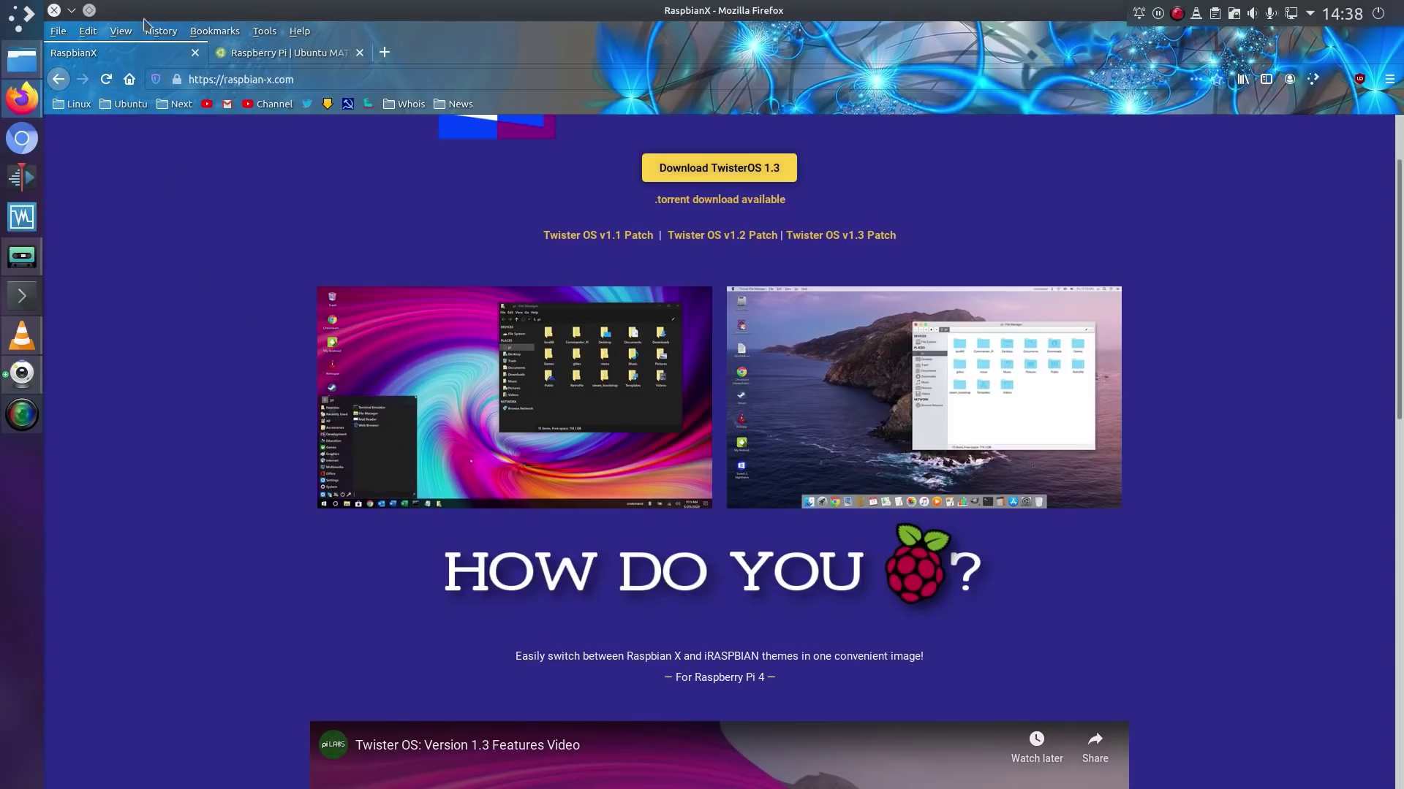
left_click(272, 51)
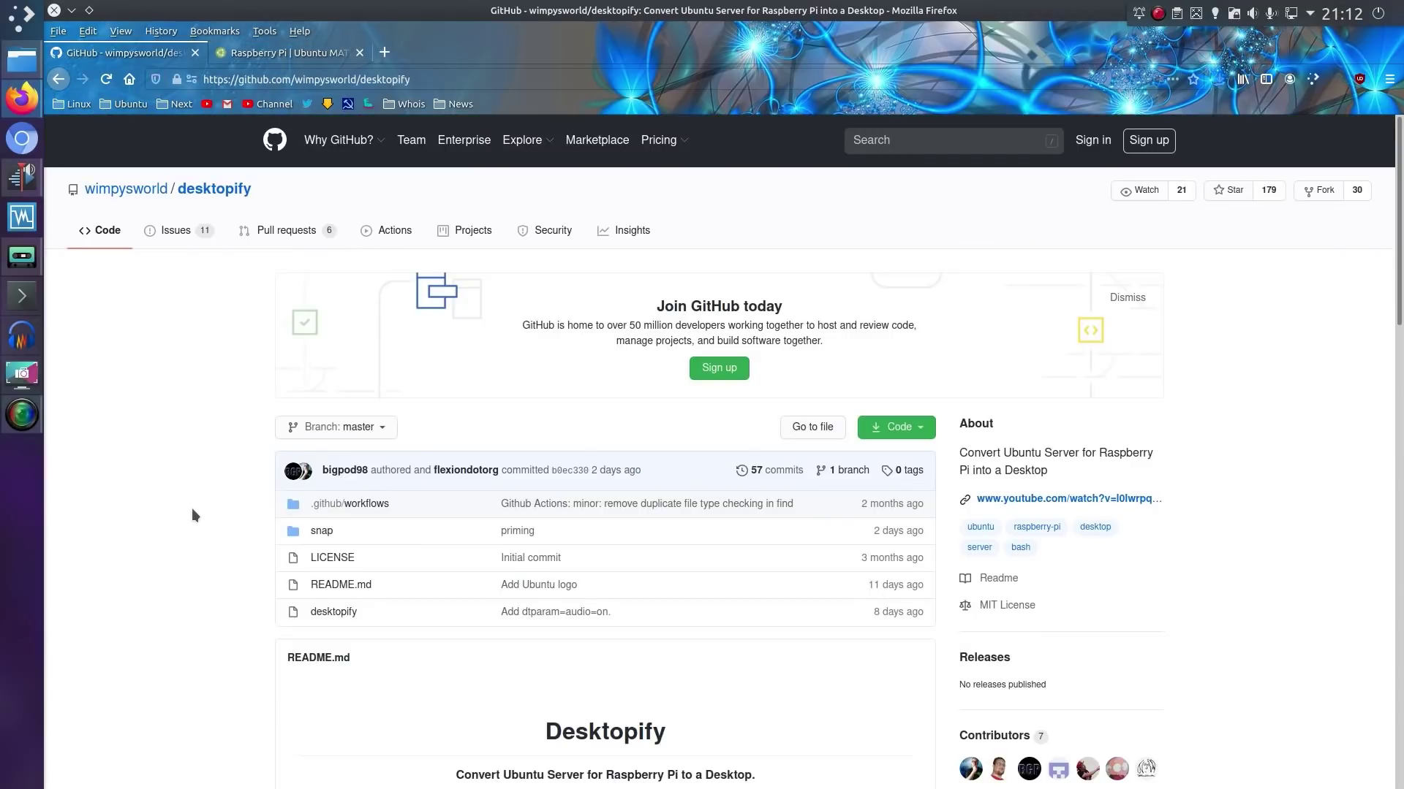
Scroll down through the desktopify README on GitHub
scroll(192, 515, "down", 6)
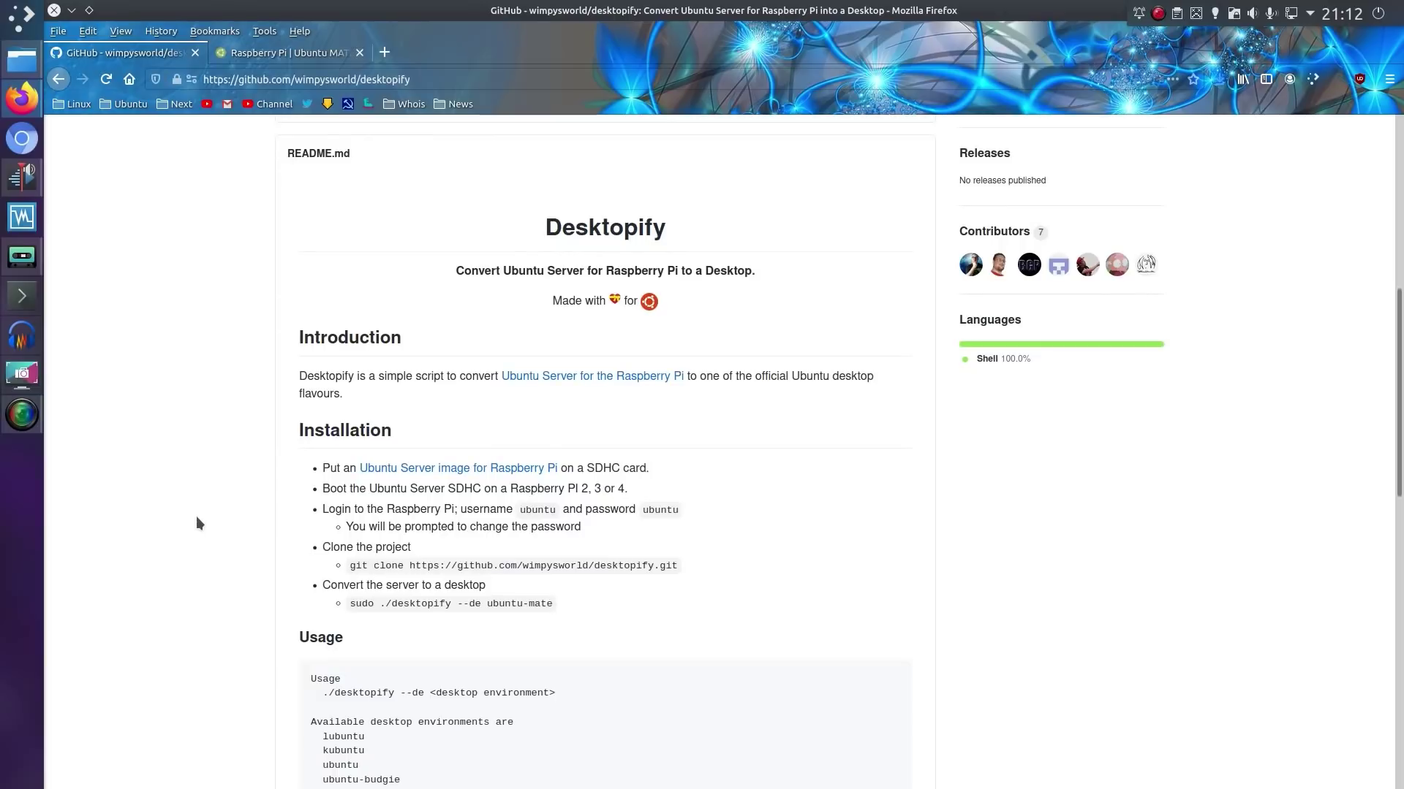
scroll(197, 518, "down", 10)
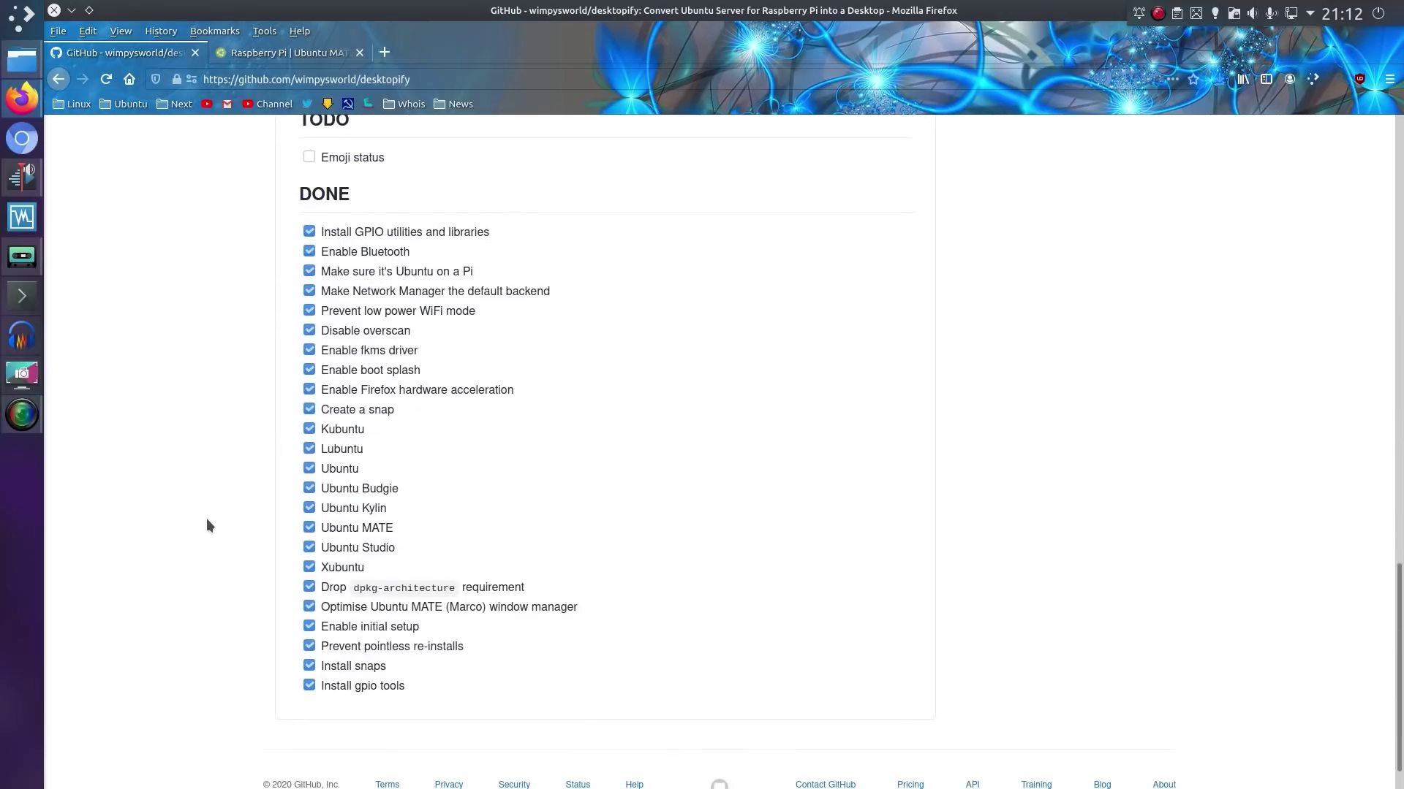
Return to the Ubuntu MATE Raspberry Pi tab and read it down to the page footer
key("ctrl+Tab")
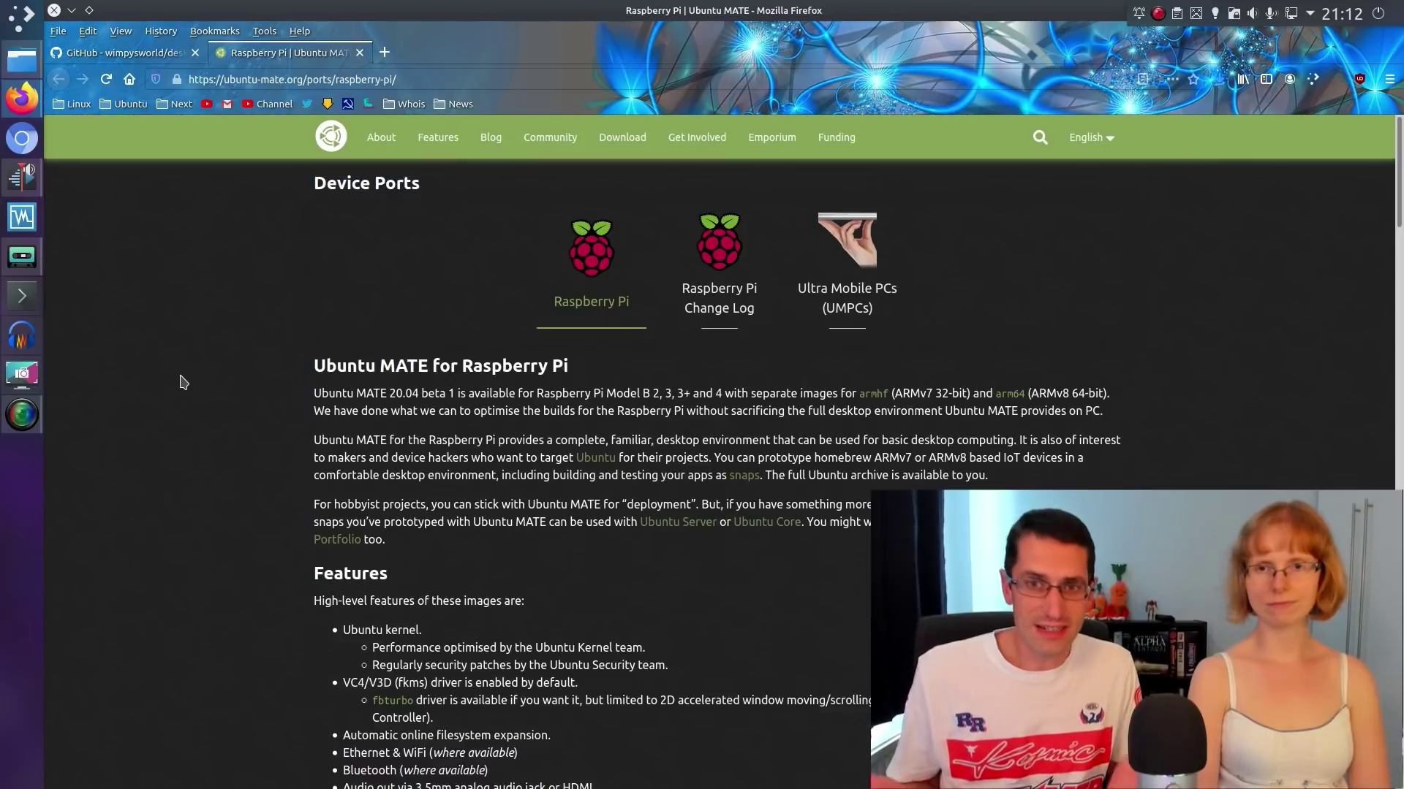
scroll(183, 382, "down", 4)
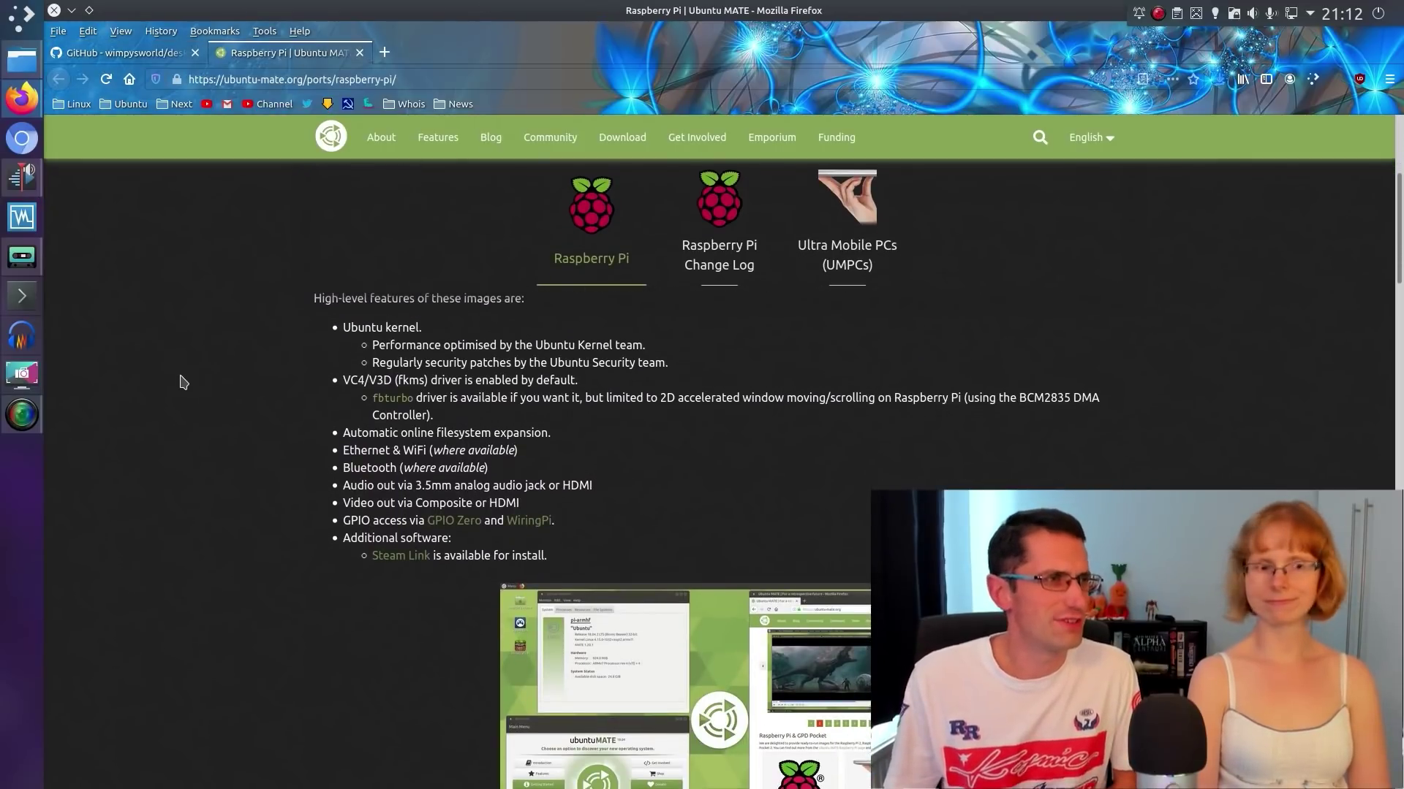
scroll(183, 382, "down", 1)
scroll(182, 383, "down", 2)
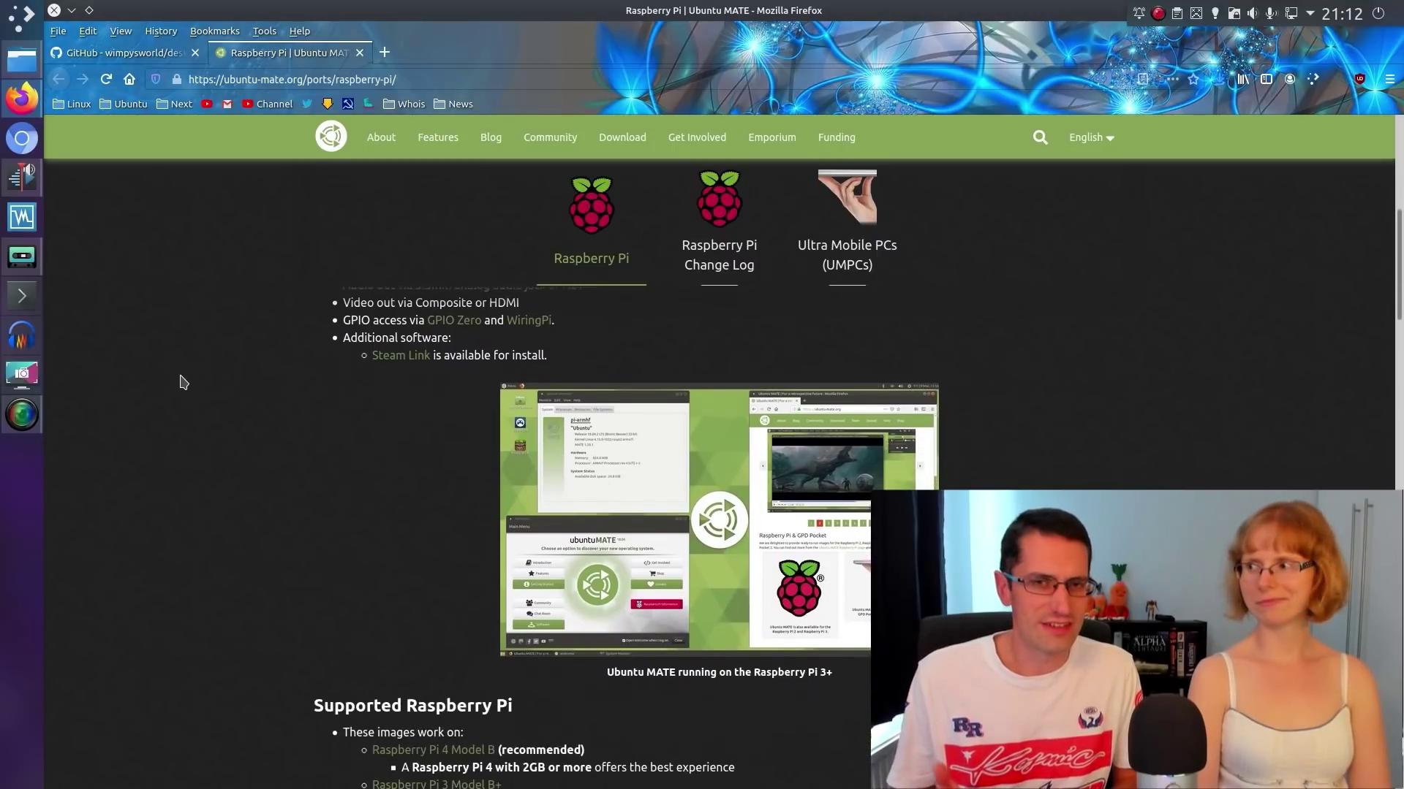
scroll(183, 383, "down", 1)
scroll(182, 382, "down", 3)
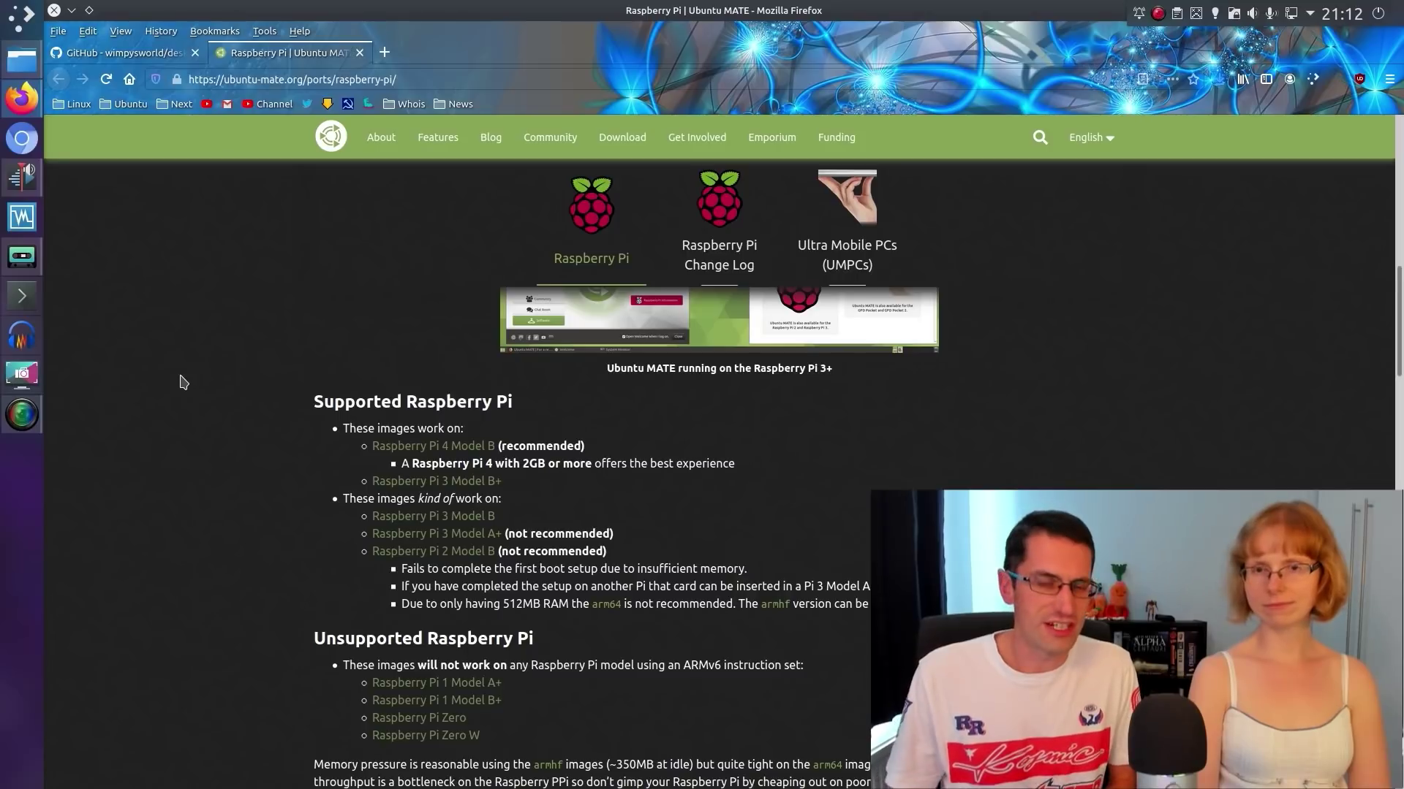
scroll(183, 383, "down", 3)
scroll(183, 382, "down", 2)
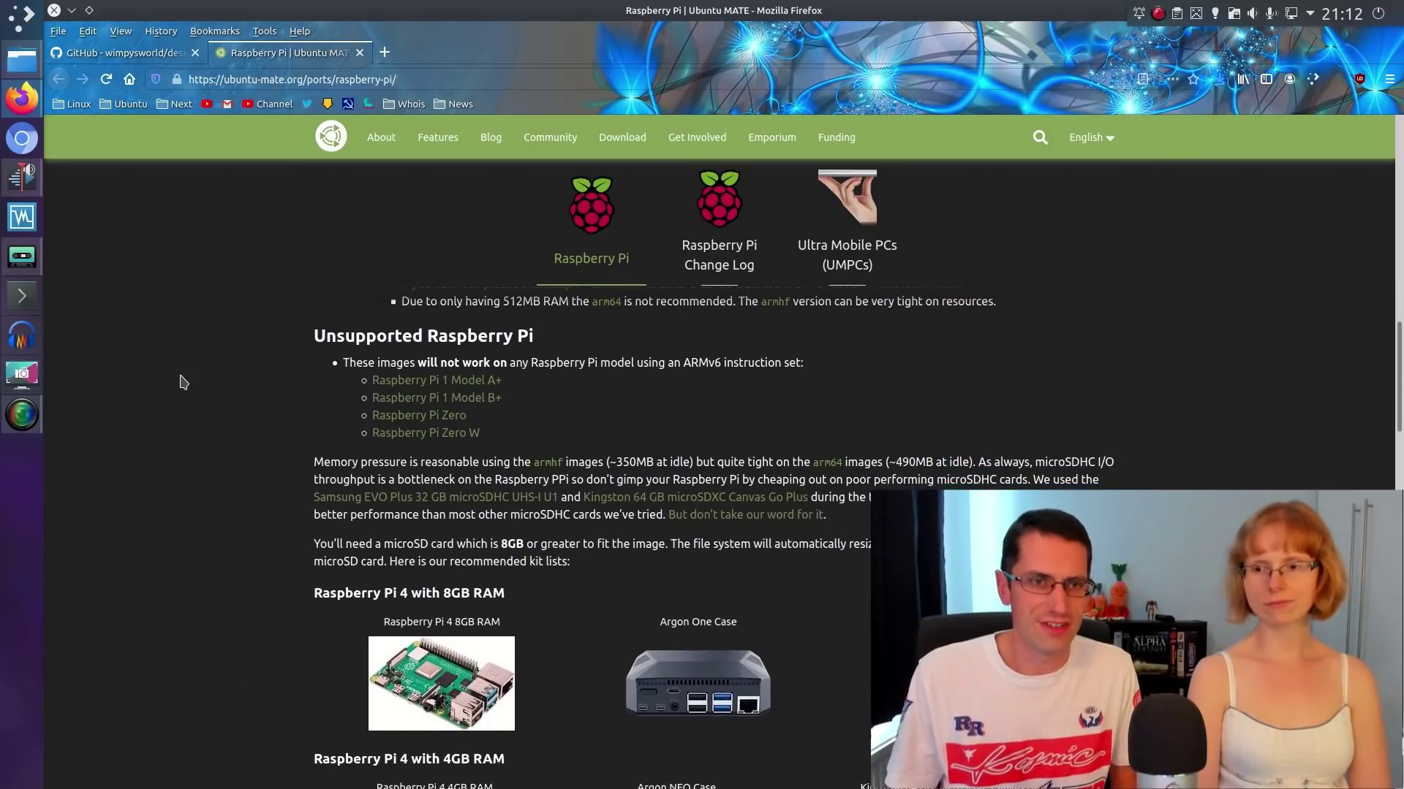
scroll(183, 382, "down", 4)
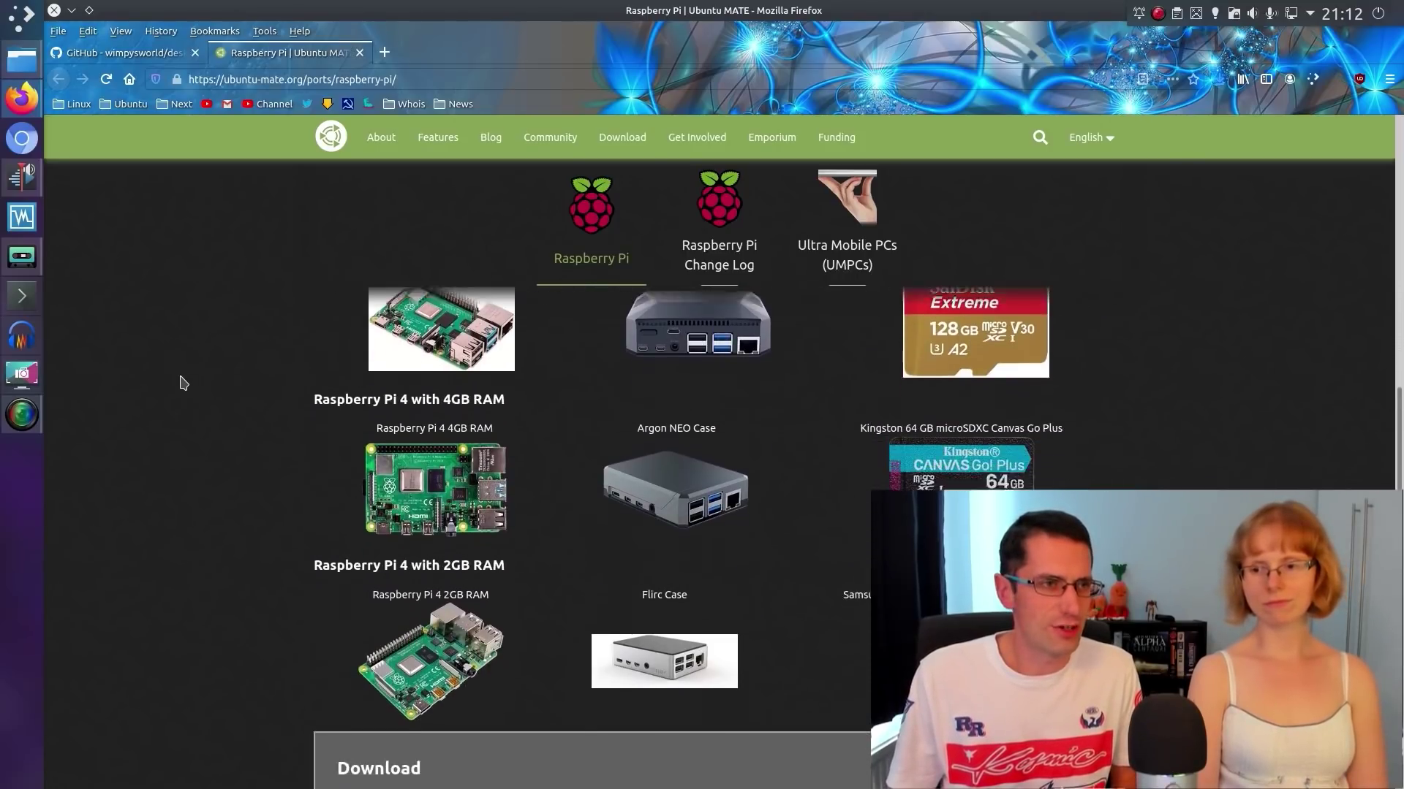
scroll(182, 383, "down", 5)
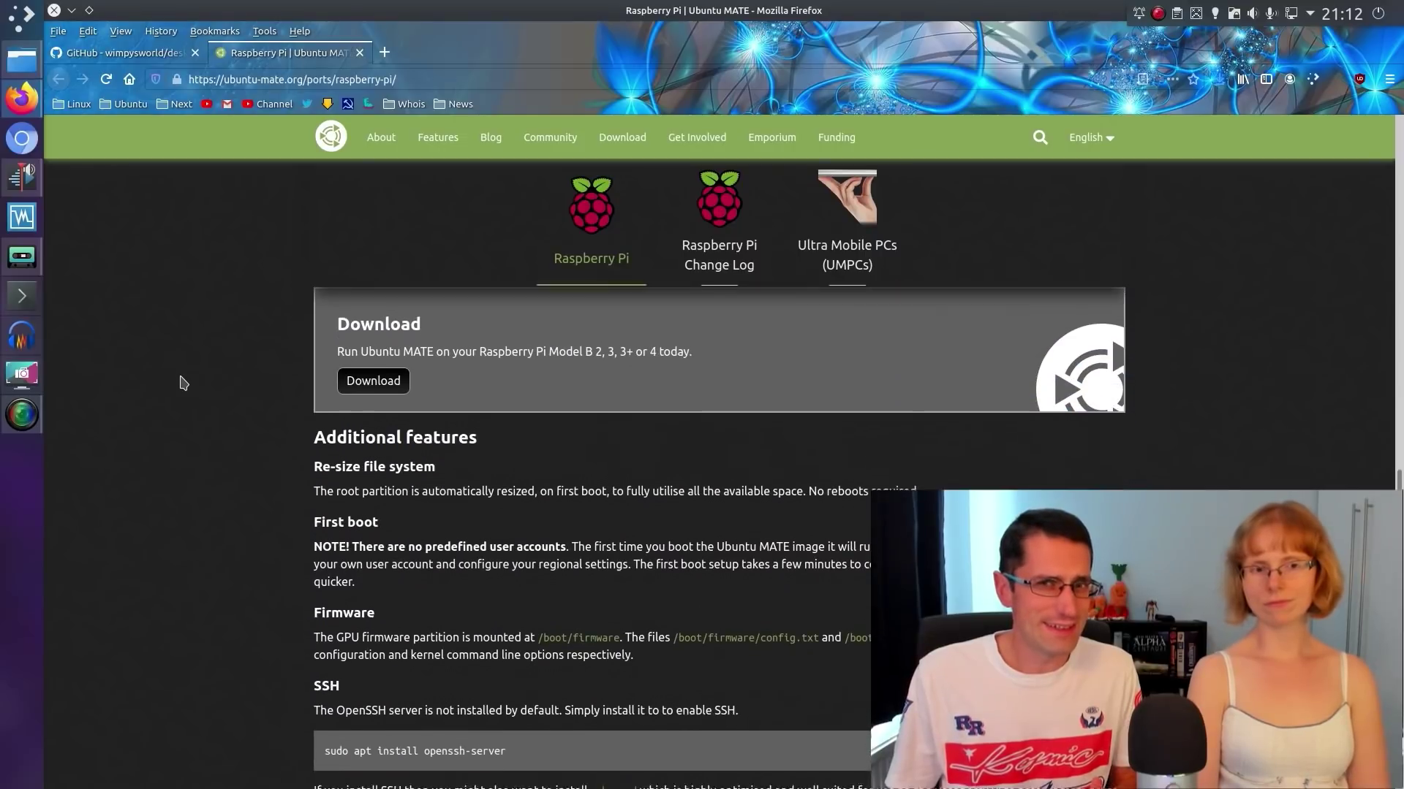
scroll(183, 383, "down", 1)
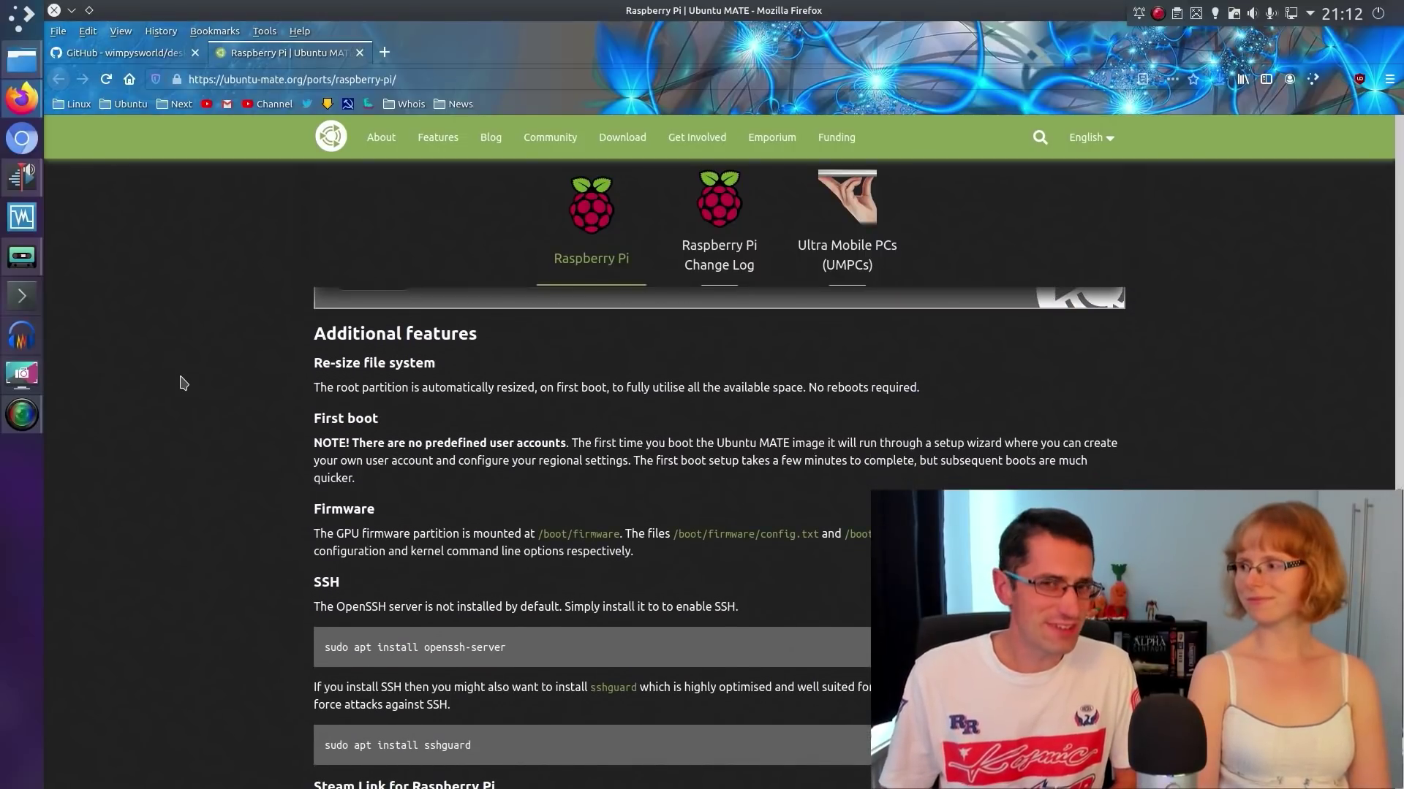
scroll(183, 382, "down", 1)
scroll(183, 382, "down", 1)
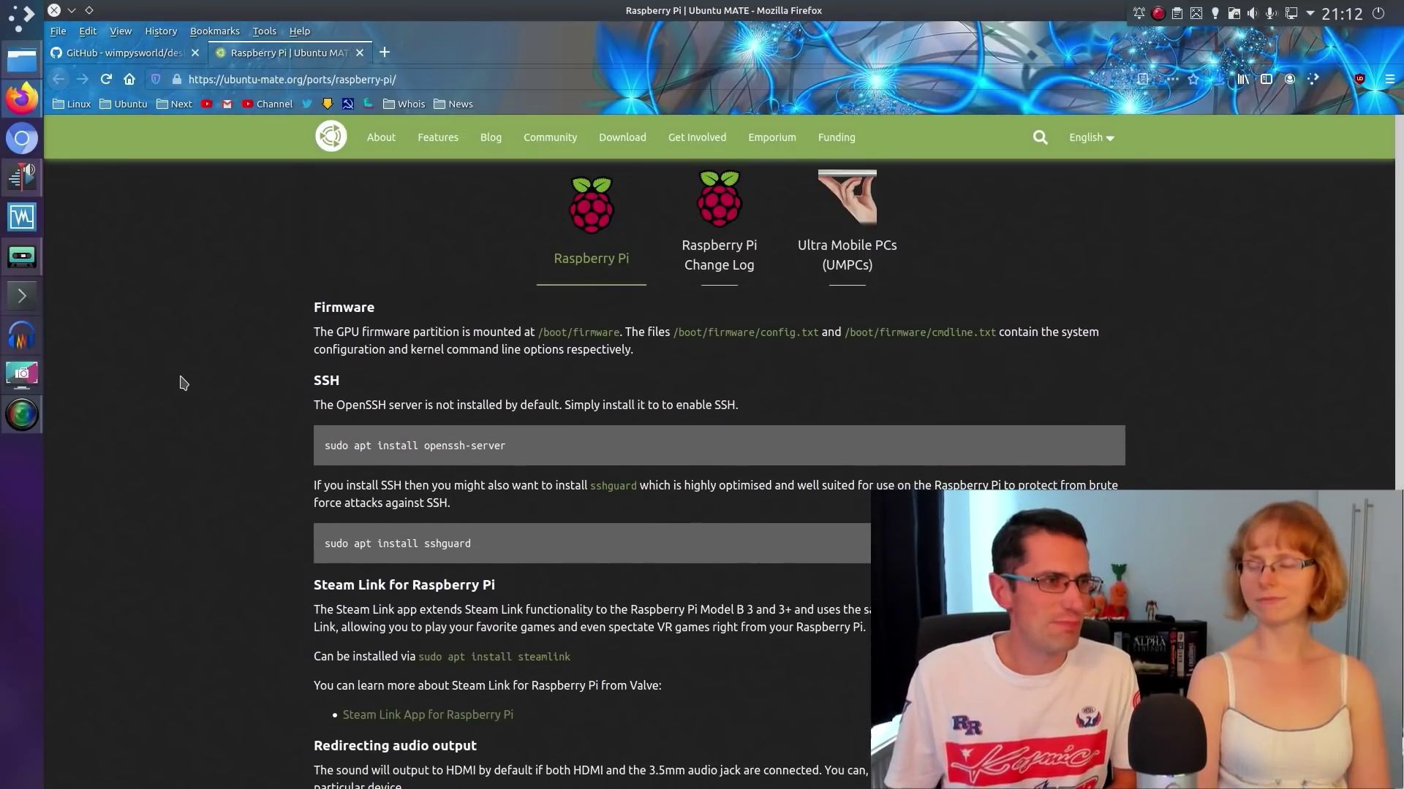
scroll(183, 382, "down", 4)
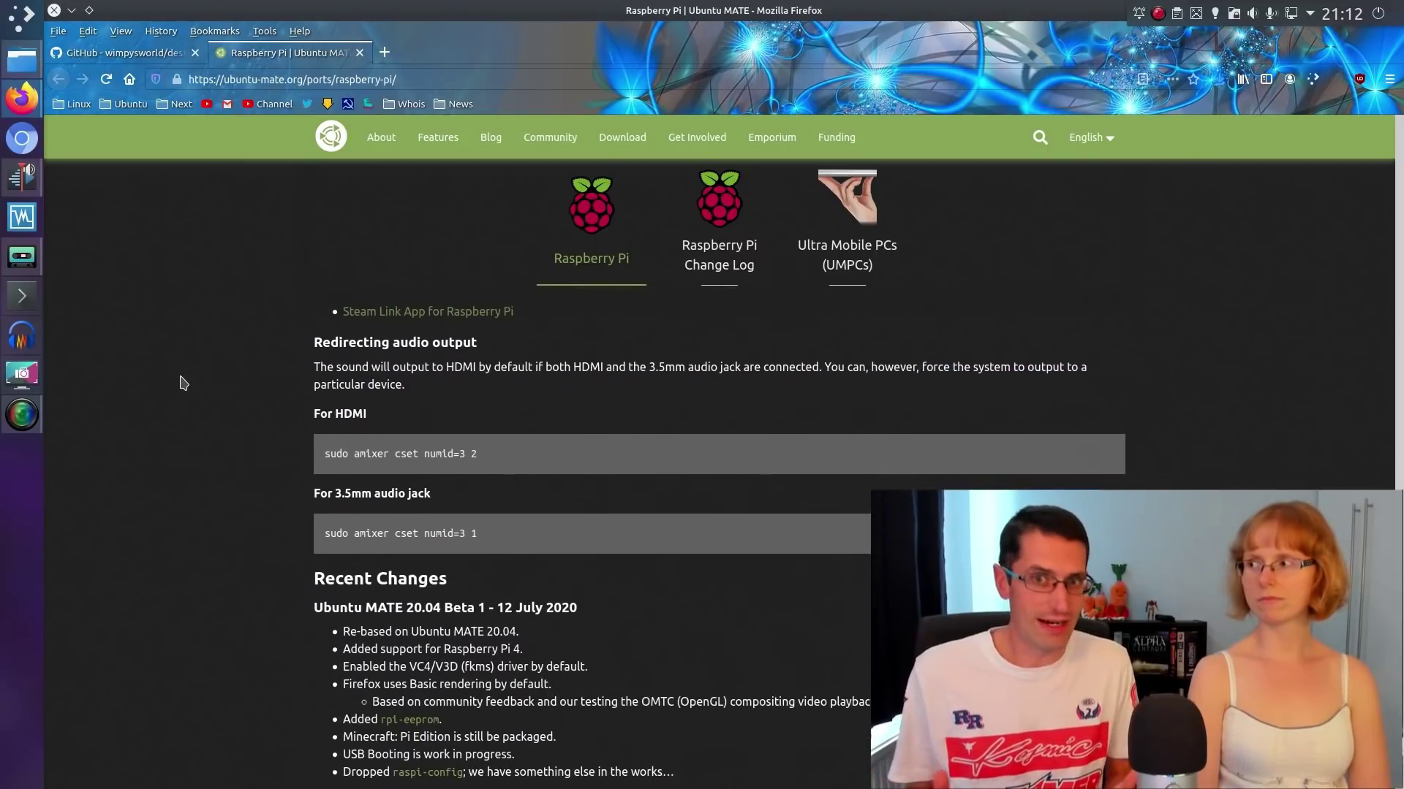
scroll(183, 382, "down", 3)
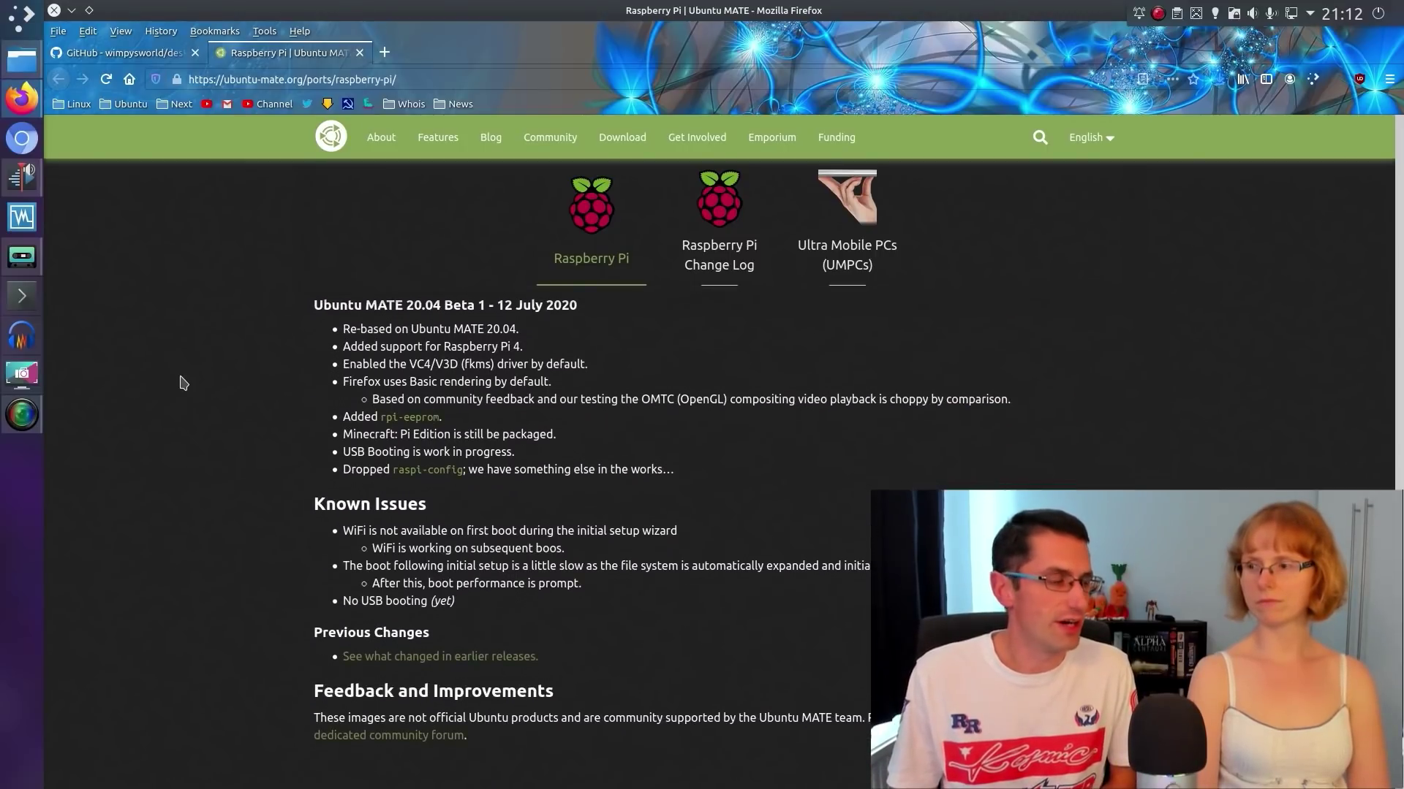
scroll(183, 382, "down", 1)
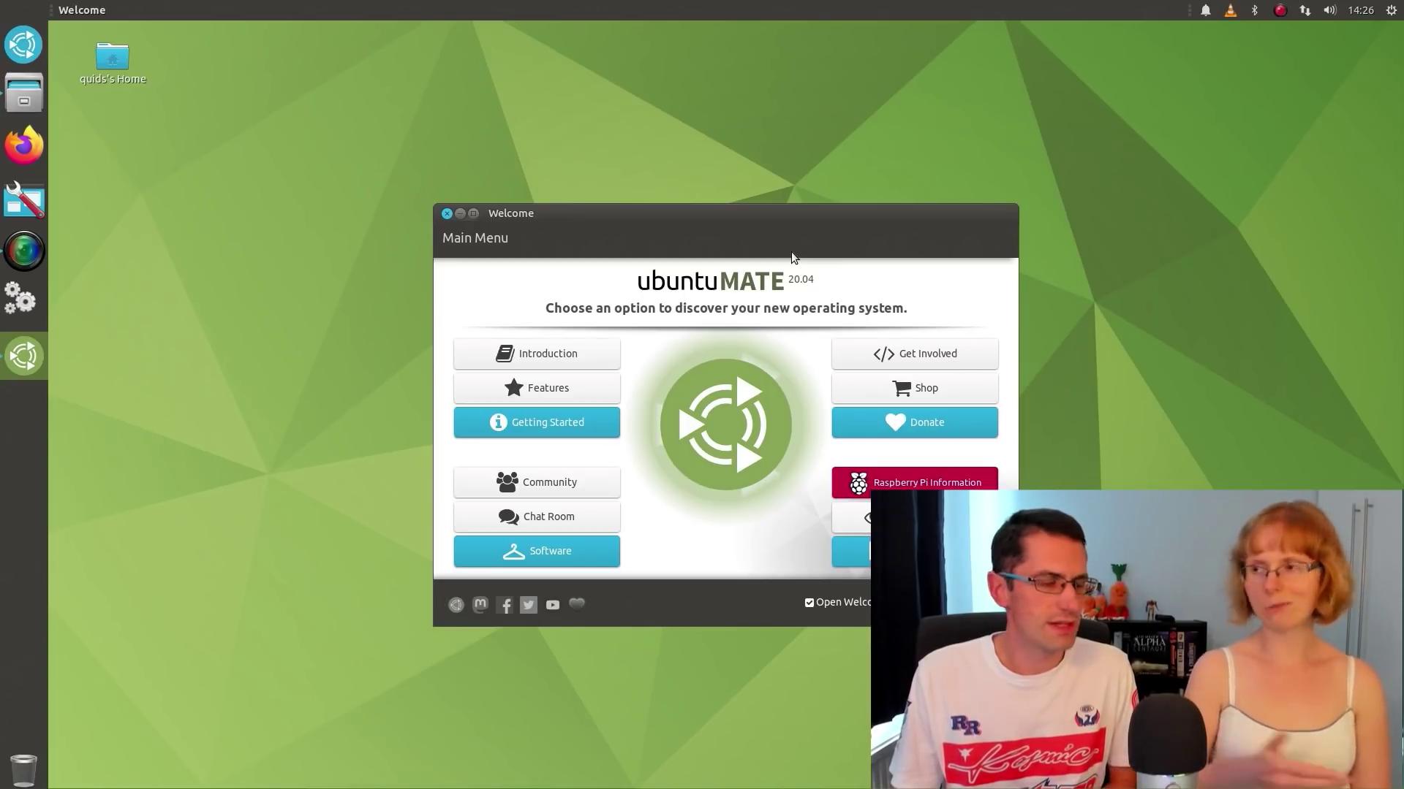
Open Raspberry Pi Information in Ubuntu MATE Welcome and scroll down to the Release Notes
left_click(870, 486)
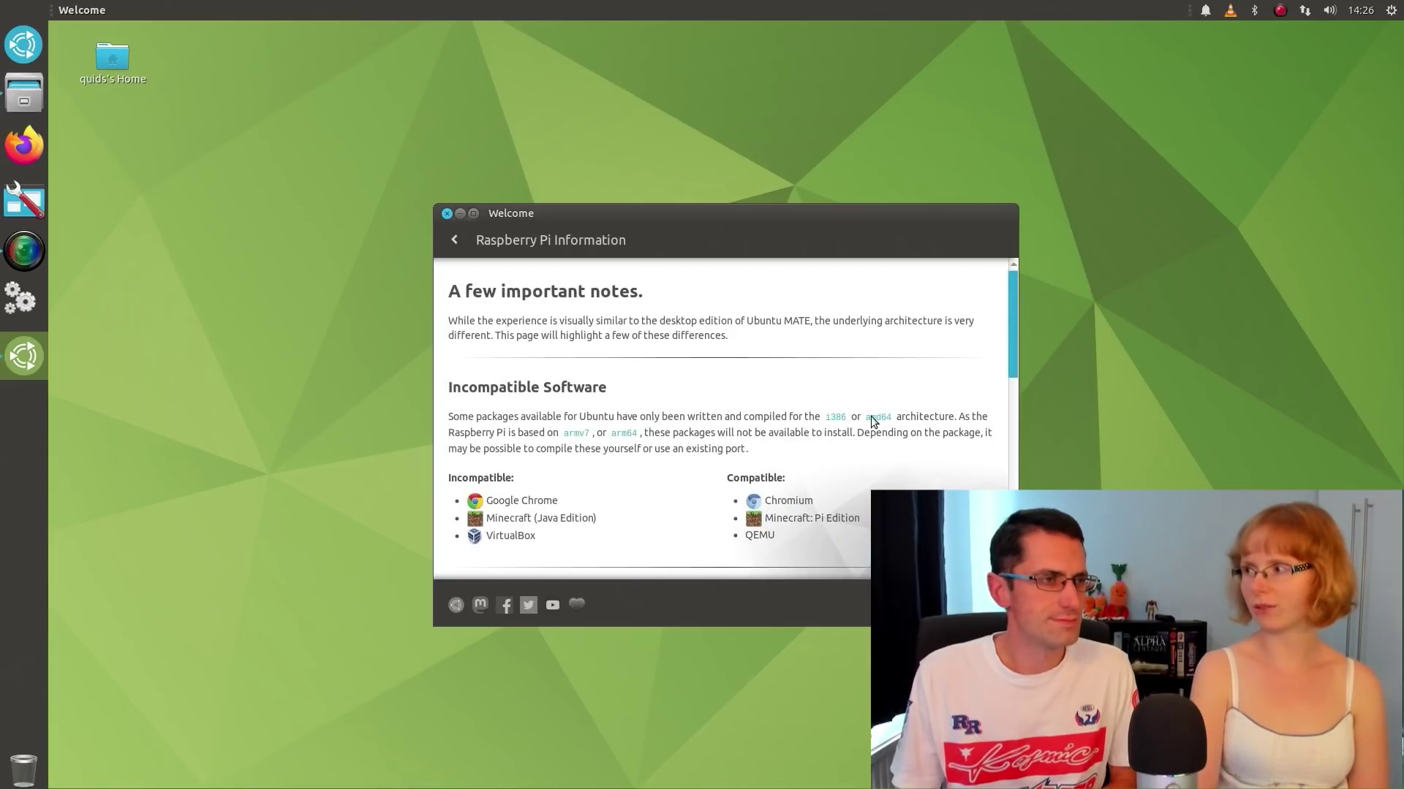
scroll(870, 415, "down", 2)
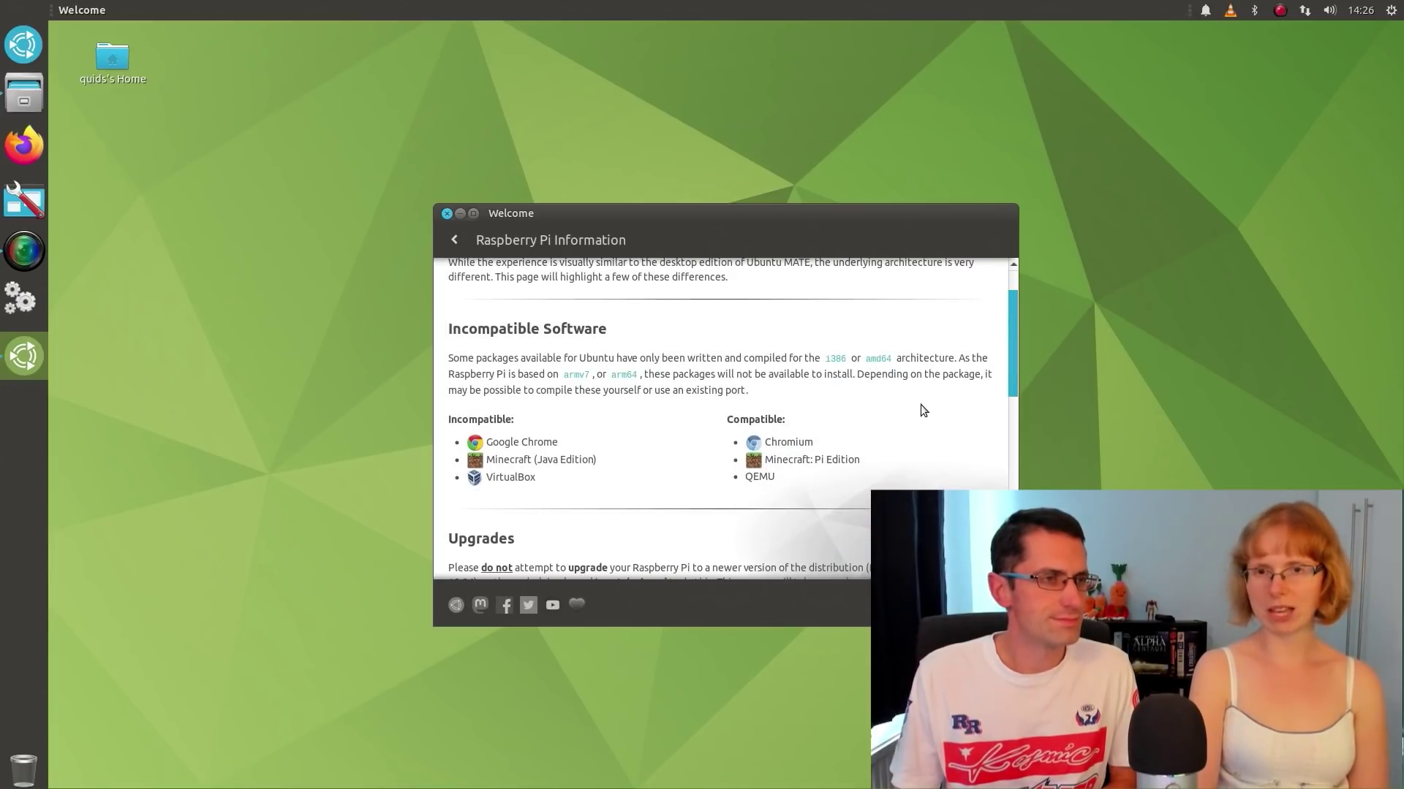
scroll(920, 406, "down", 3)
scroll(911, 421, "down", 4)
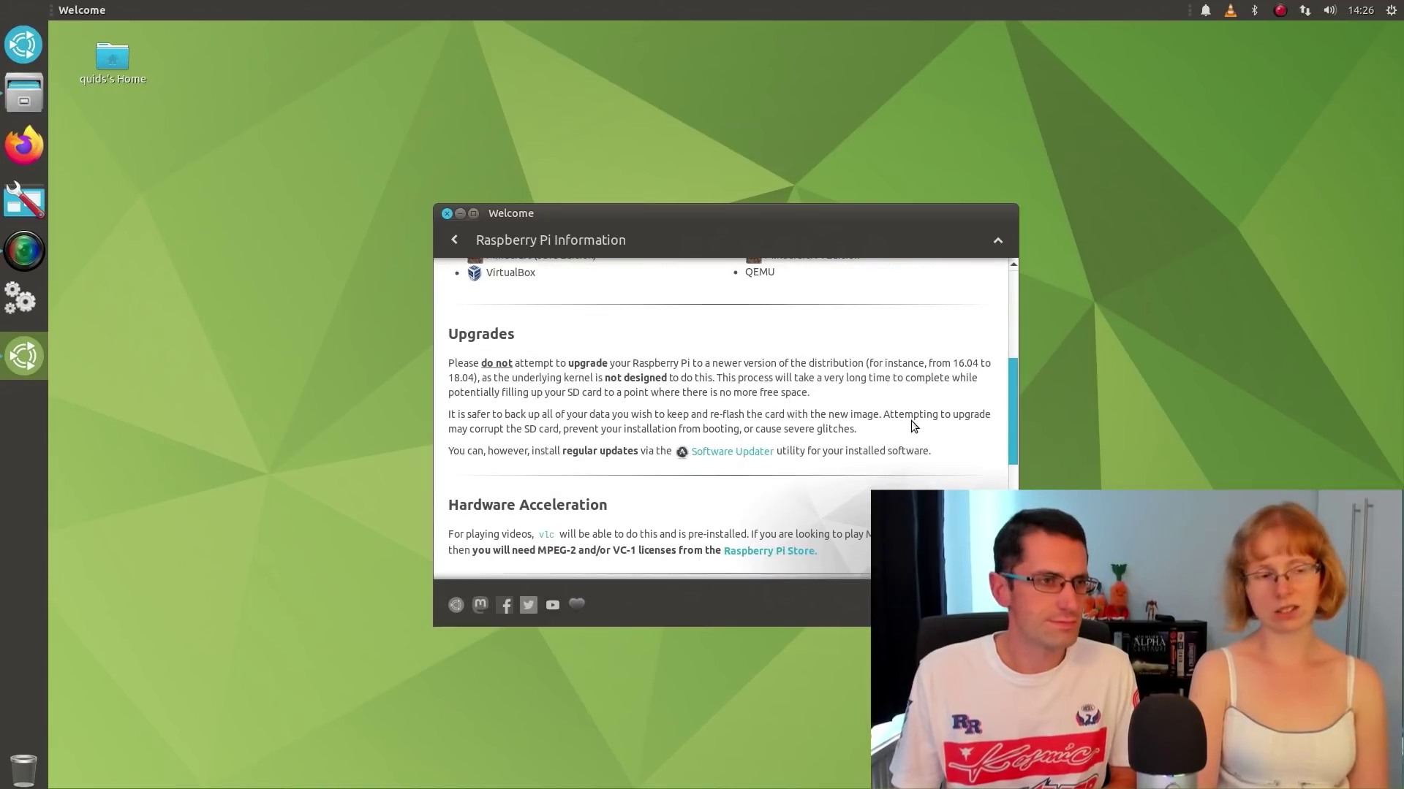
scroll(911, 421, "down", 2)
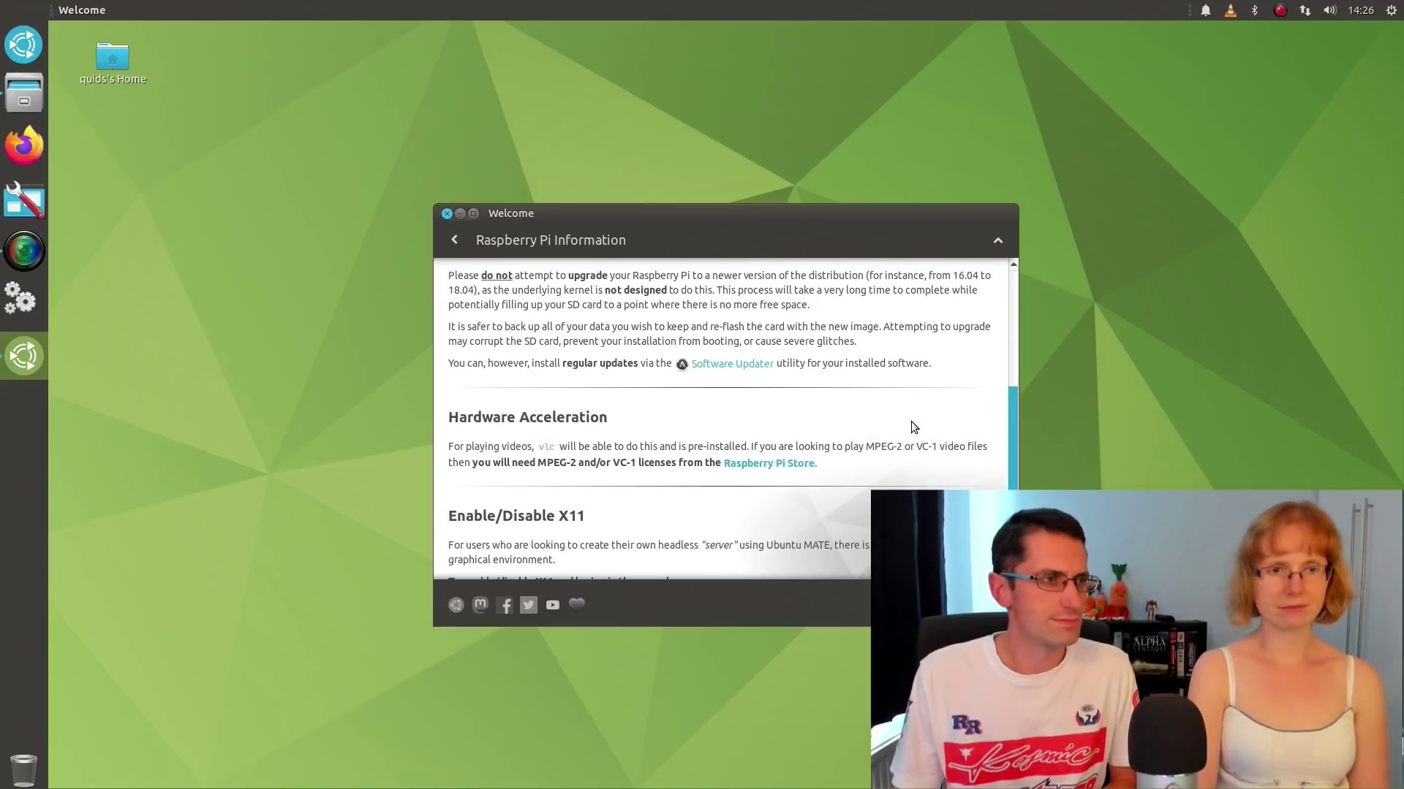
scroll(911, 427, "down", 3)
scroll(911, 423, "down", 4)
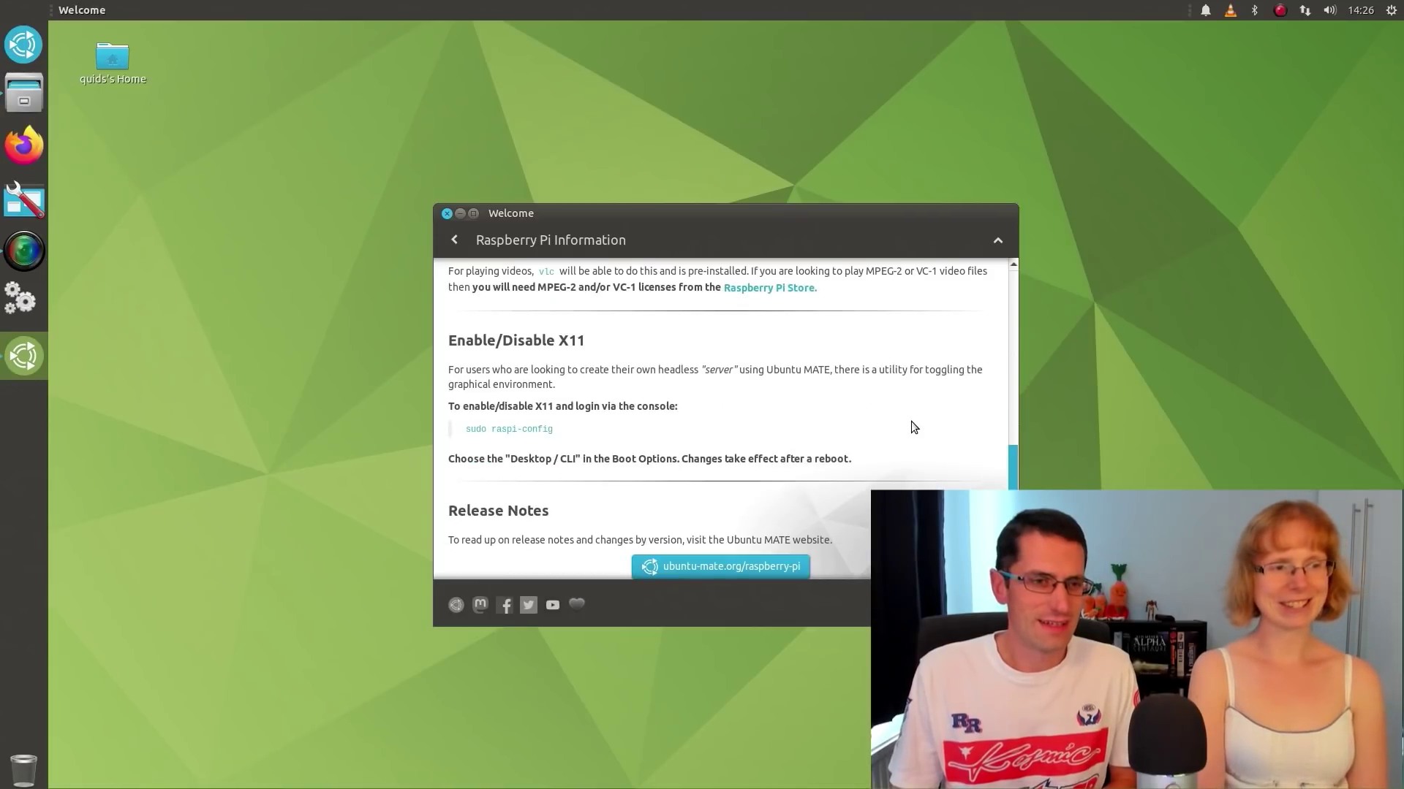
scroll(910, 426, "down", 2)
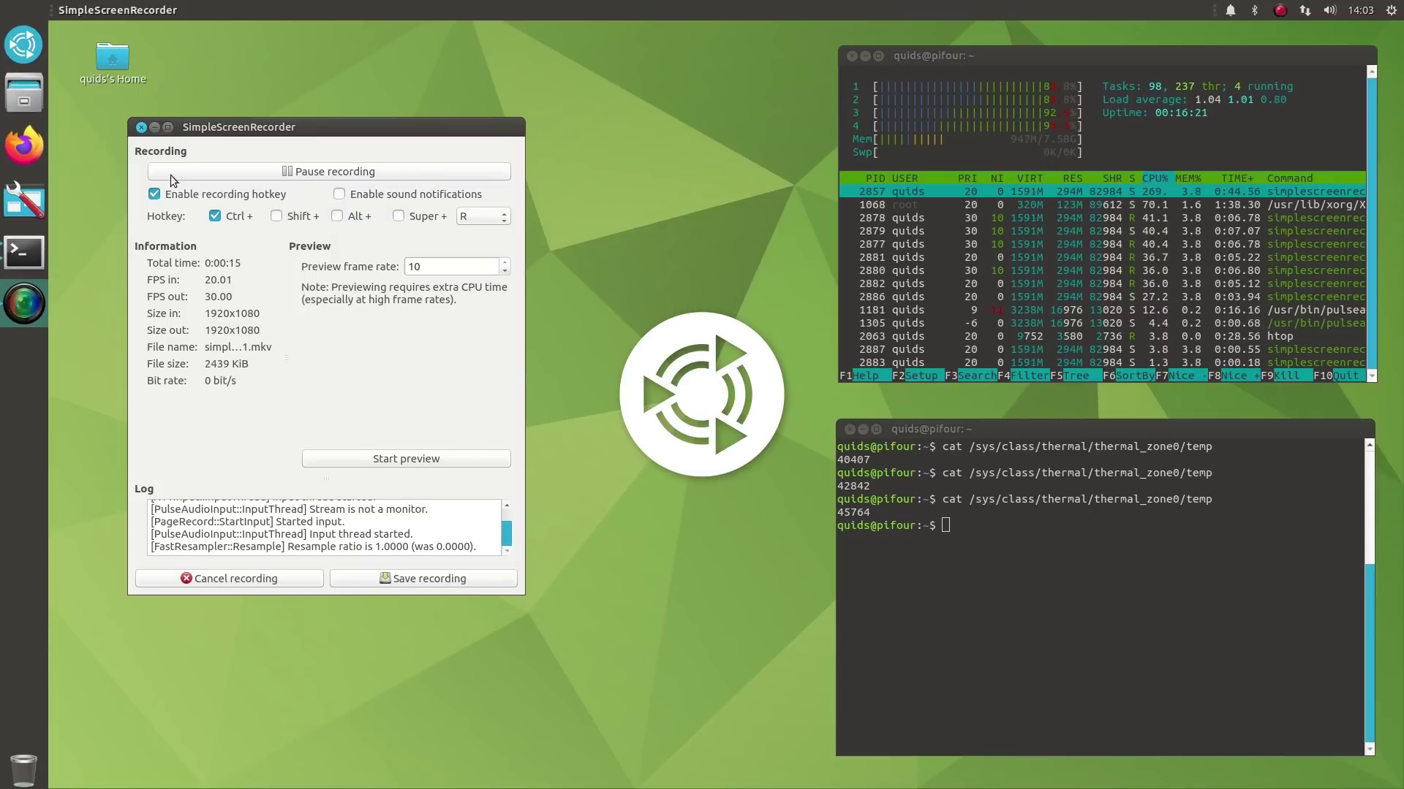
Minimize the SimpleScreenRecorder window, leaving the htop and temperature terminals visible
left_click(154, 128)
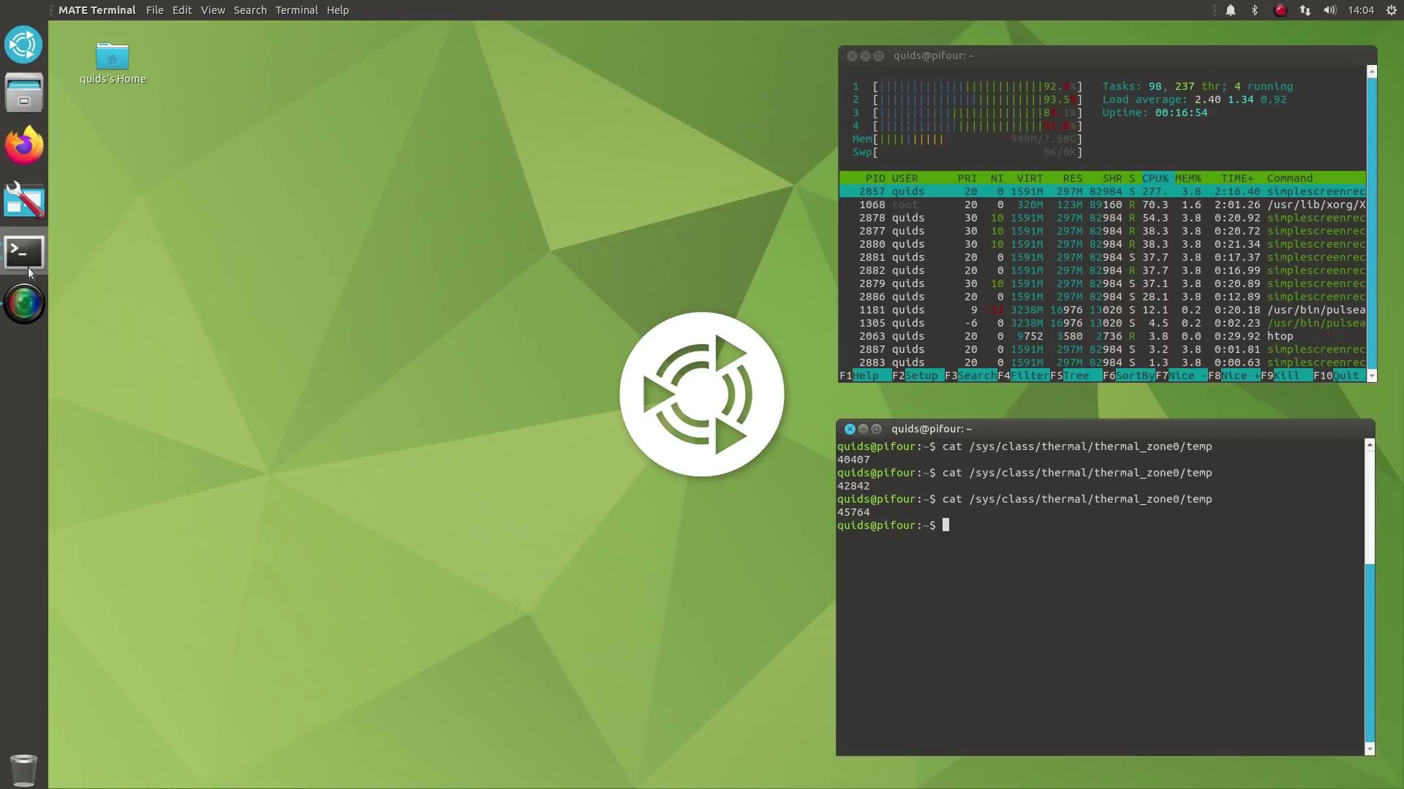
key("ctrl+alt+t")
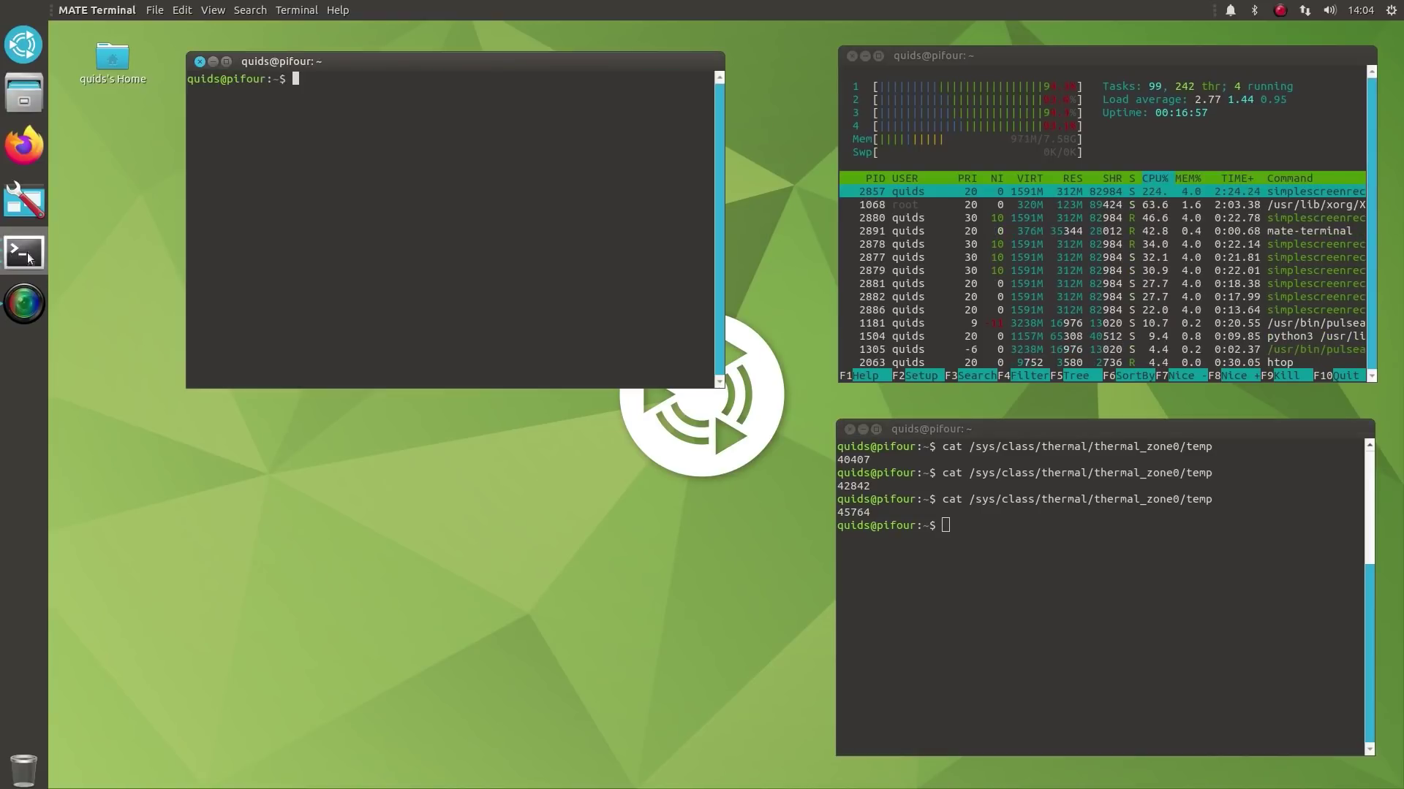
type("glxinfo -B")
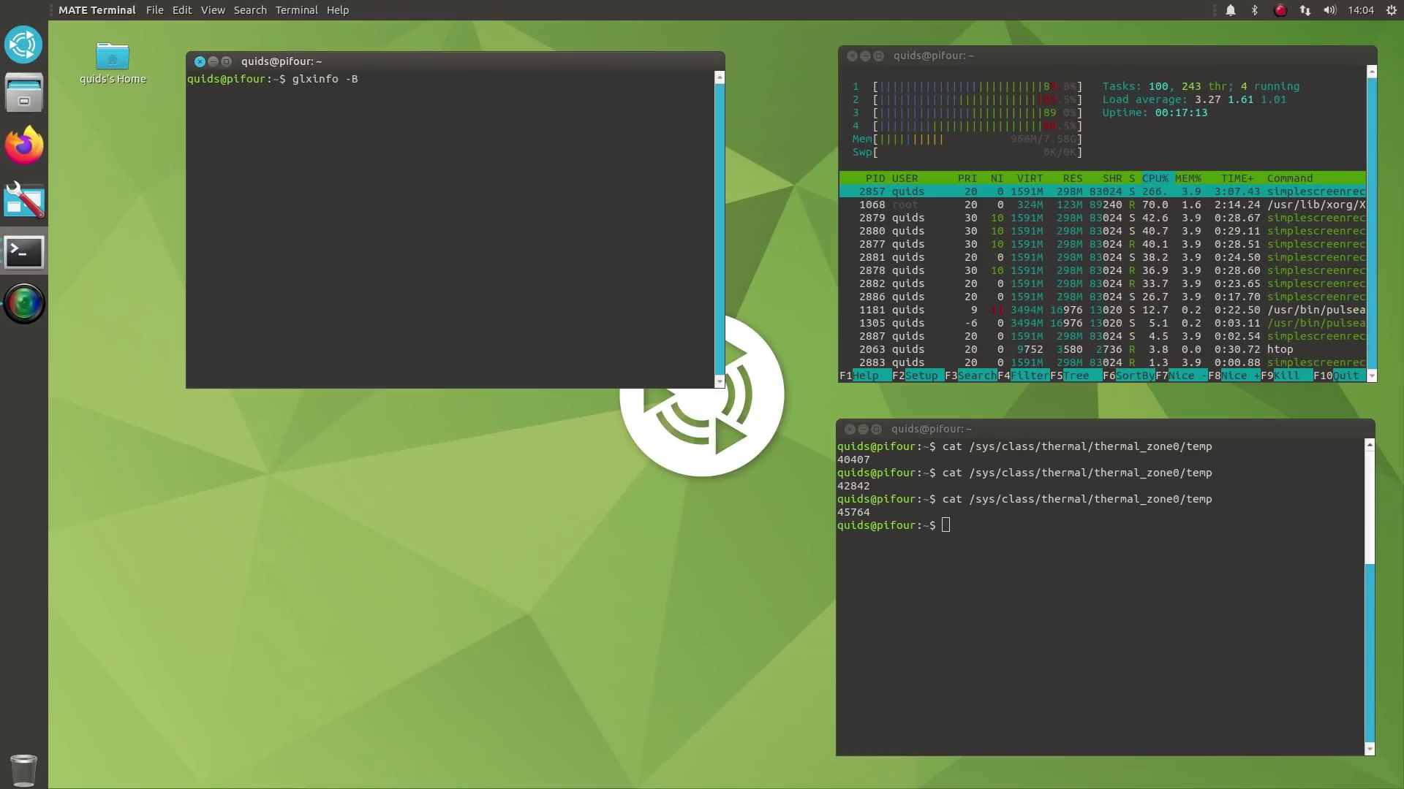
key("Return")
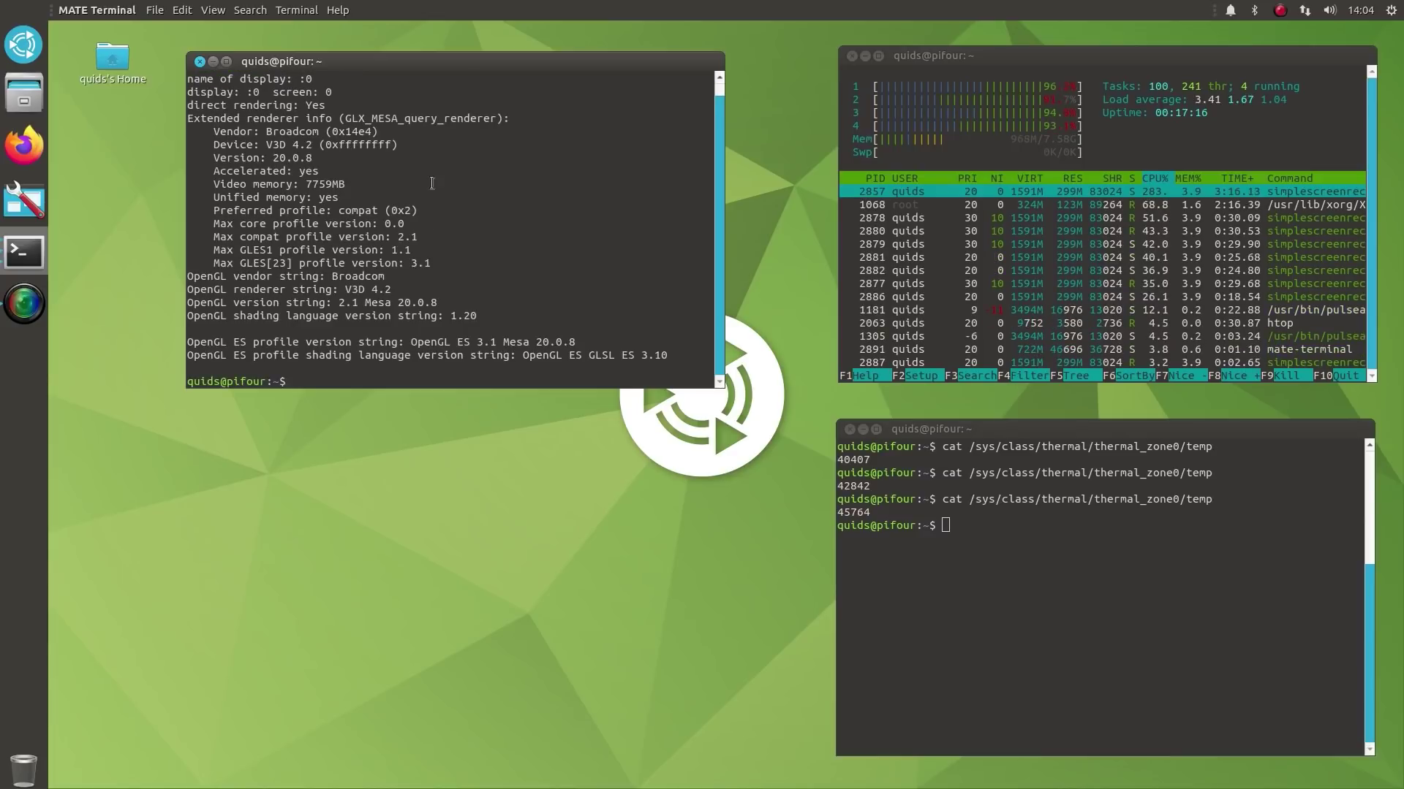
scroll(431, 181, "up", 1)
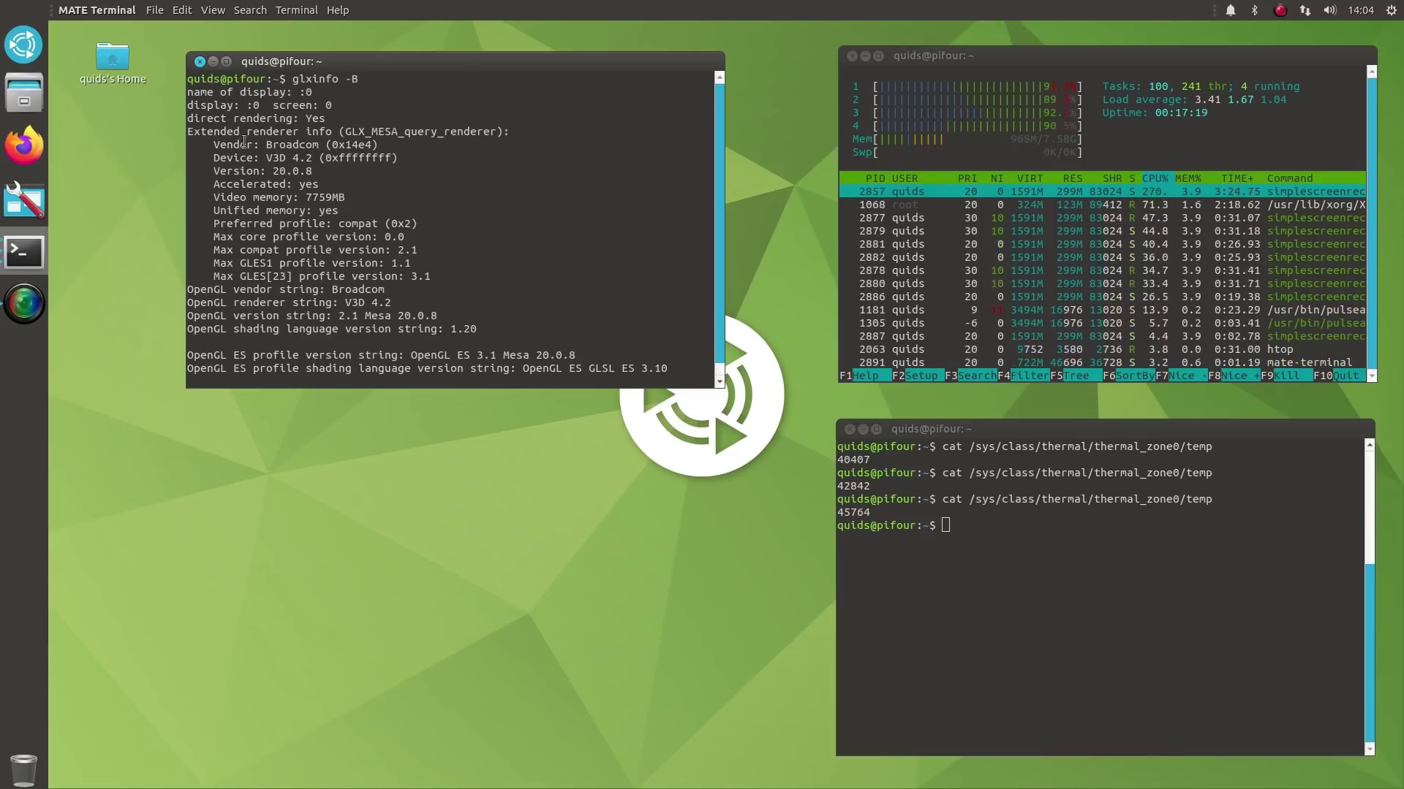
left_click_drag(235, 143, 396, 142)
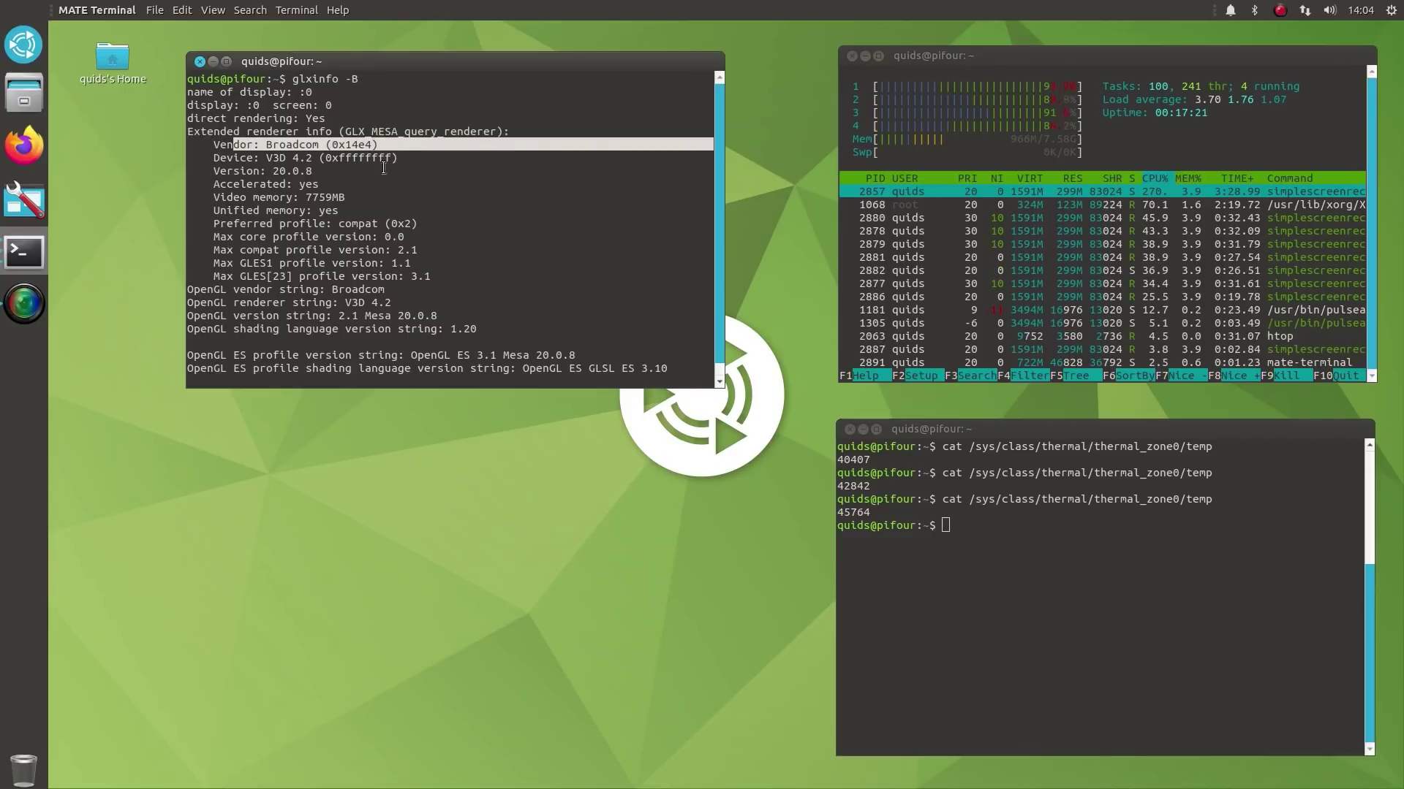
left_click(378, 170)
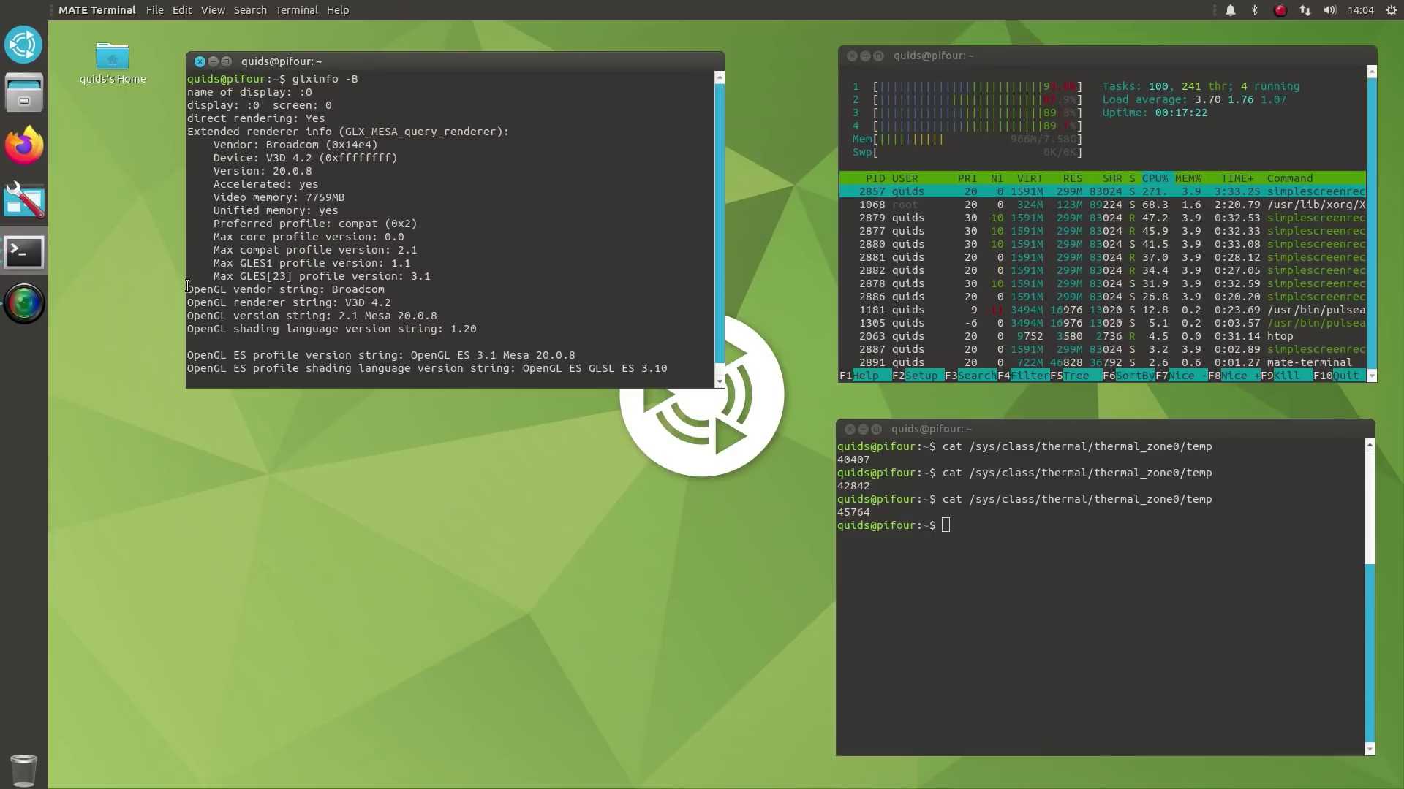
left_click_drag(187, 287, 478, 343)
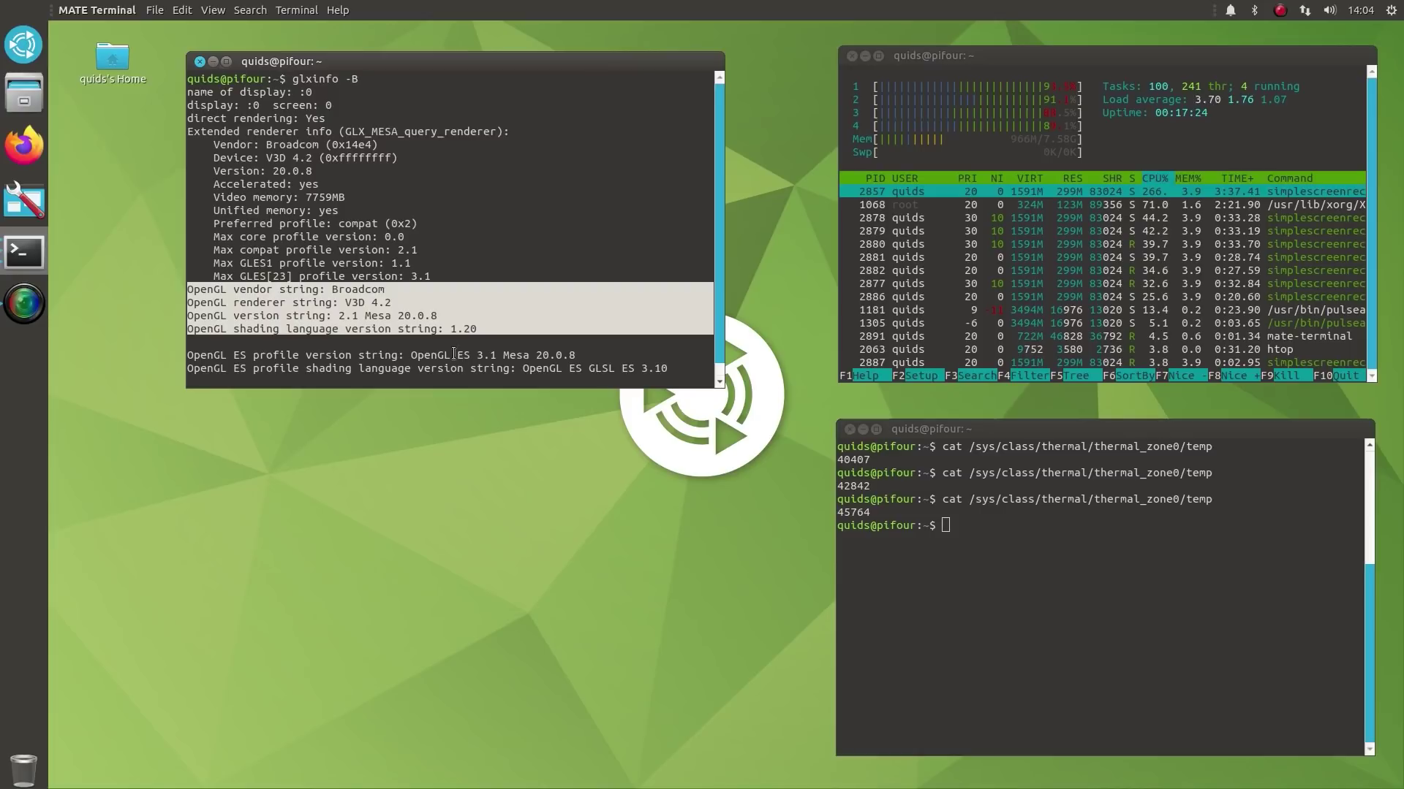
left_click(451, 345)
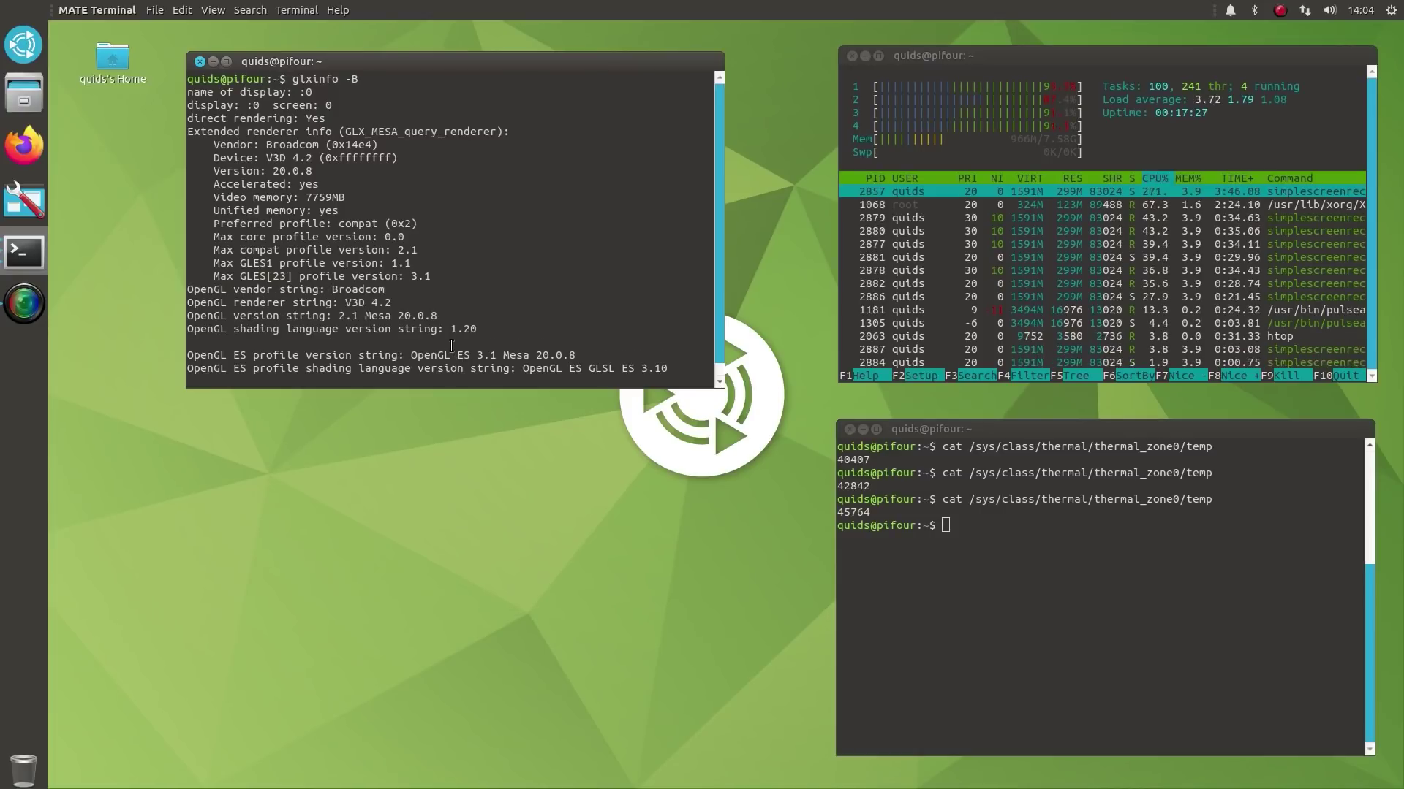
Launch MATE Tweak by searching 'twea' in the application launcher
left_click(27, 45)
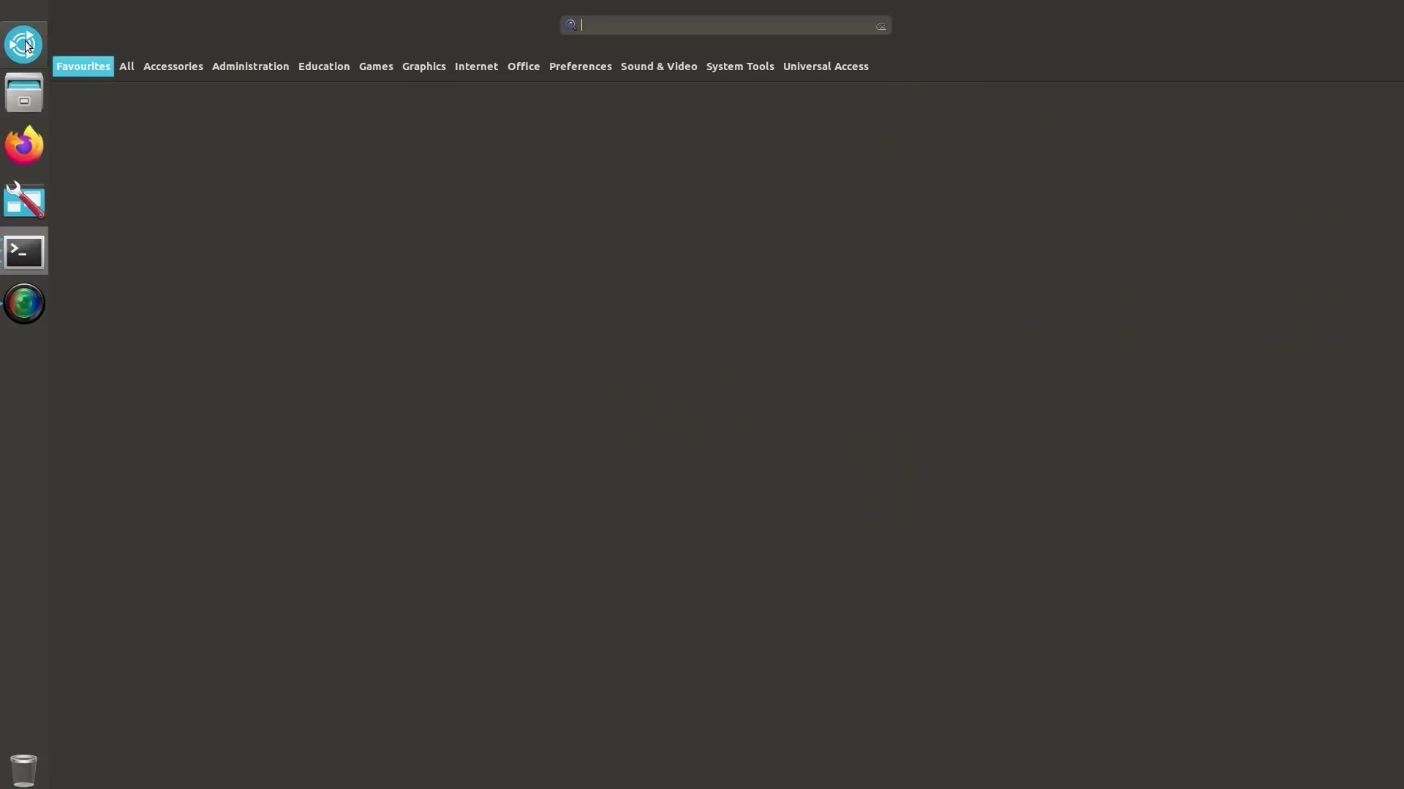
type("twea")
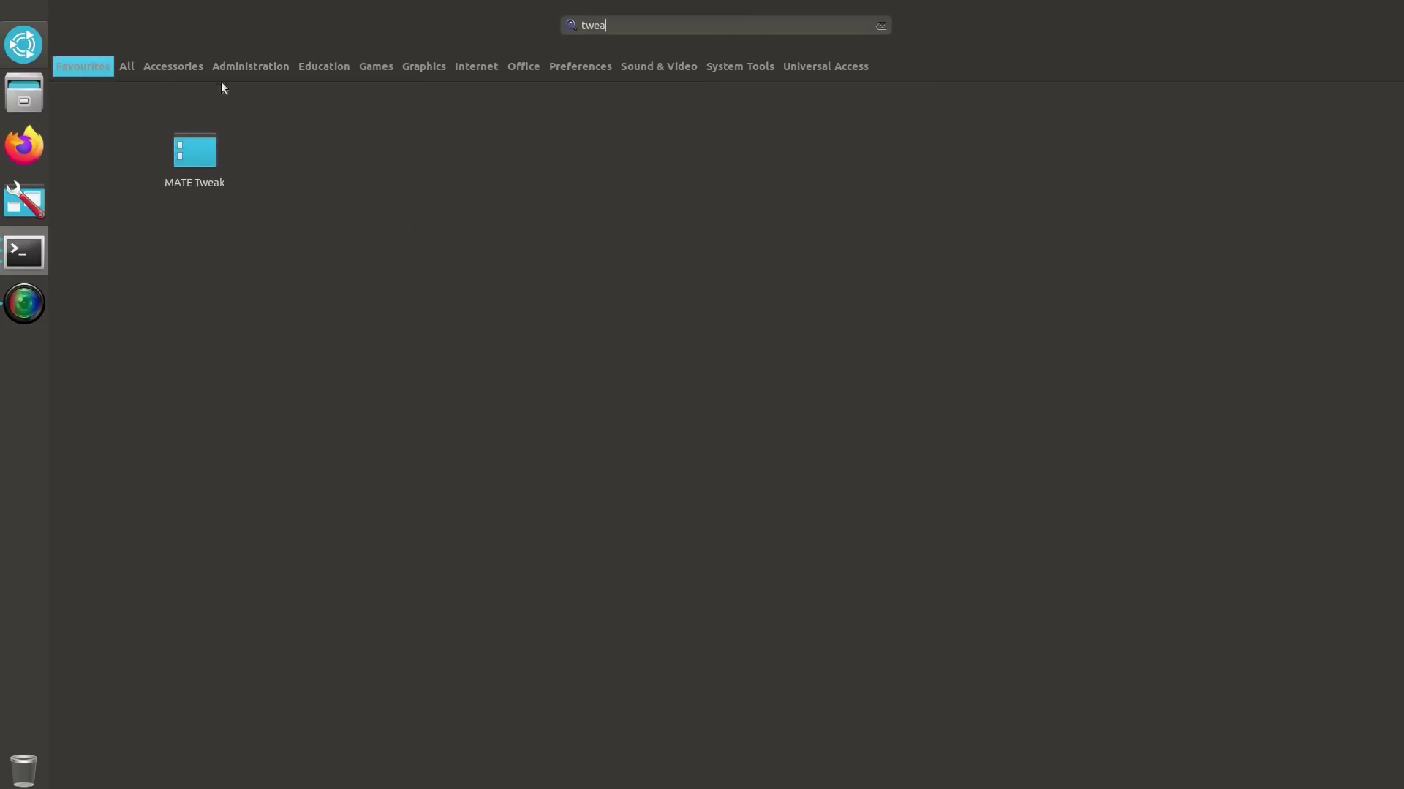
left_click(195, 151)
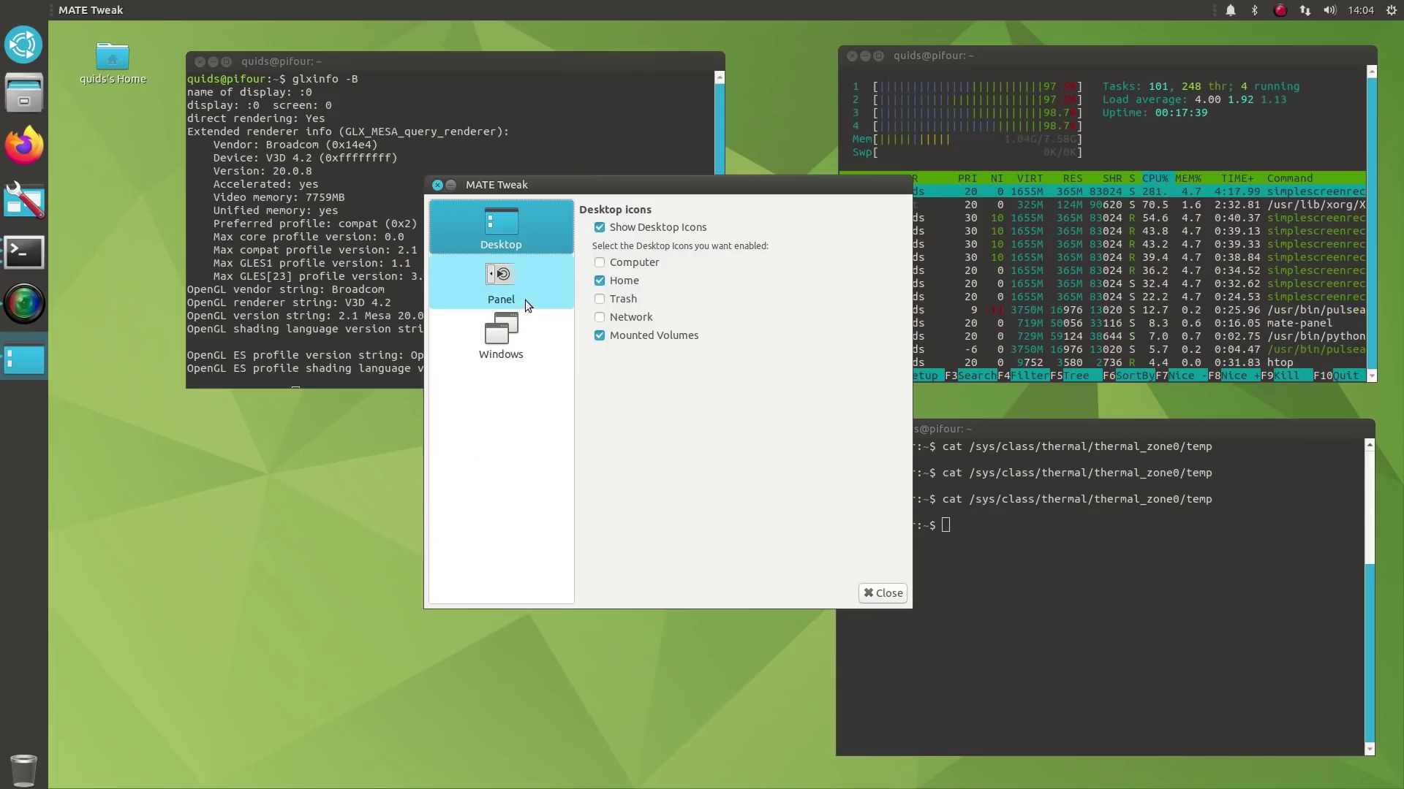
Go to MATE Tweak's Panel section and list the layout choices, Contemporary through Traditional
left_click(525, 316)
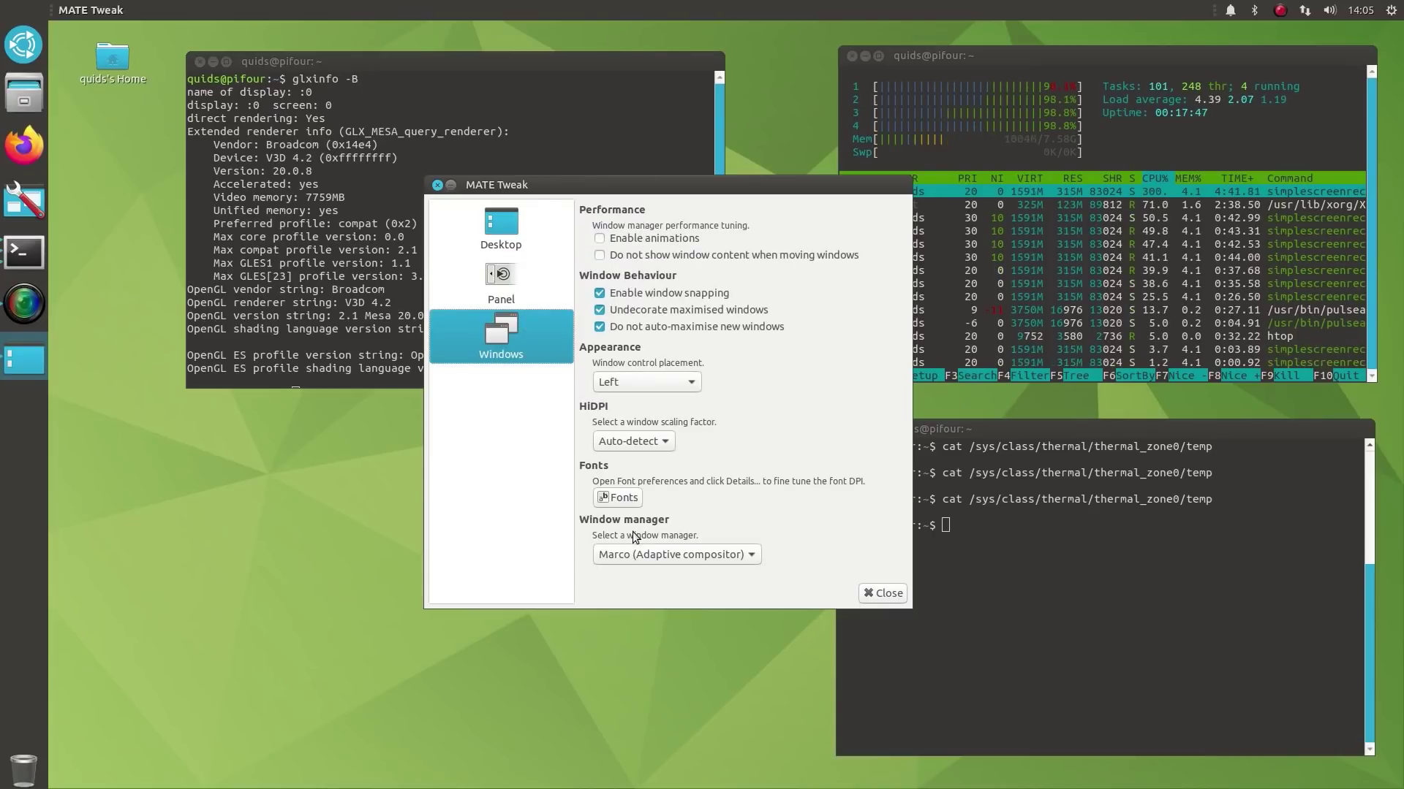
left_click(517, 280)
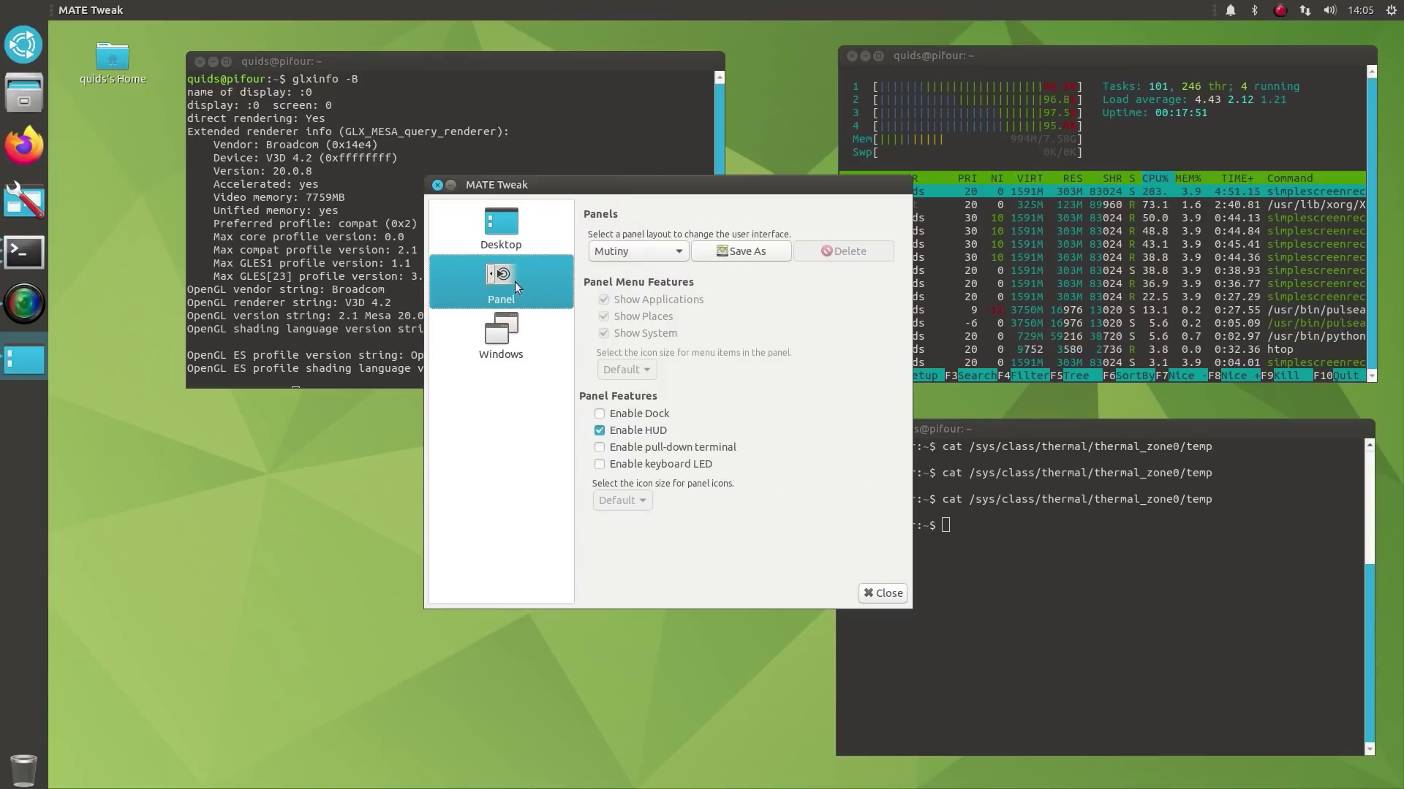
left_click(678, 251)
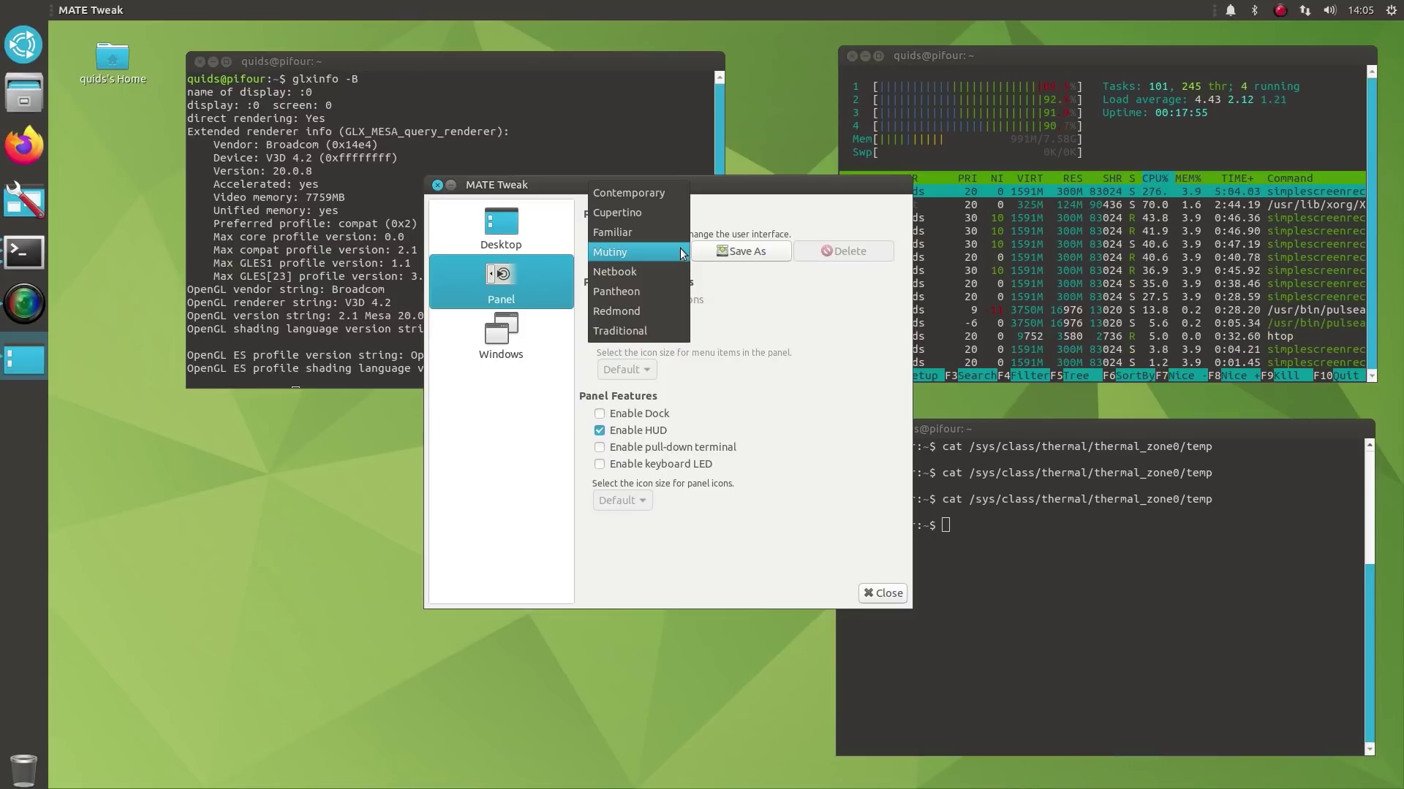
Dismiss the panel layout list, move the glmark2 window aside, and raise the benchmark terminal
left_click(775, 182)
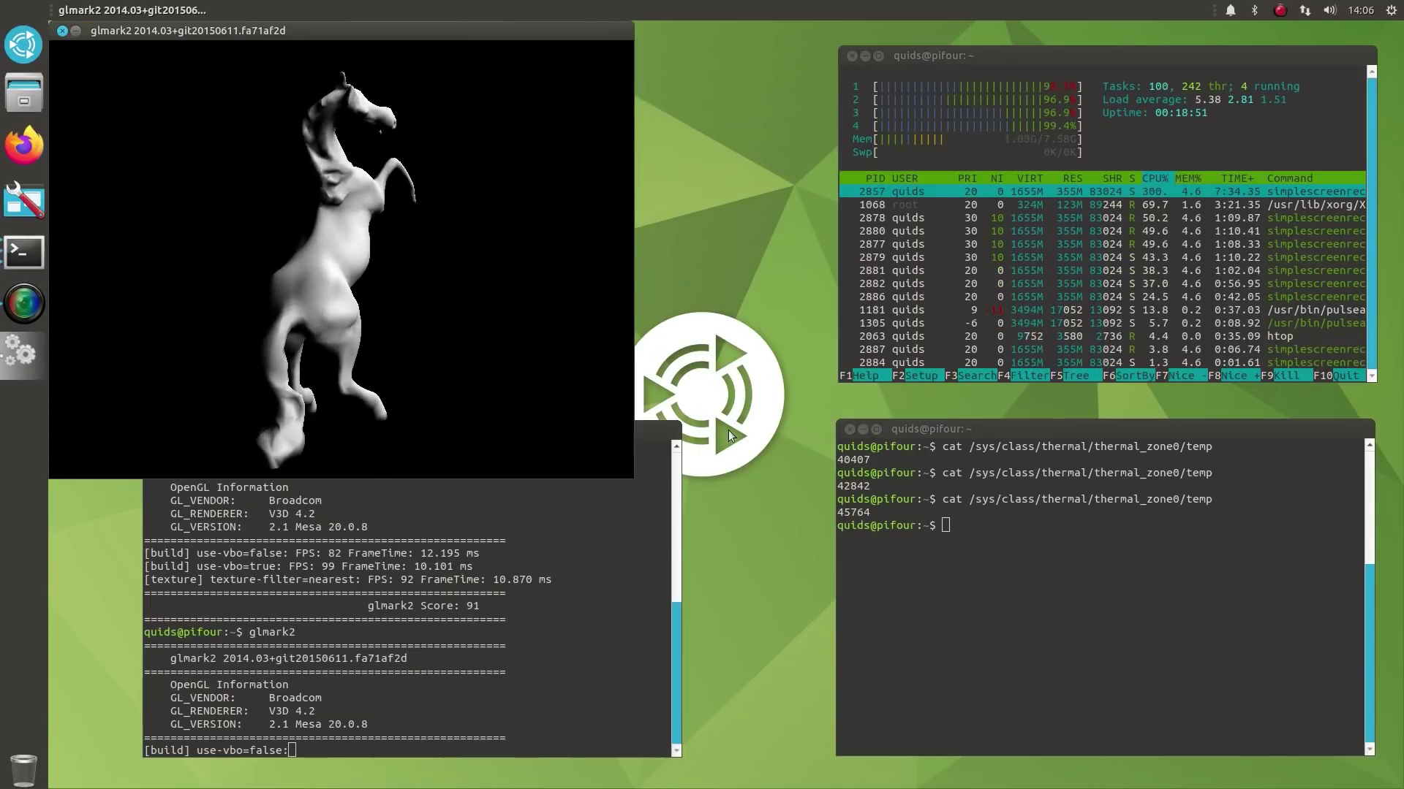
left_click_drag(474, 29, 547, 38)
left_click(594, 591)
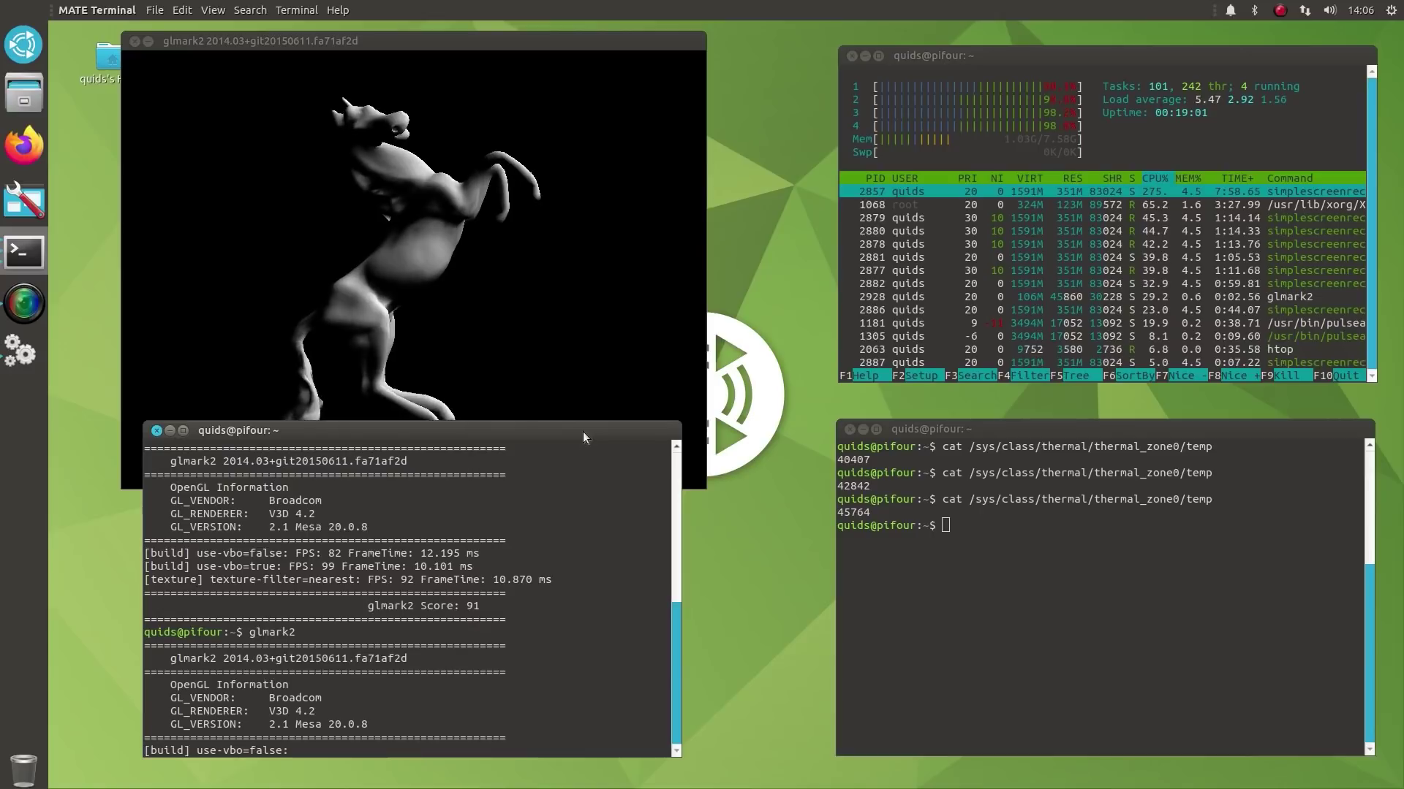
Re-run the thermal_zone0 temperature reading, close glmark2, and read the temperature again
left_click(1049, 562)
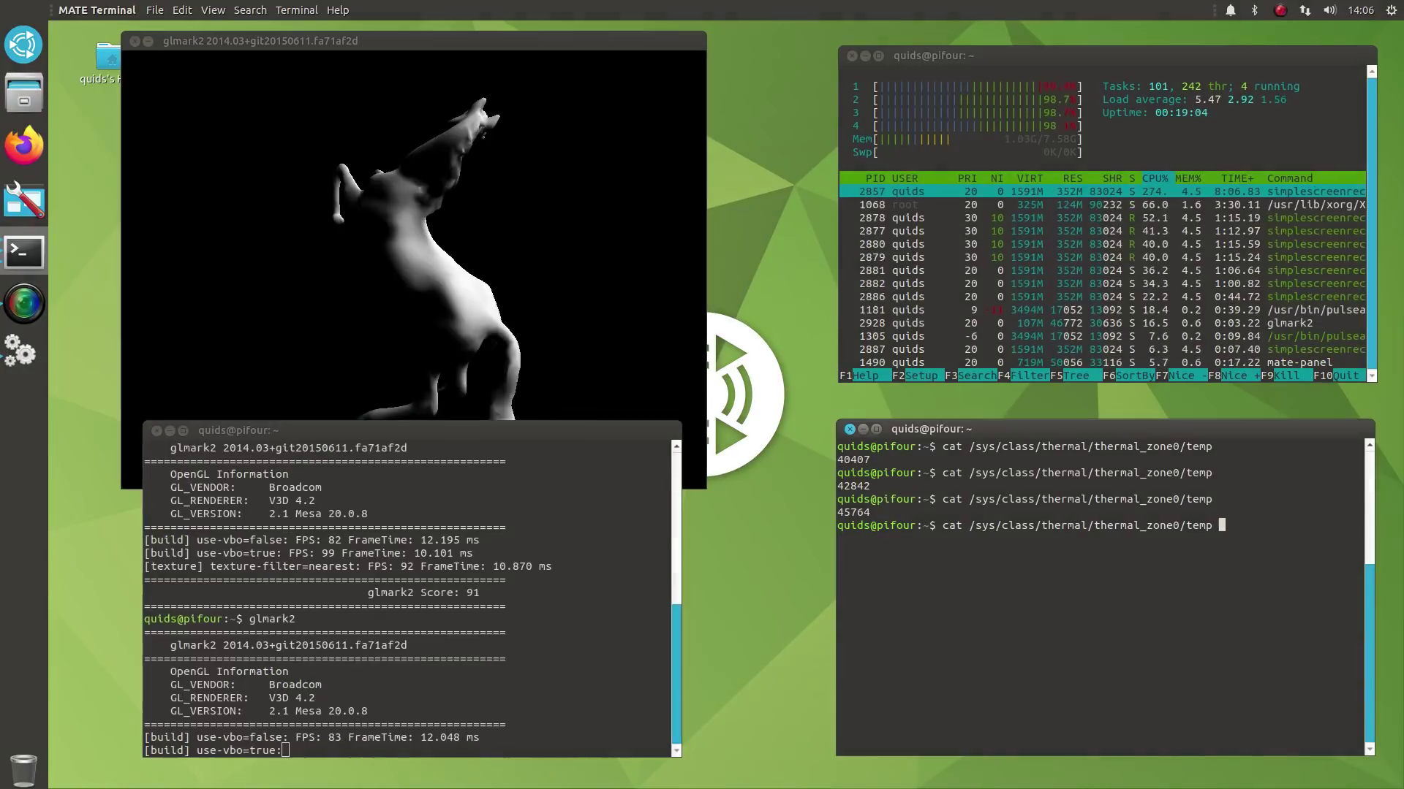
key("Return")
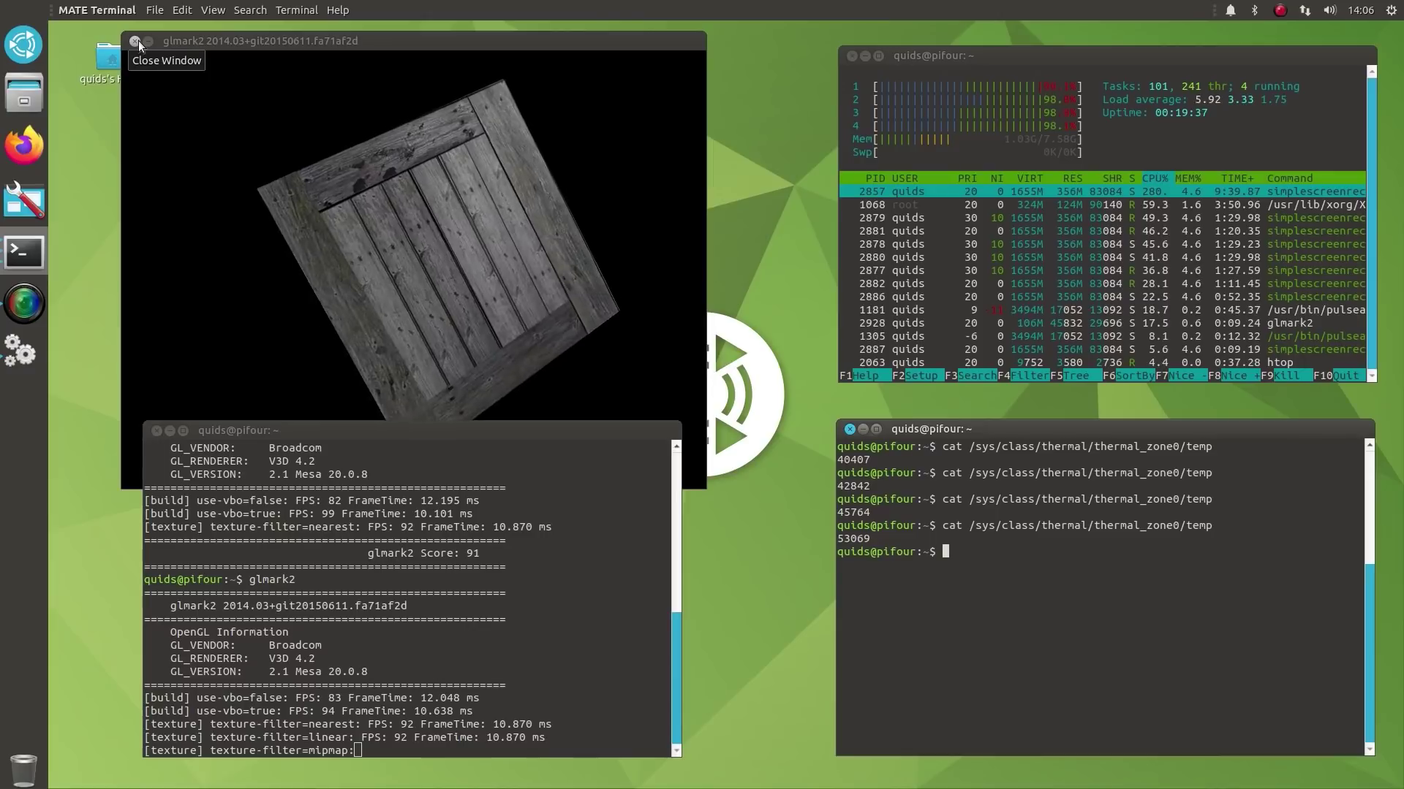
left_click(138, 41)
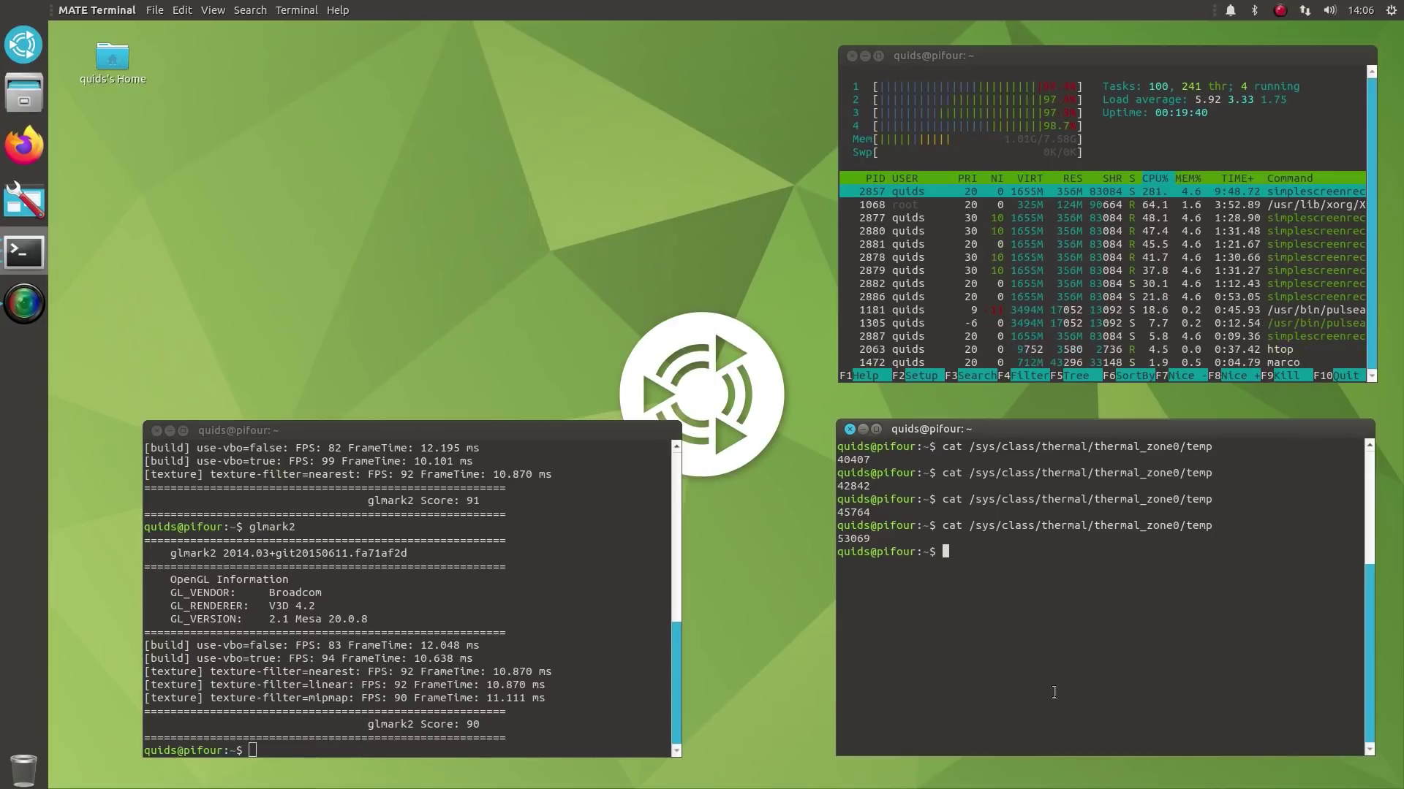
key("Up")
key("Return")
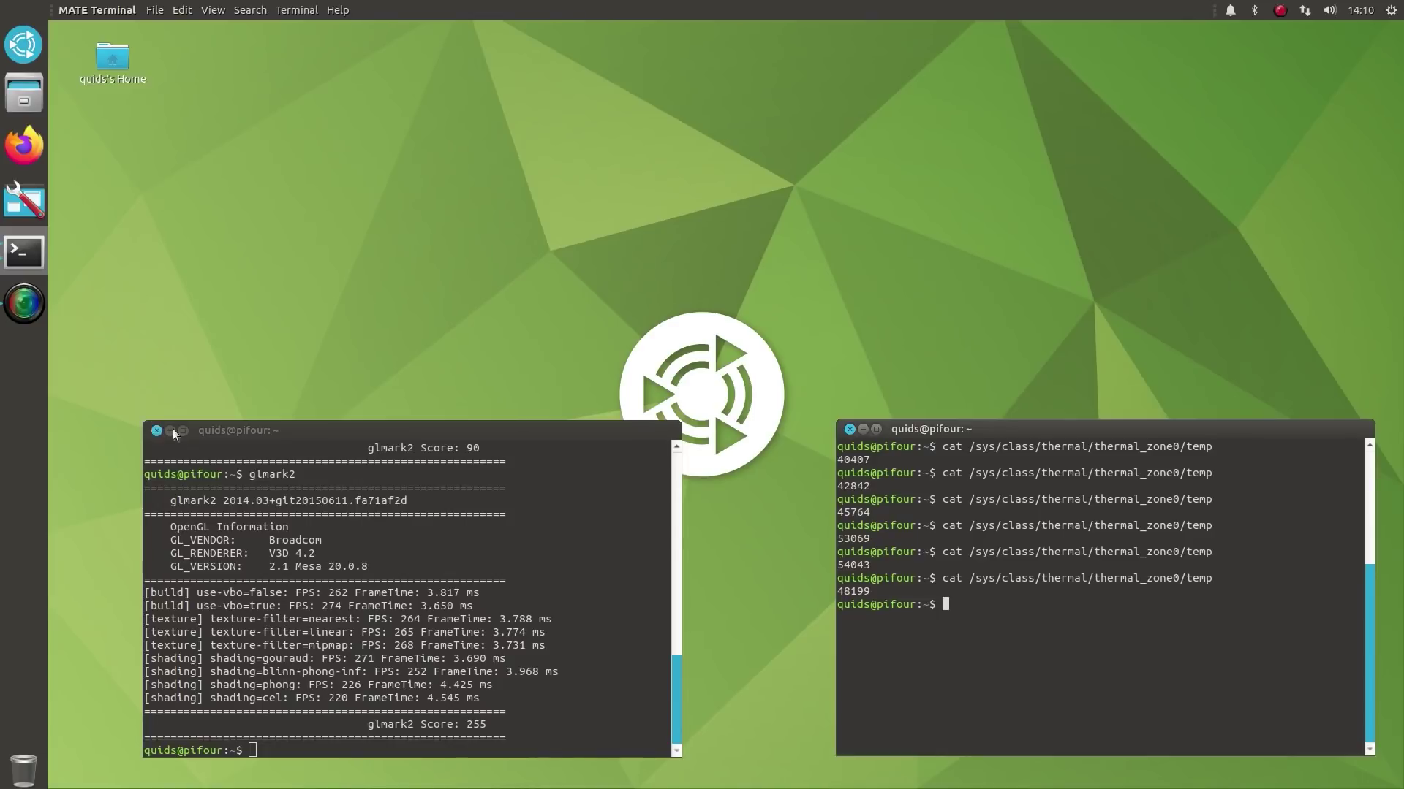
Close both terminals and browse the launcher's All, Accessories, Administration, Education and Games categories
left_click(156, 431)
left_click(848, 428)
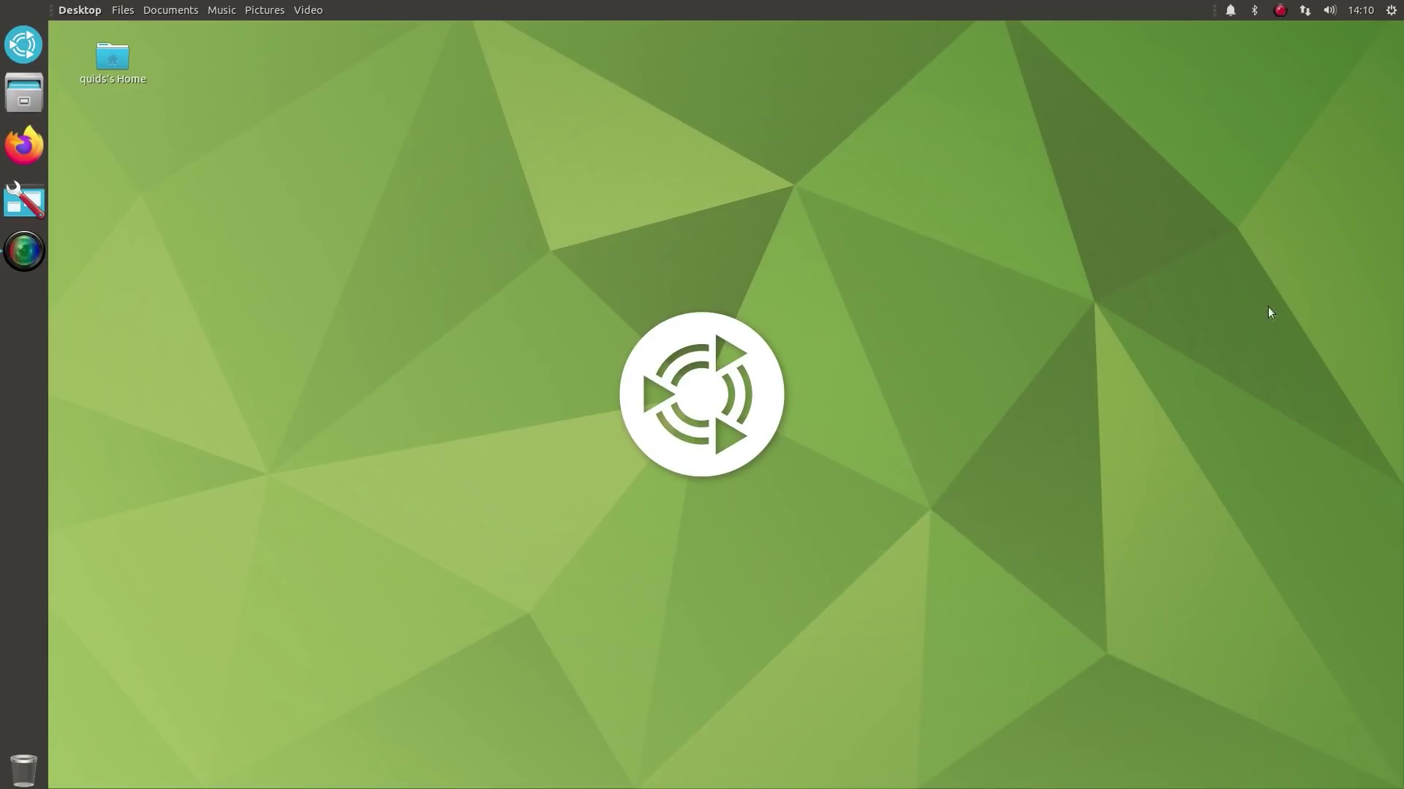
left_click(23, 44)
left_click(129, 67)
left_click(149, 67)
left_click(246, 70)
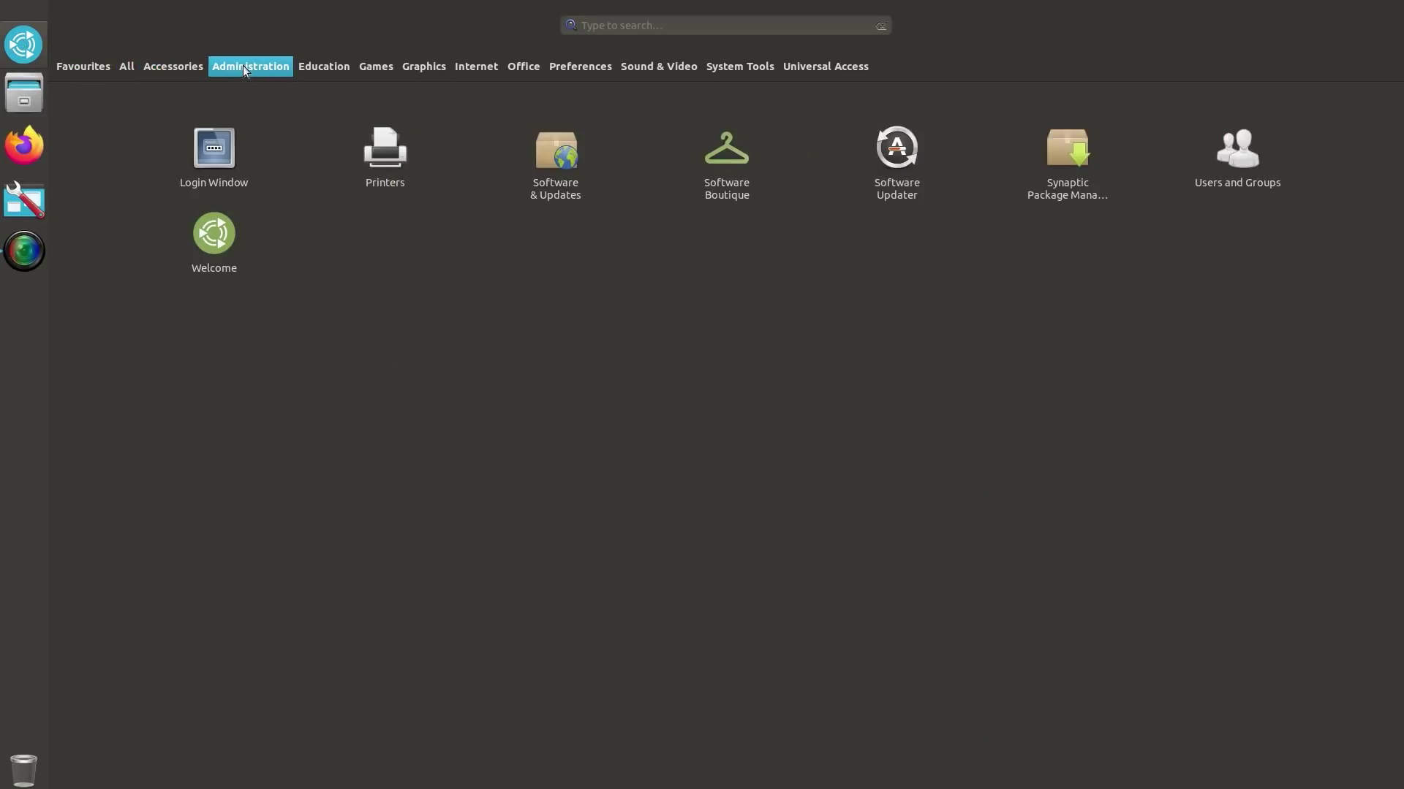
left_click(314, 69)
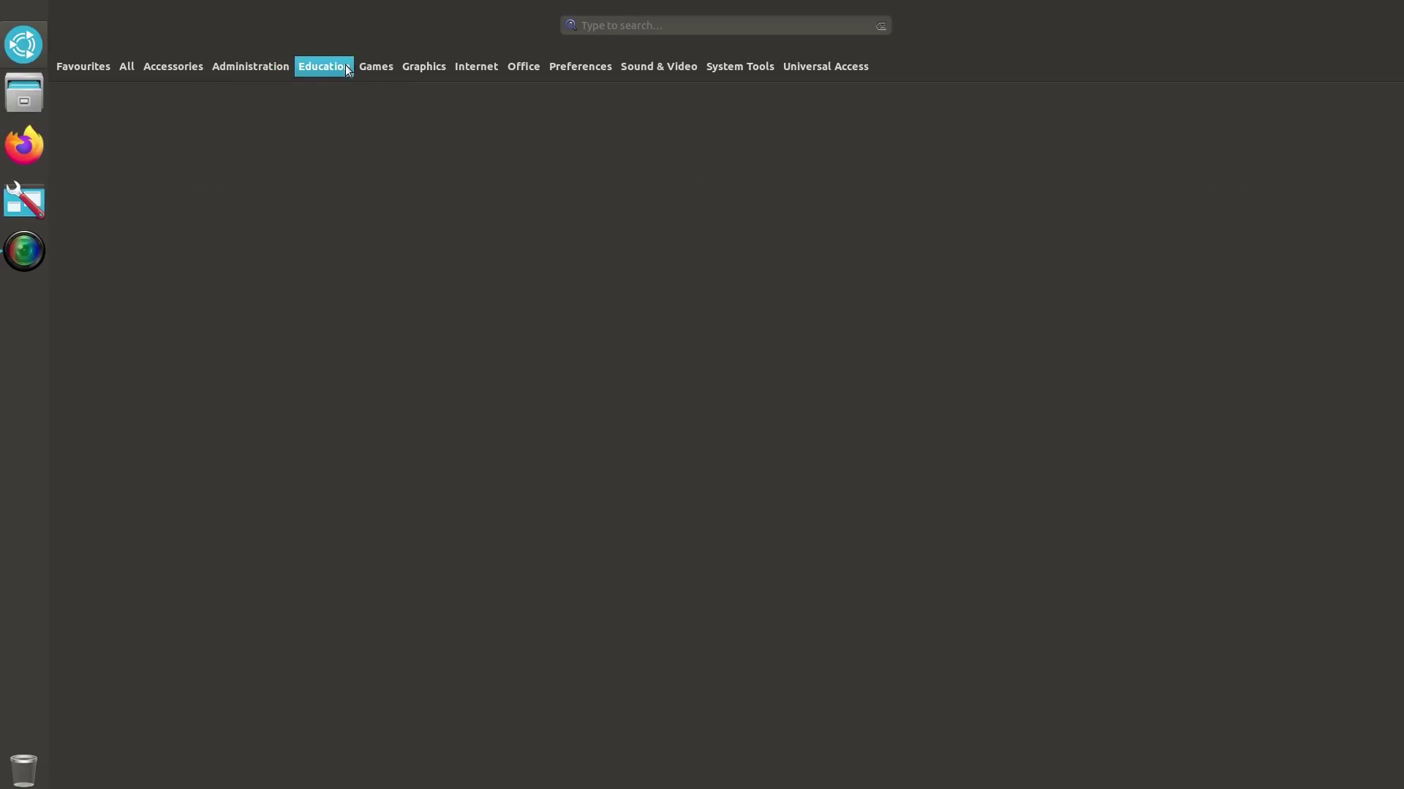
left_click(376, 69)
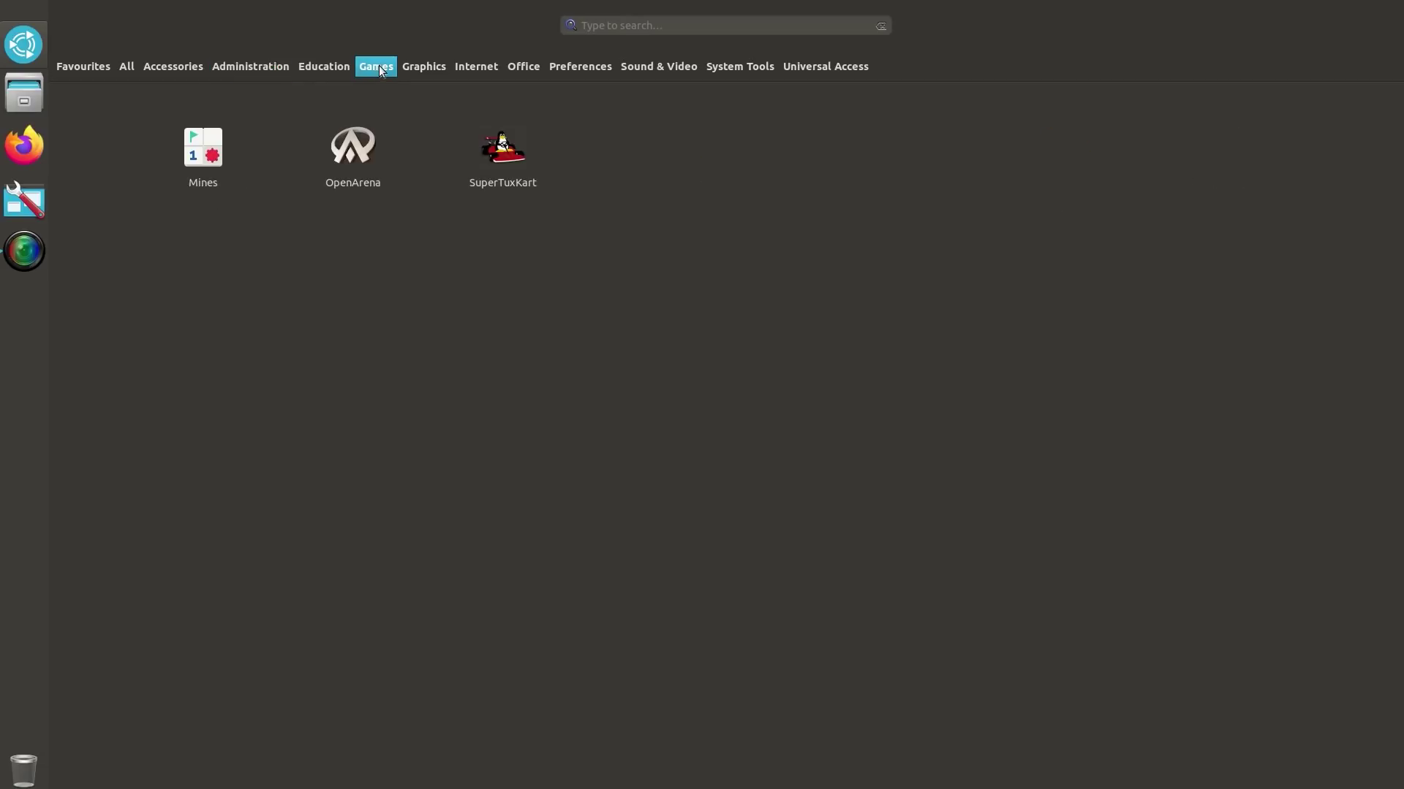
Browse Graphics, Internet, Office, Sound & Video, System Tools, Universal Access and Preferences, then close the launcher
left_click(418, 68)
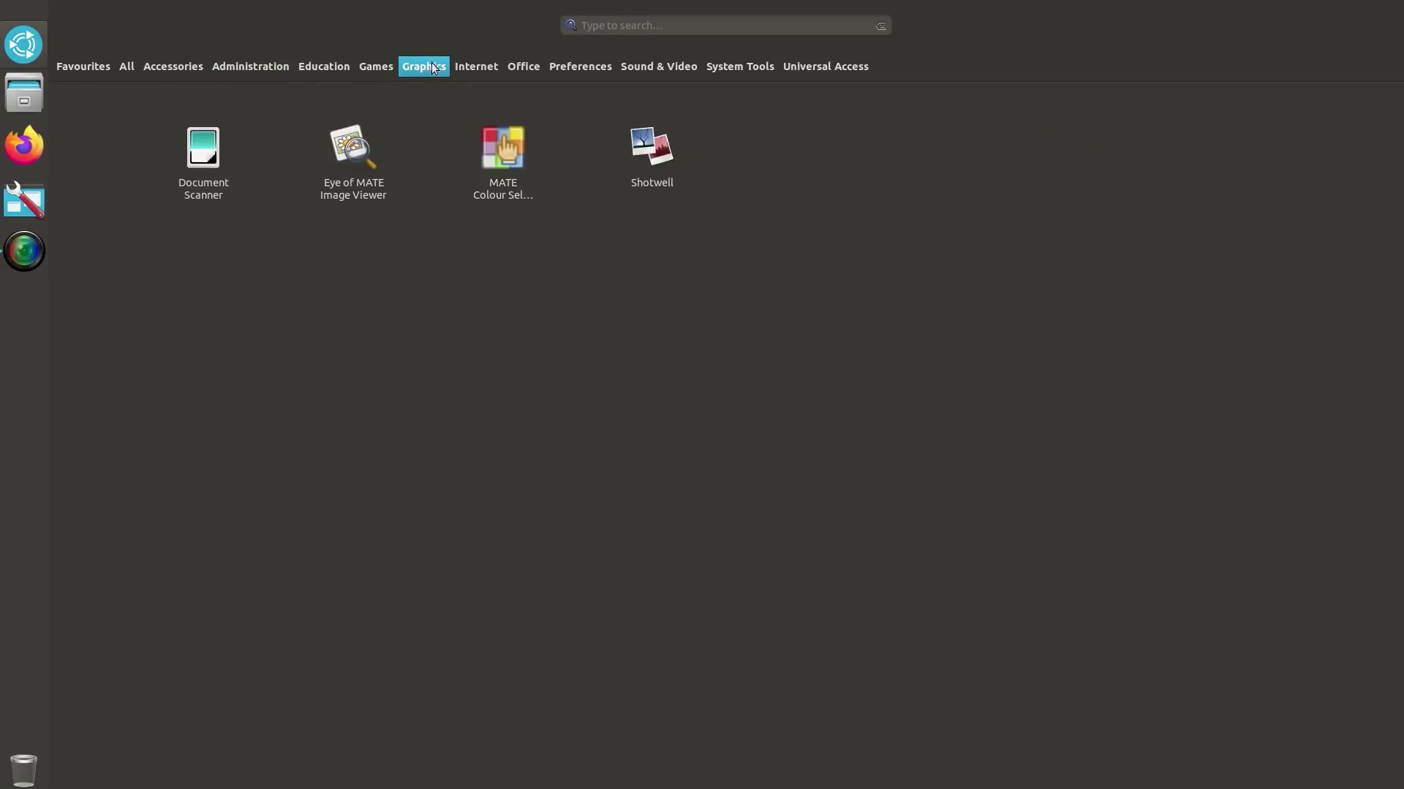
left_click(475, 67)
left_click(534, 67)
left_click(623, 68)
left_click(731, 71)
left_click(822, 71)
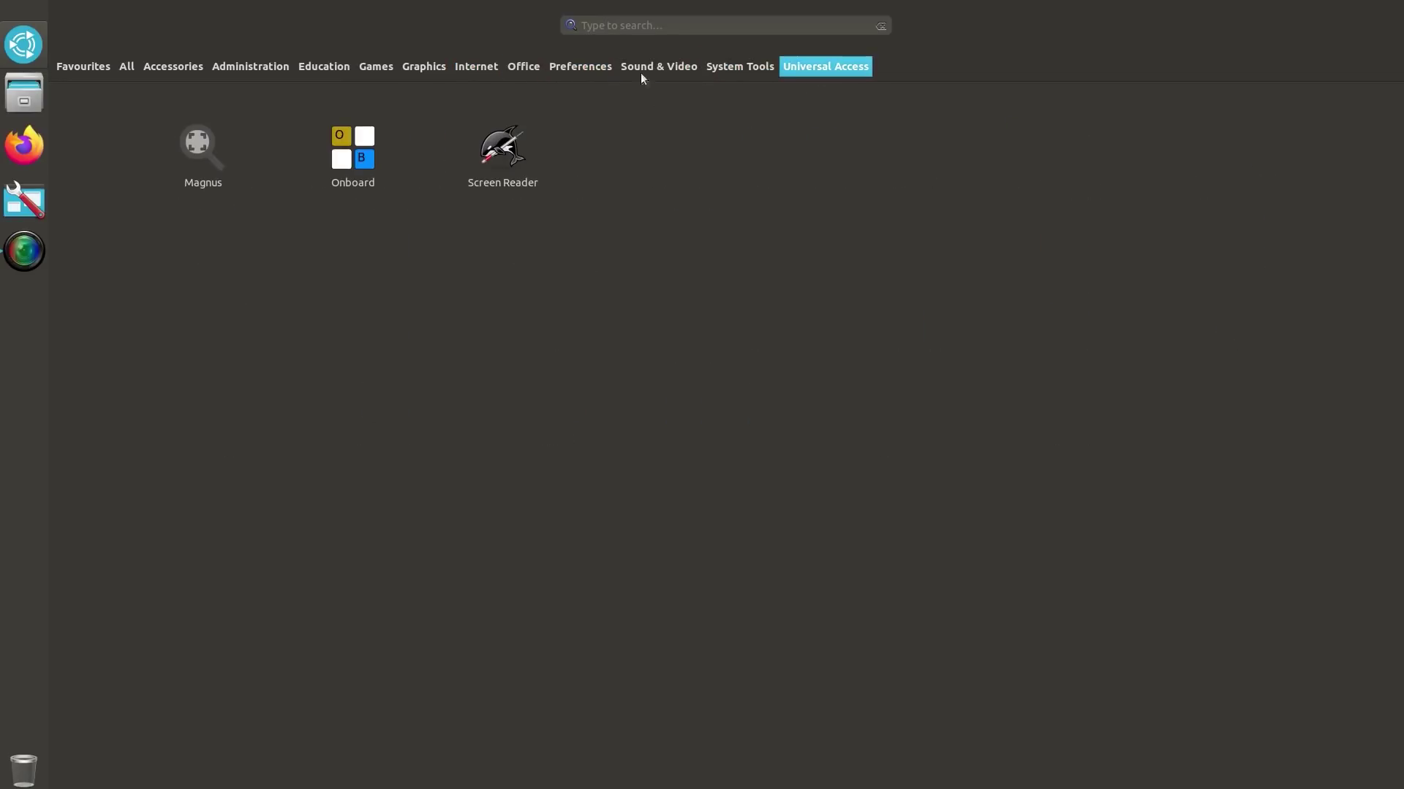
left_click(577, 67)
left_click(523, 67)
left_click(557, 67)
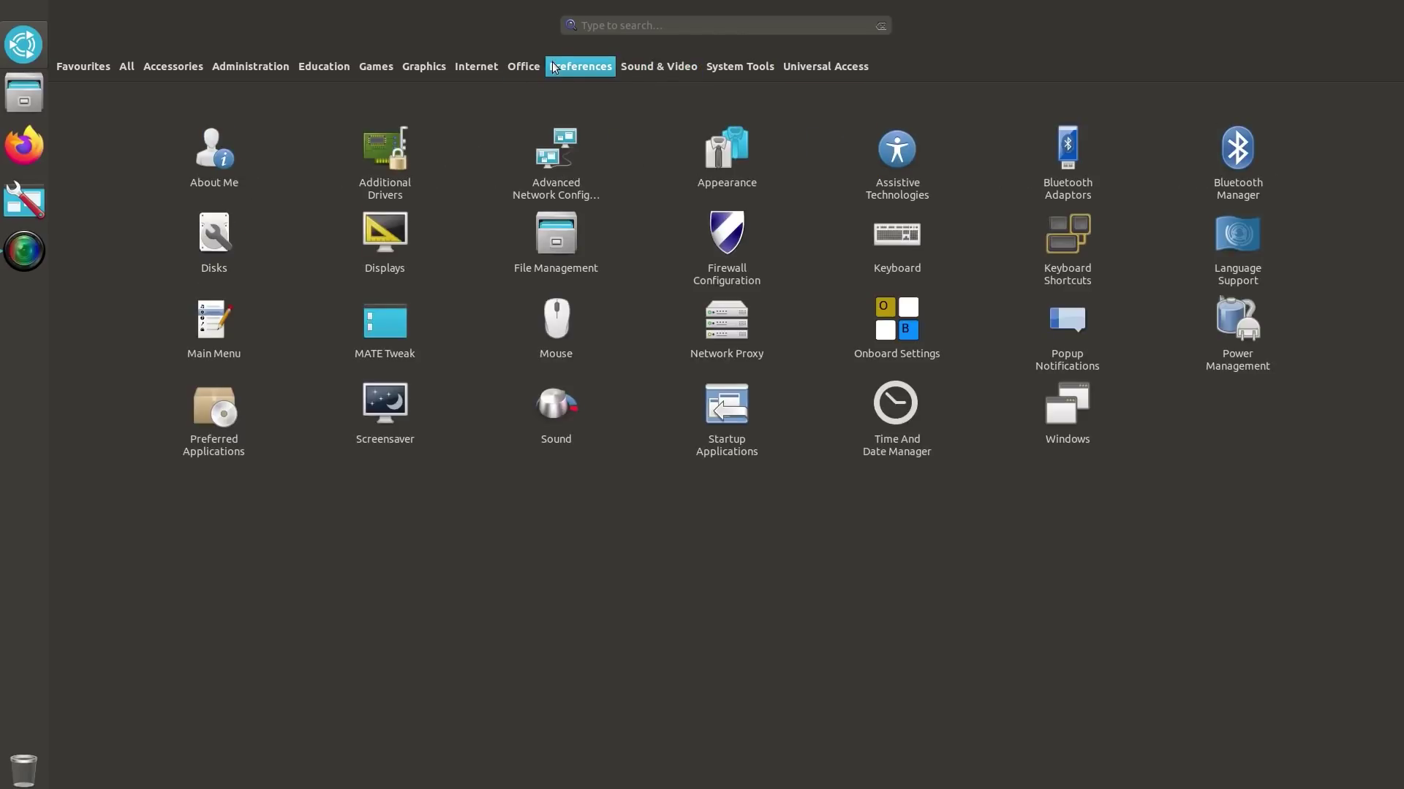
left_click(662, 67)
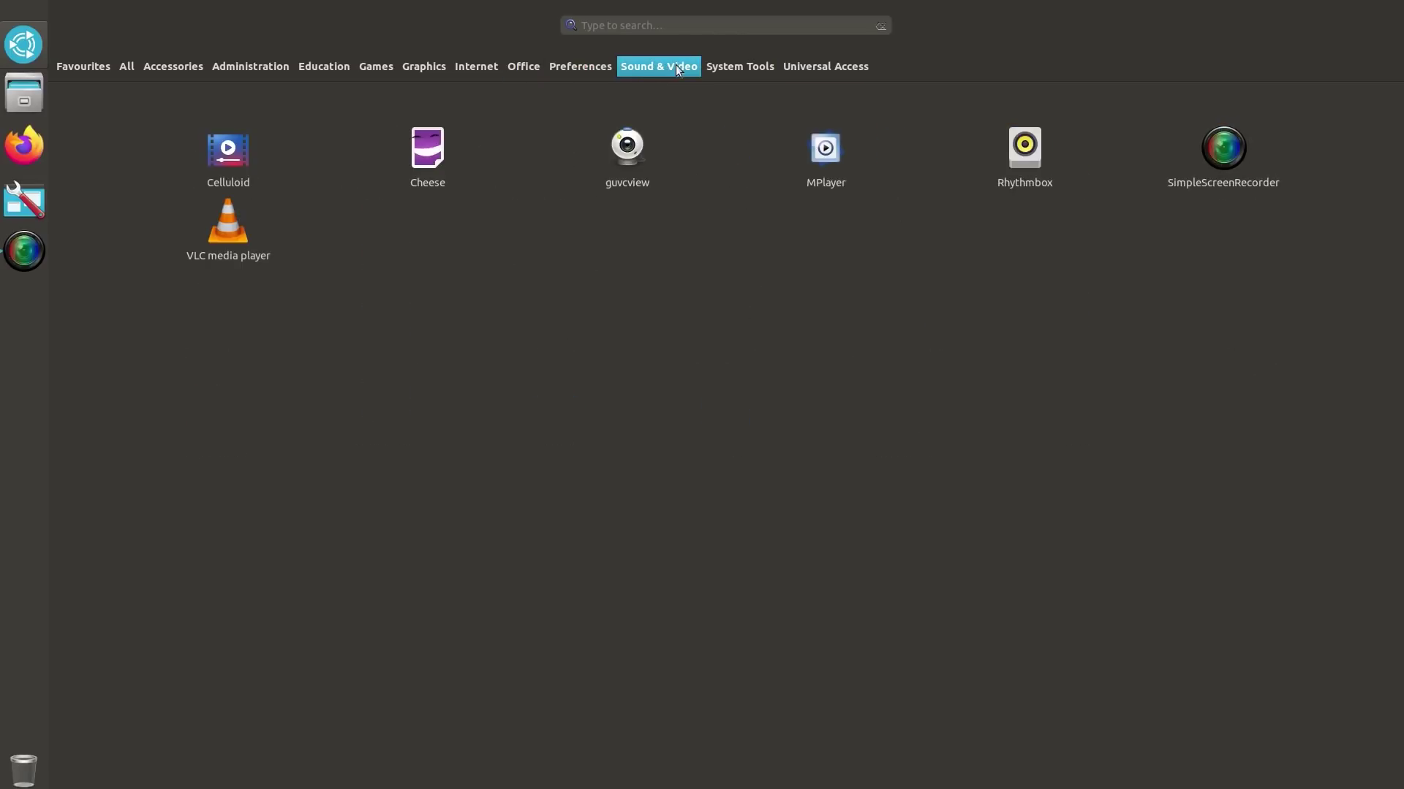
left_click(667, 380)
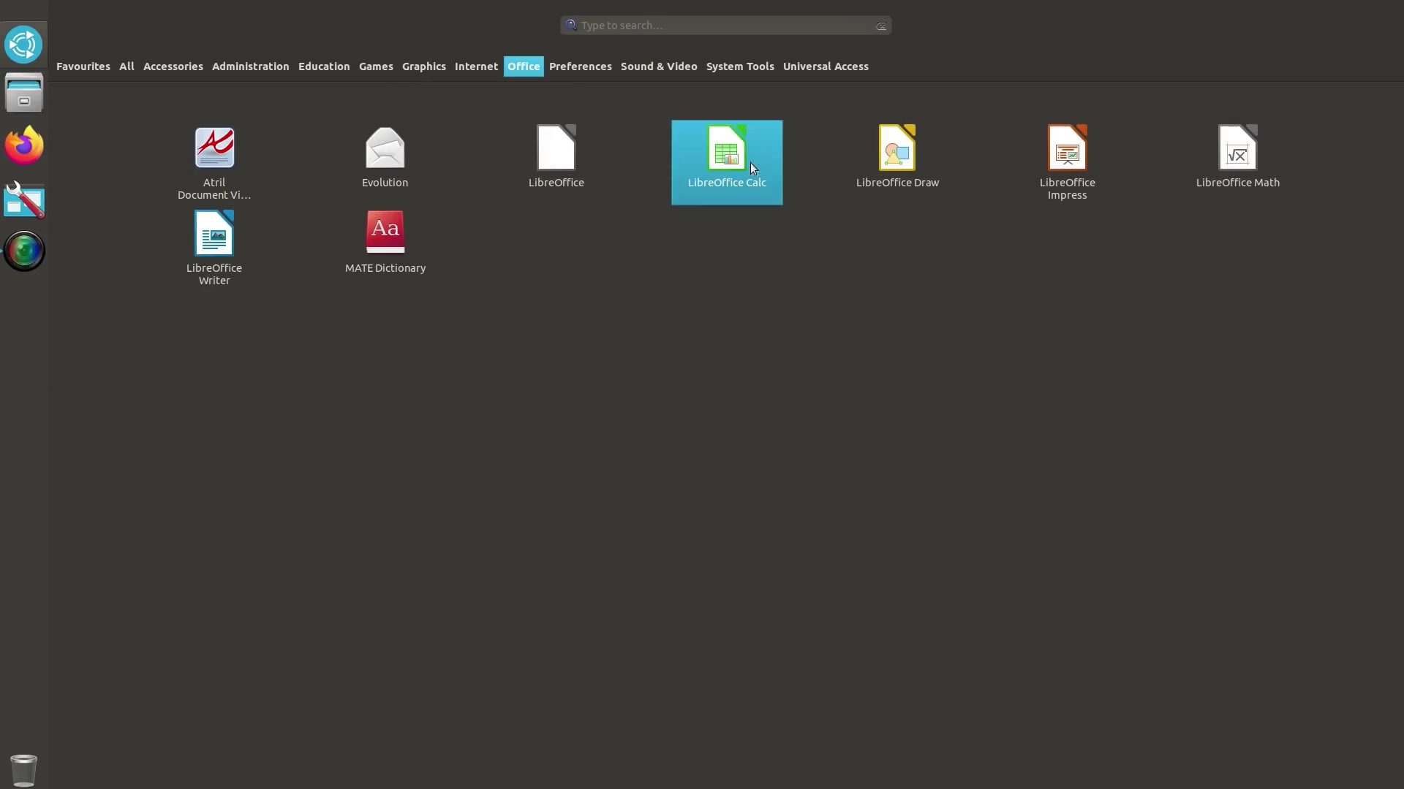
Launch LibreOffice Calc and check its version information from the Help menu
left_click(750, 162)
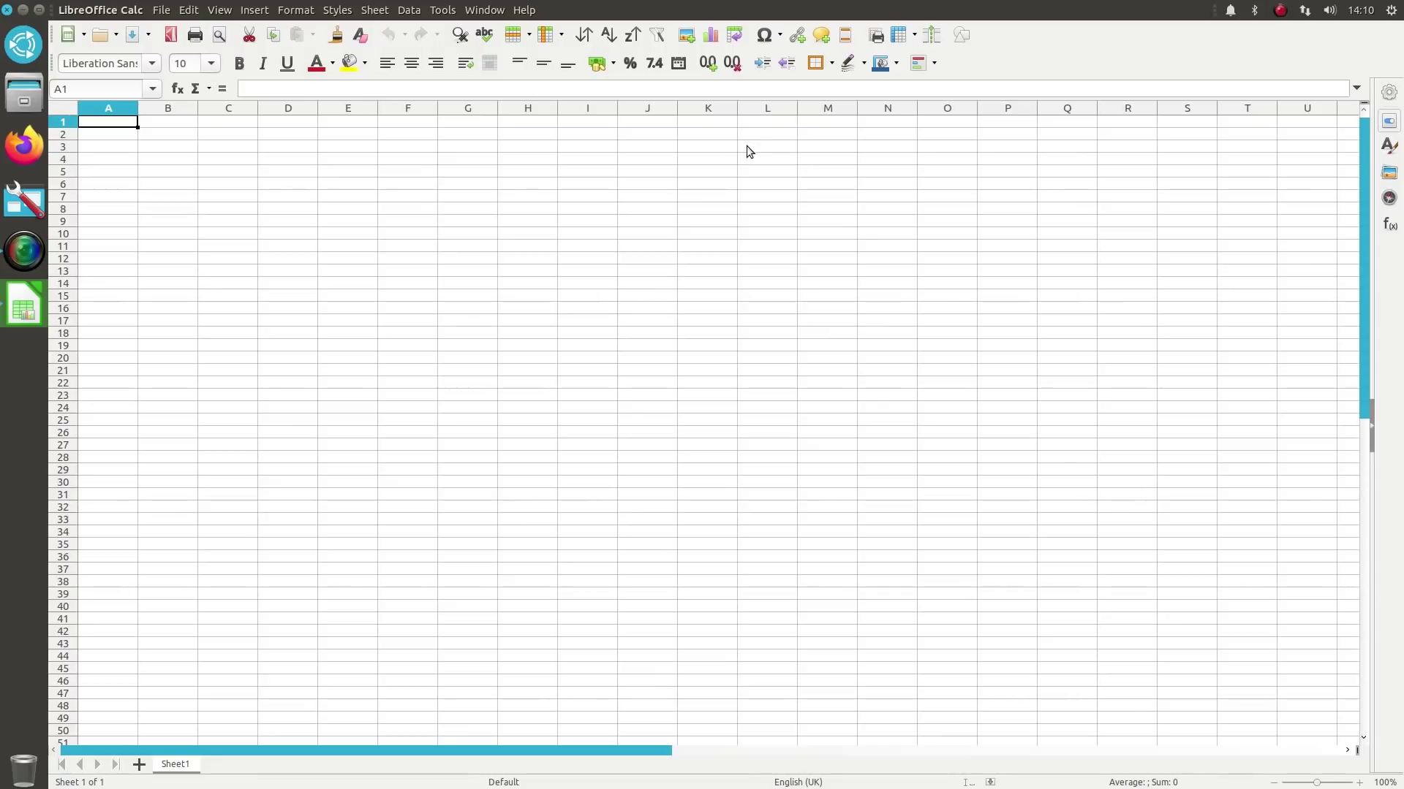
left_click(523, 11)
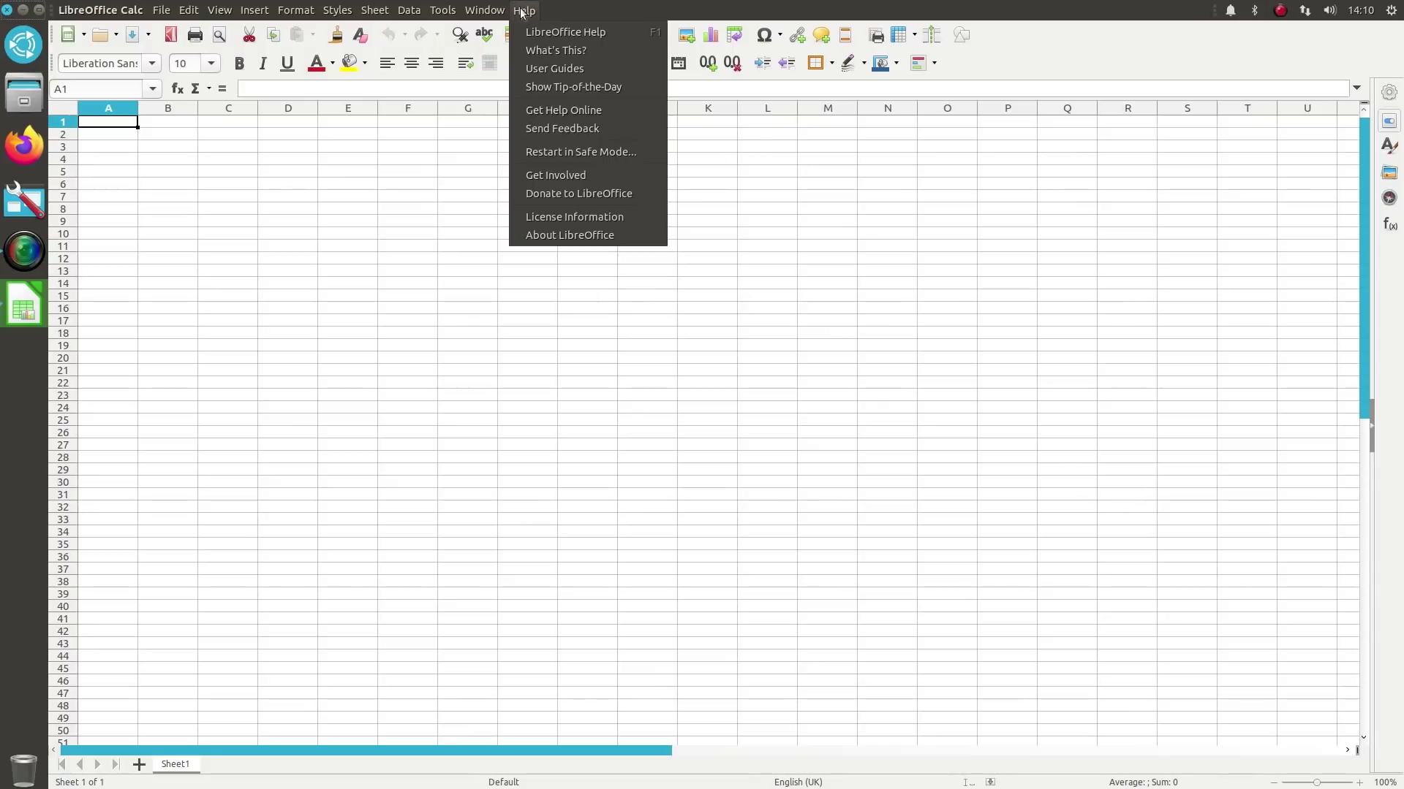
left_click(563, 237)
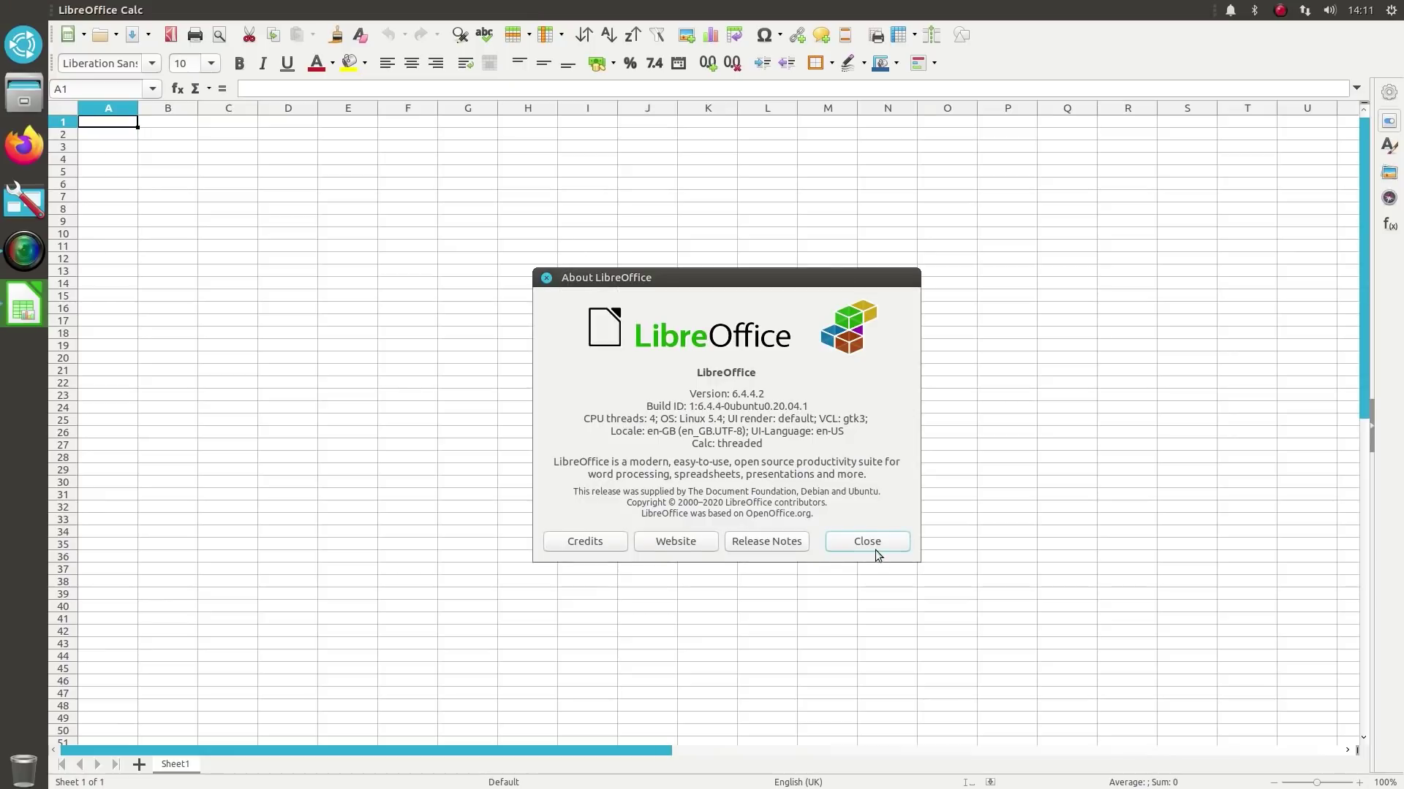
left_click(874, 546)
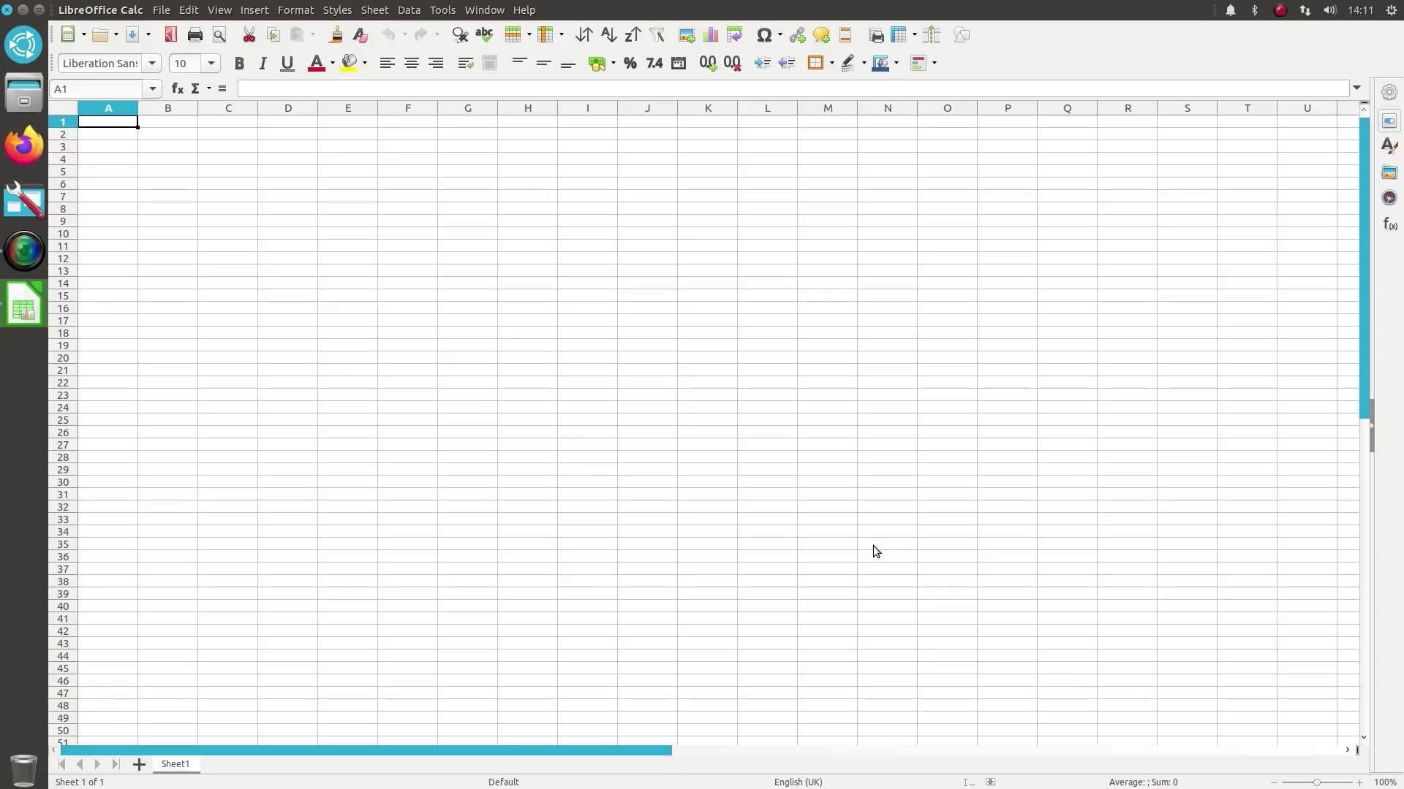
Select cell M31, then quit LibreOffice through the HUD's 'exit' command
left_click(835, 503)
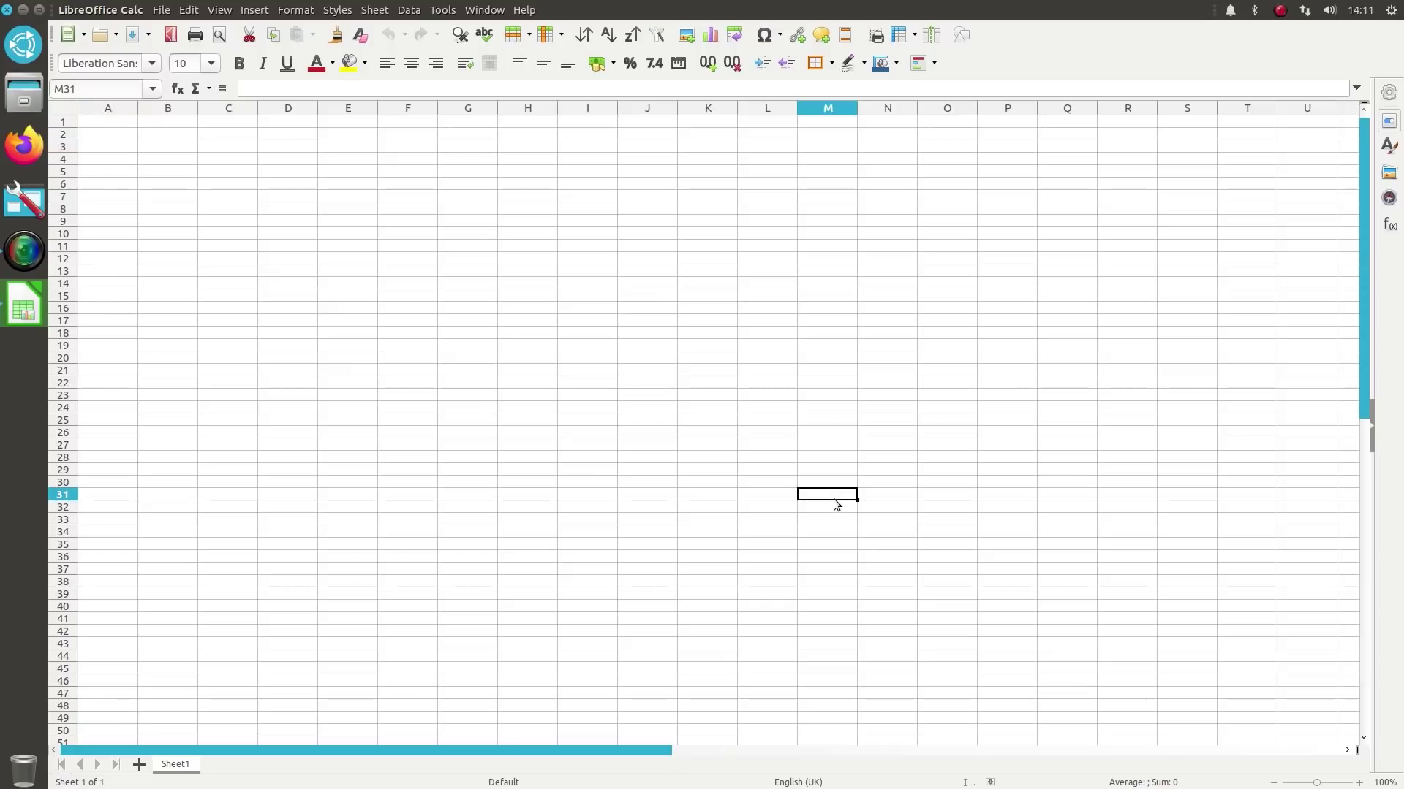
key("alt")
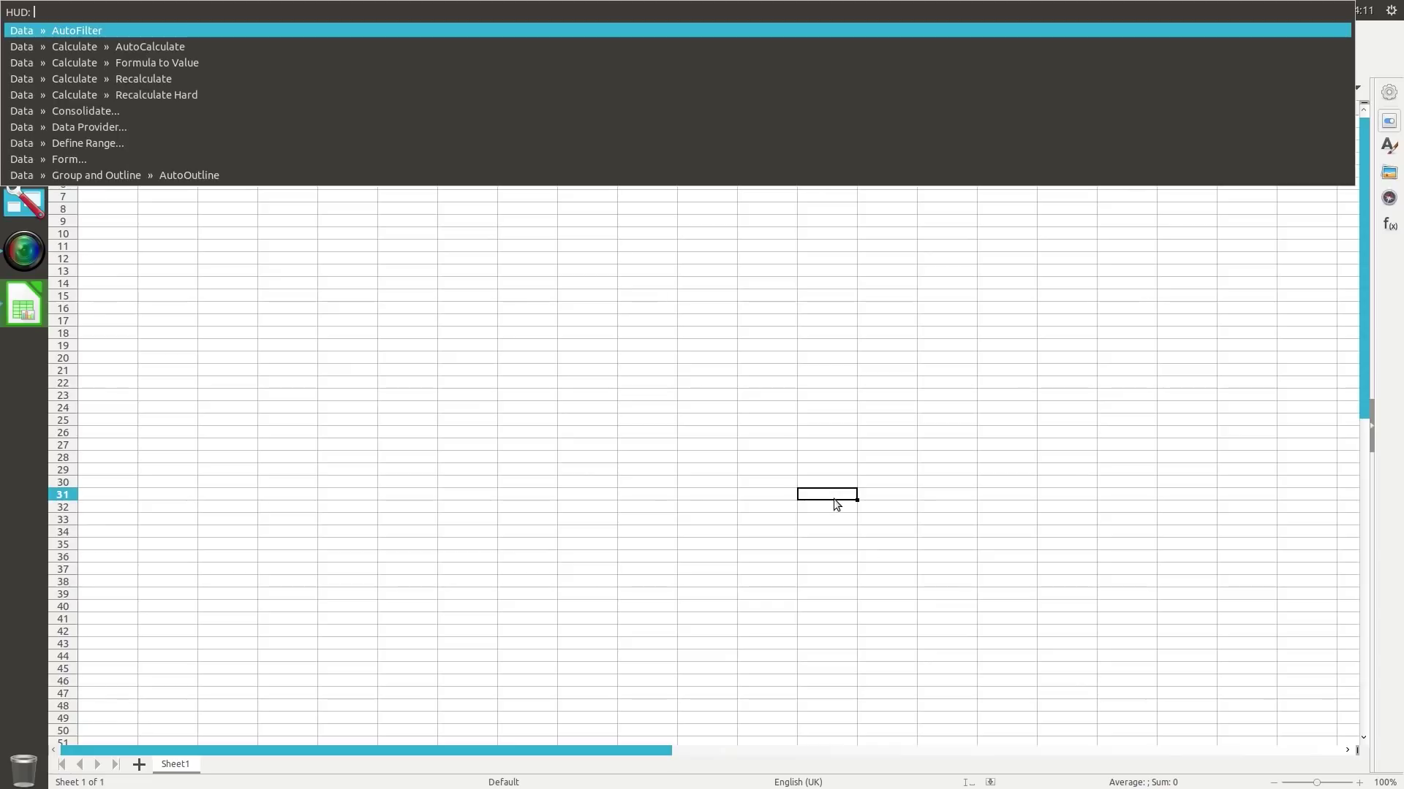
type("quit")
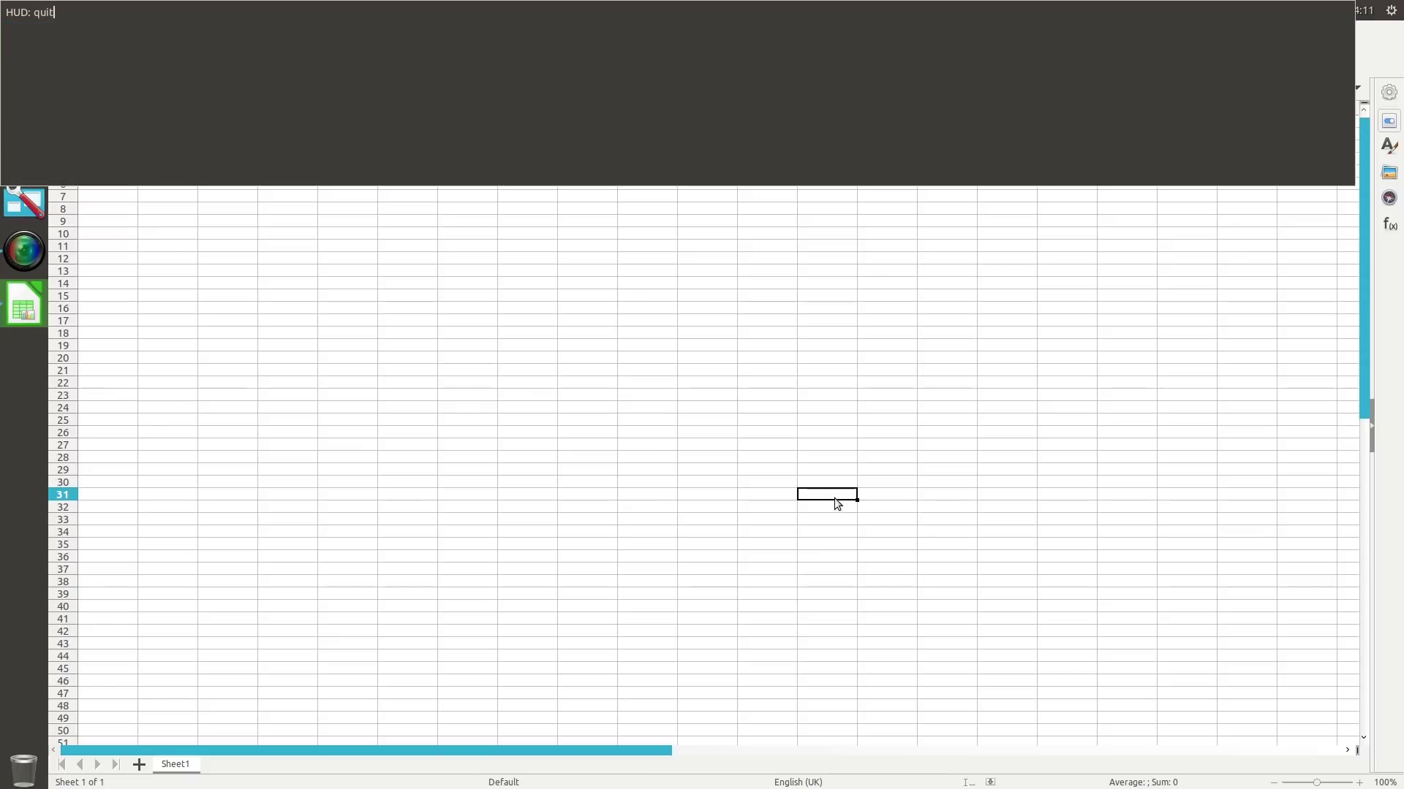
key("BackSpace")
key("BackSpace")
key("BackSpace")
key("BackSpace")
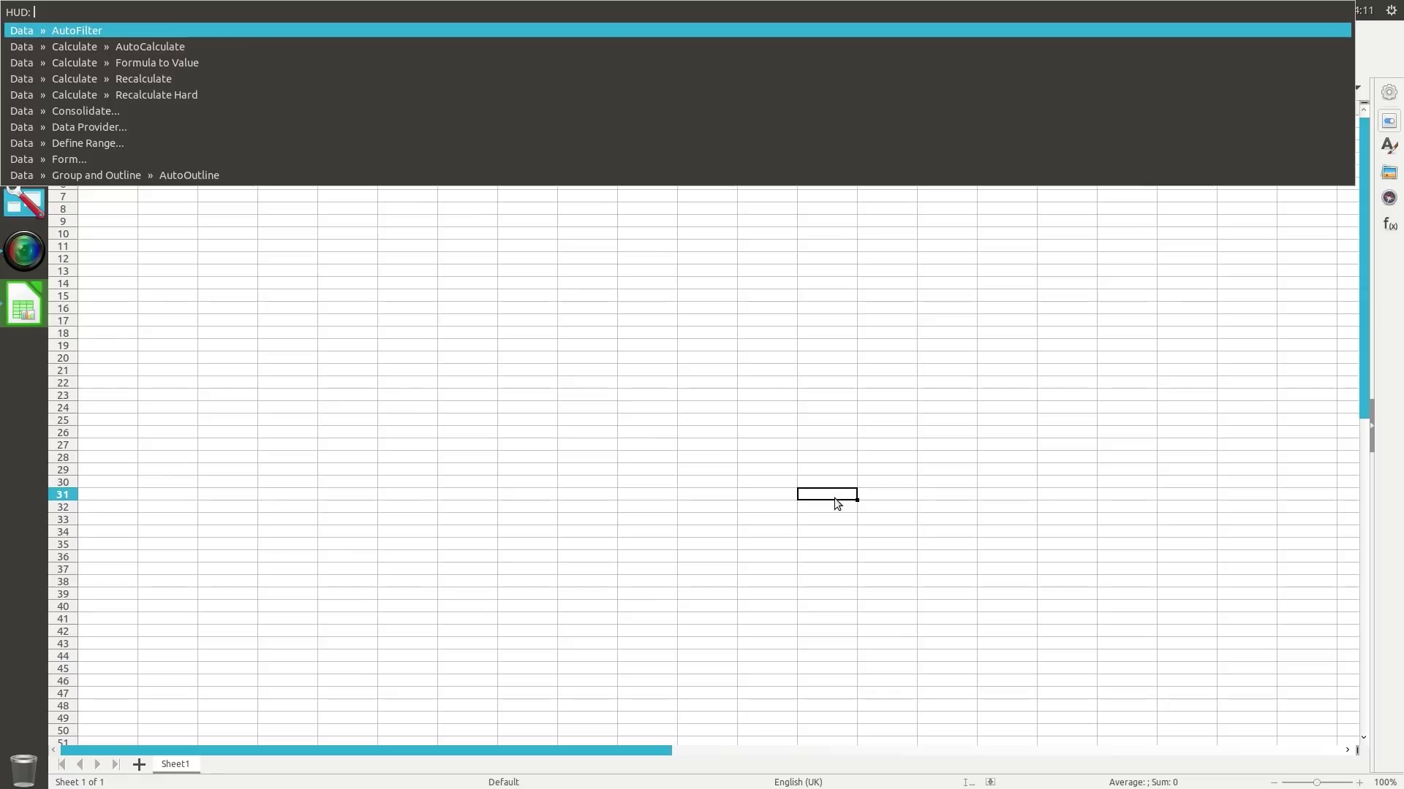
type("exit")
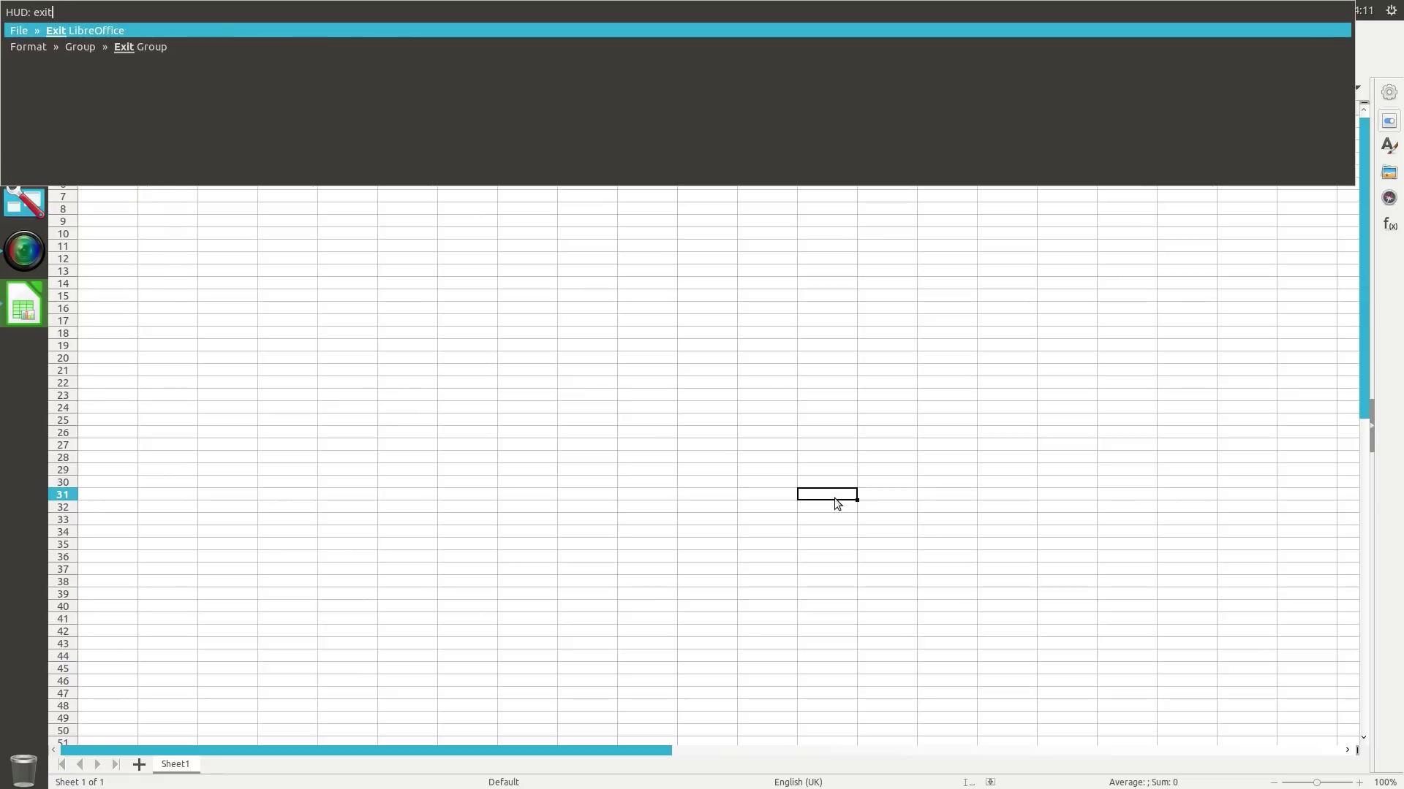
key("Return")
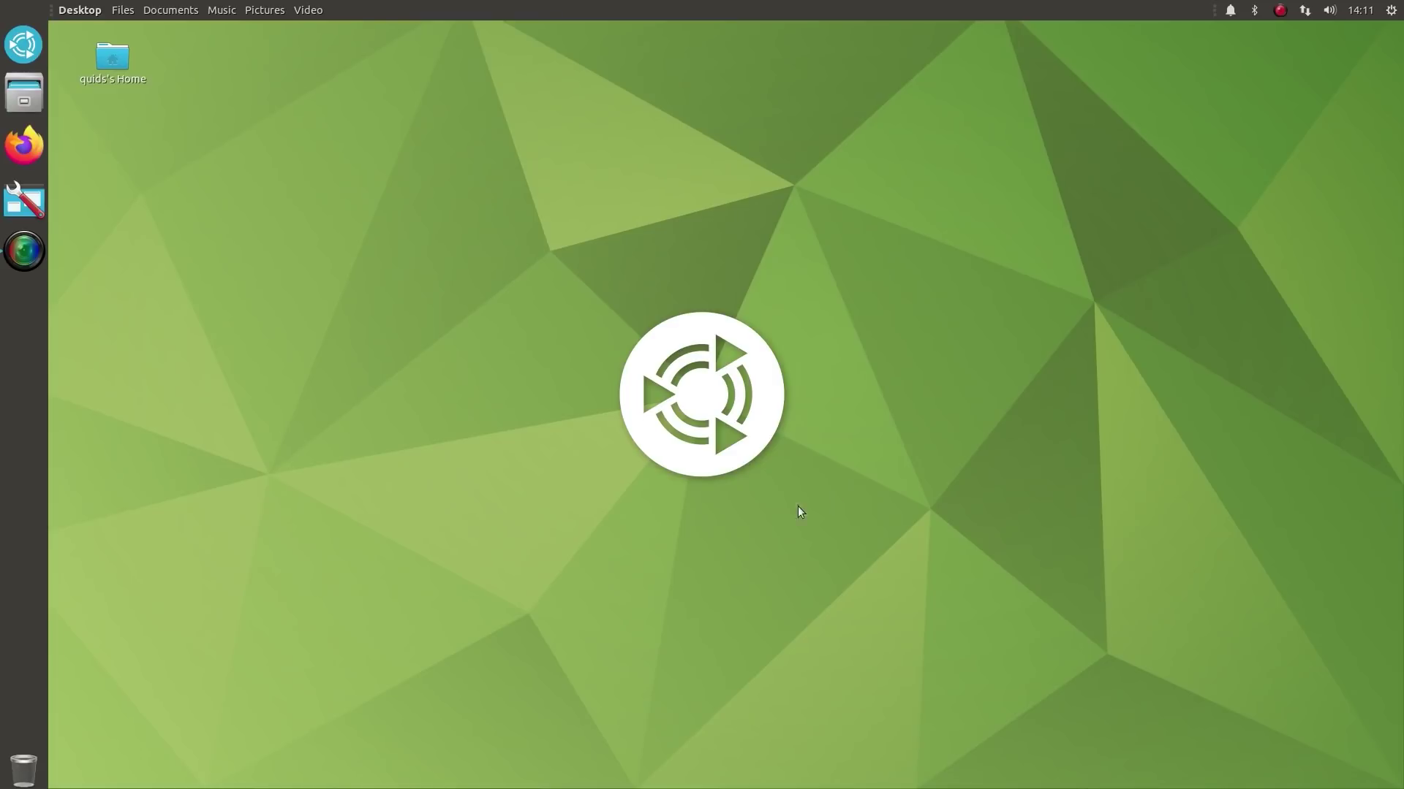
Open the Pictures folder in Files and view the 22-28-40 screenshot, then close it
left_click(24, 89)
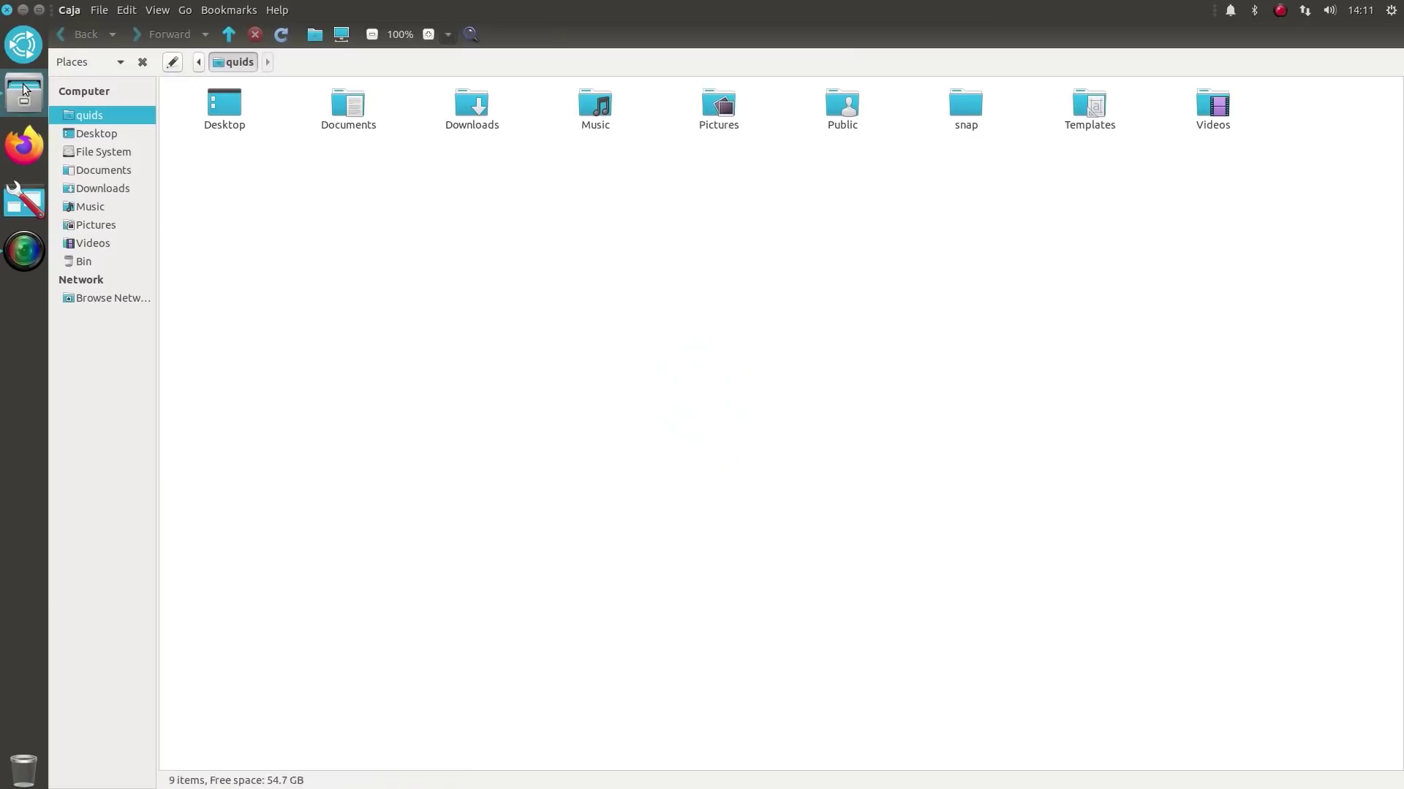
left_click(709, 111)
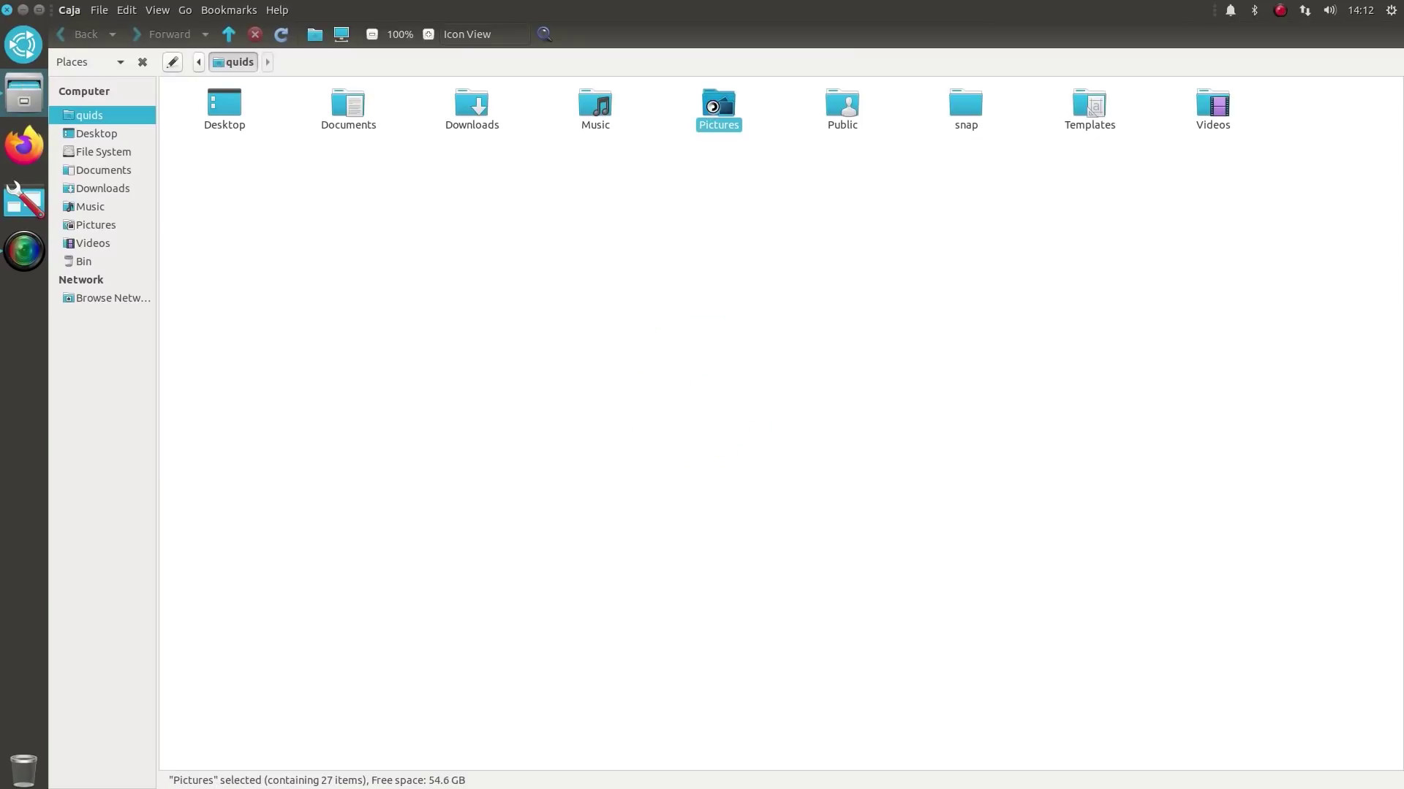
double_click(709, 112)
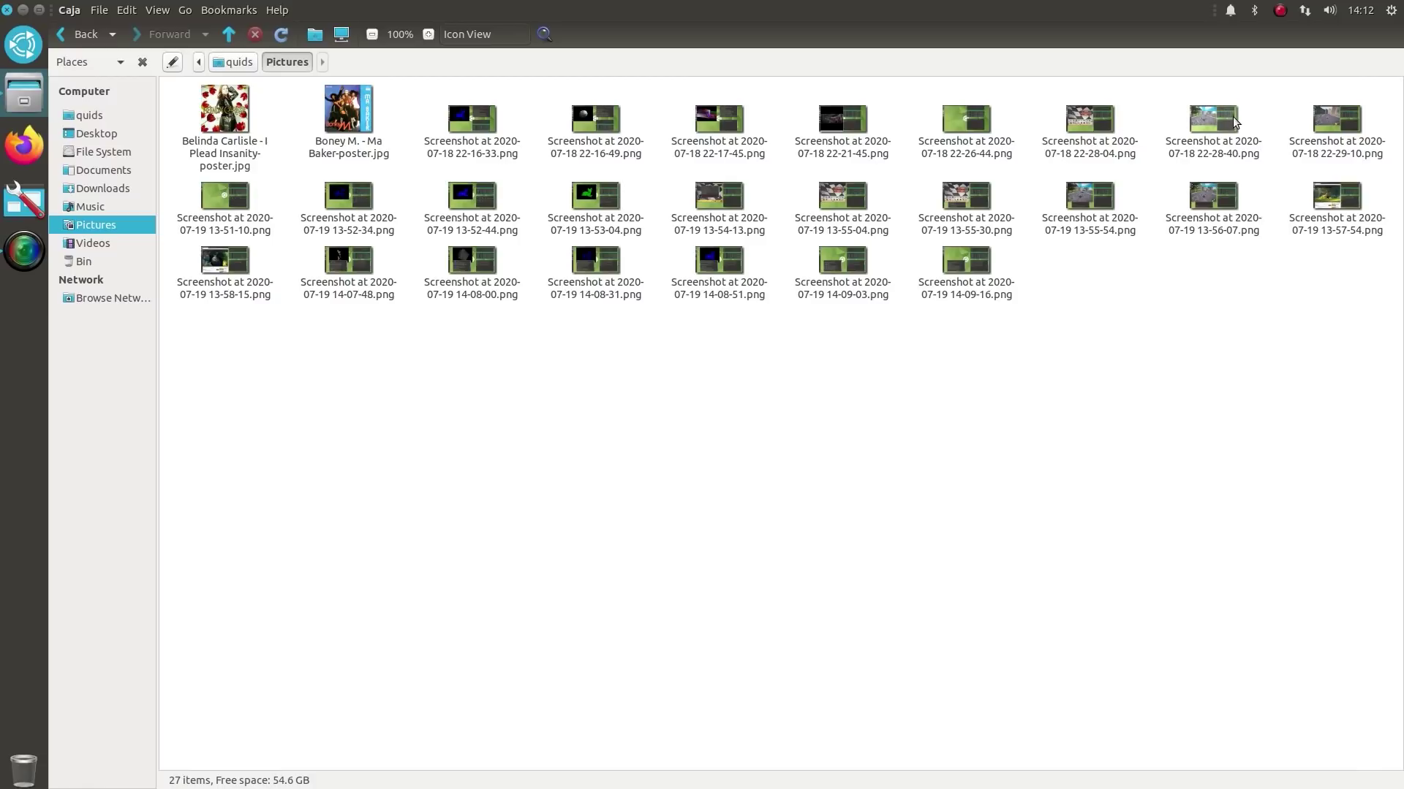
double_click(1204, 120)
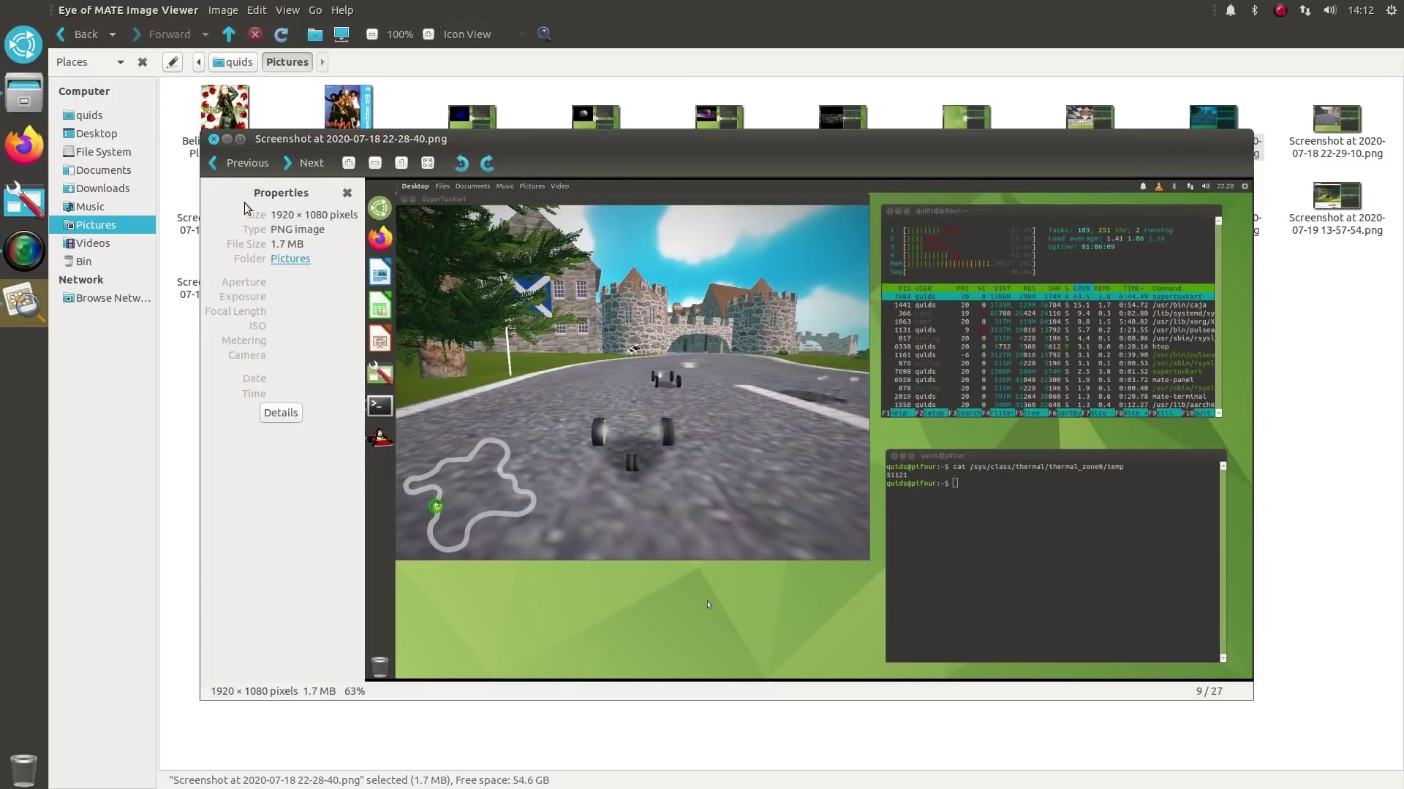
left_click(212, 139)
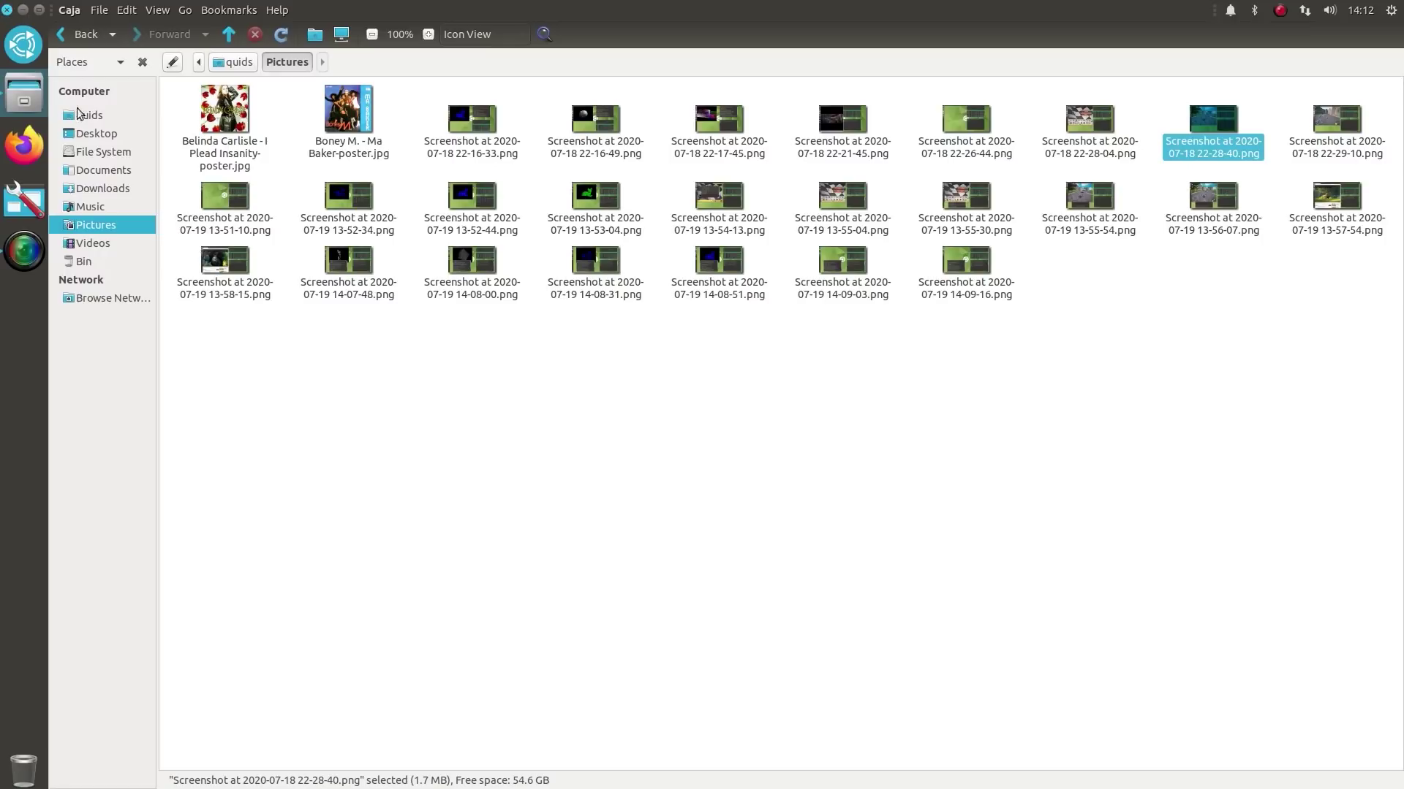
Go to the Videos folder and open Spring_-_Blender_Open_Movie.webm
left_click(100, 242)
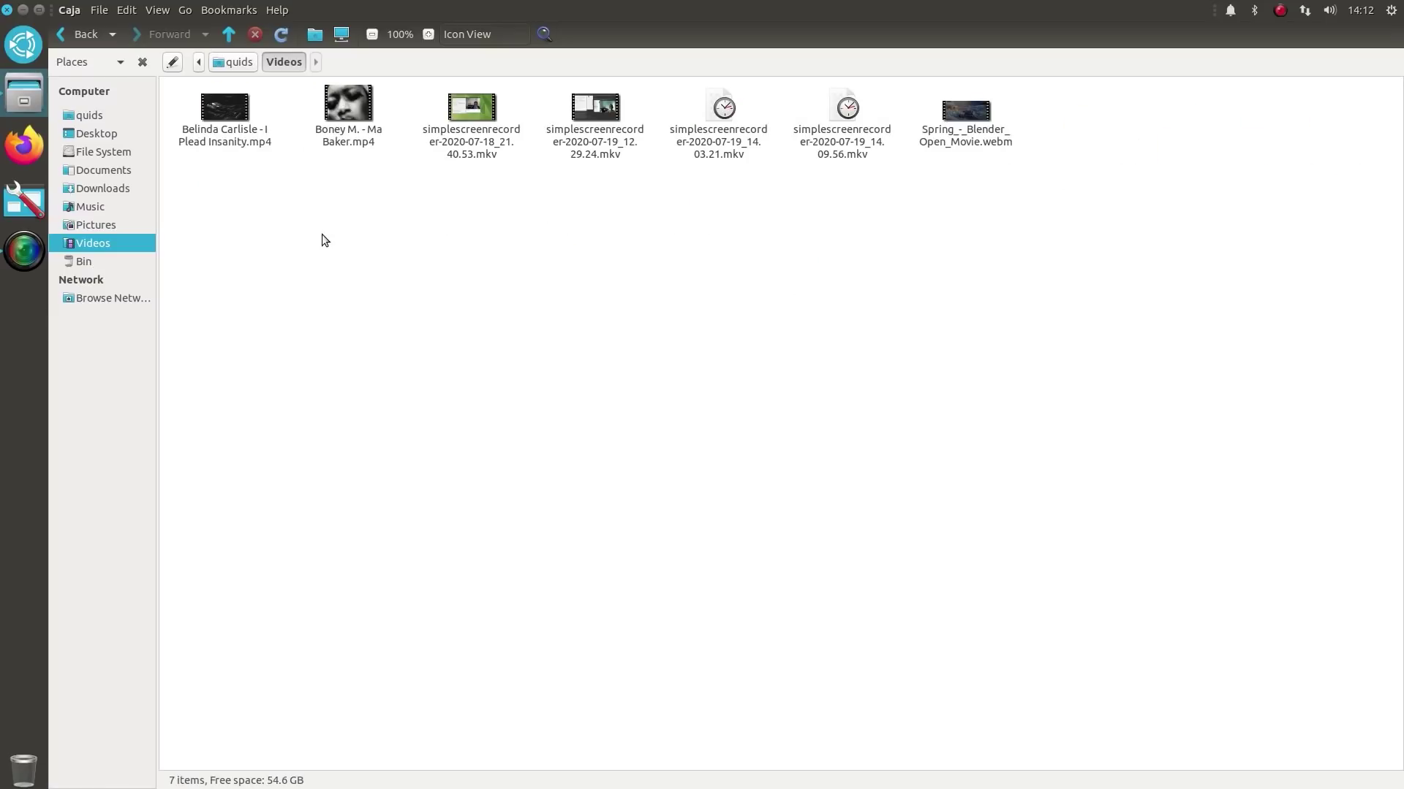
left_click(972, 116)
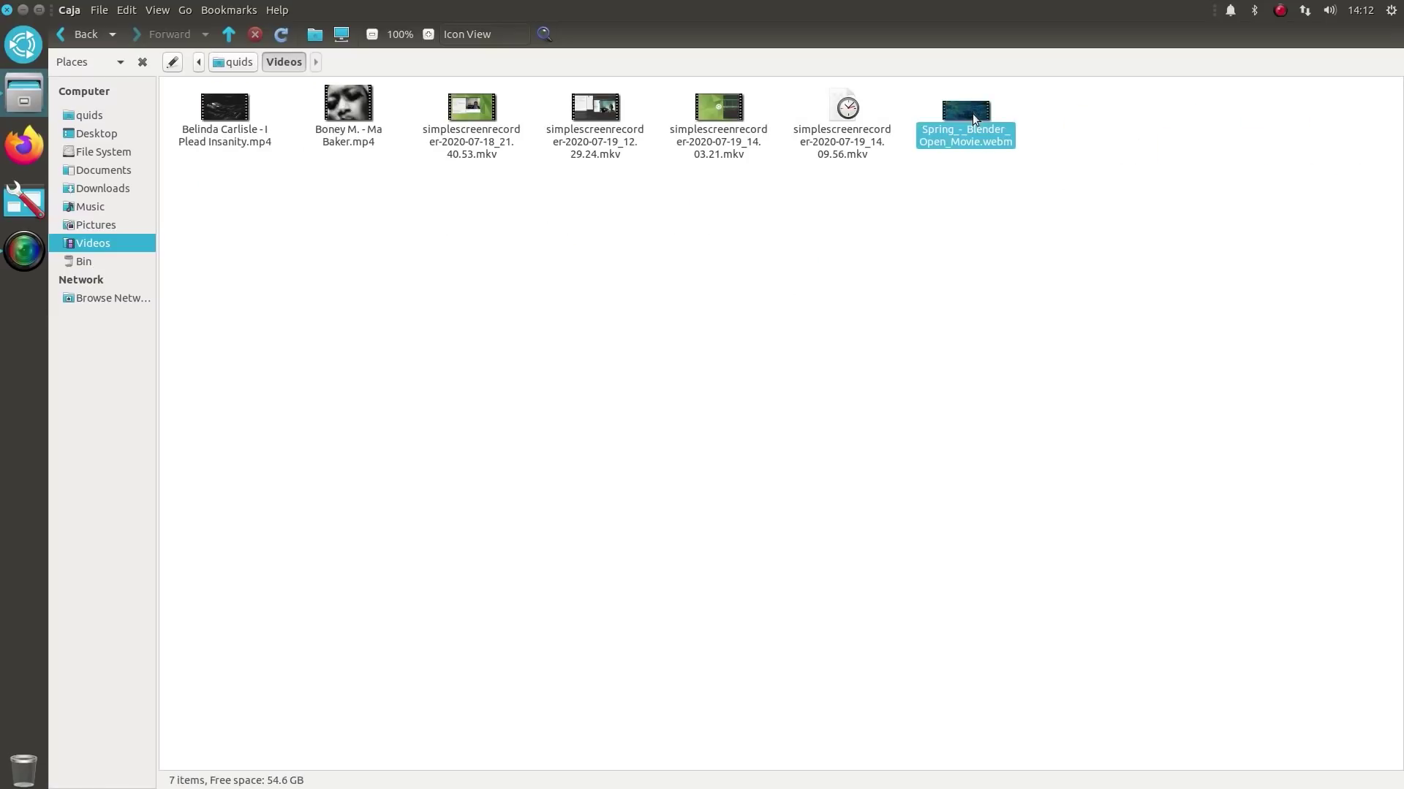
double_click(972, 116)
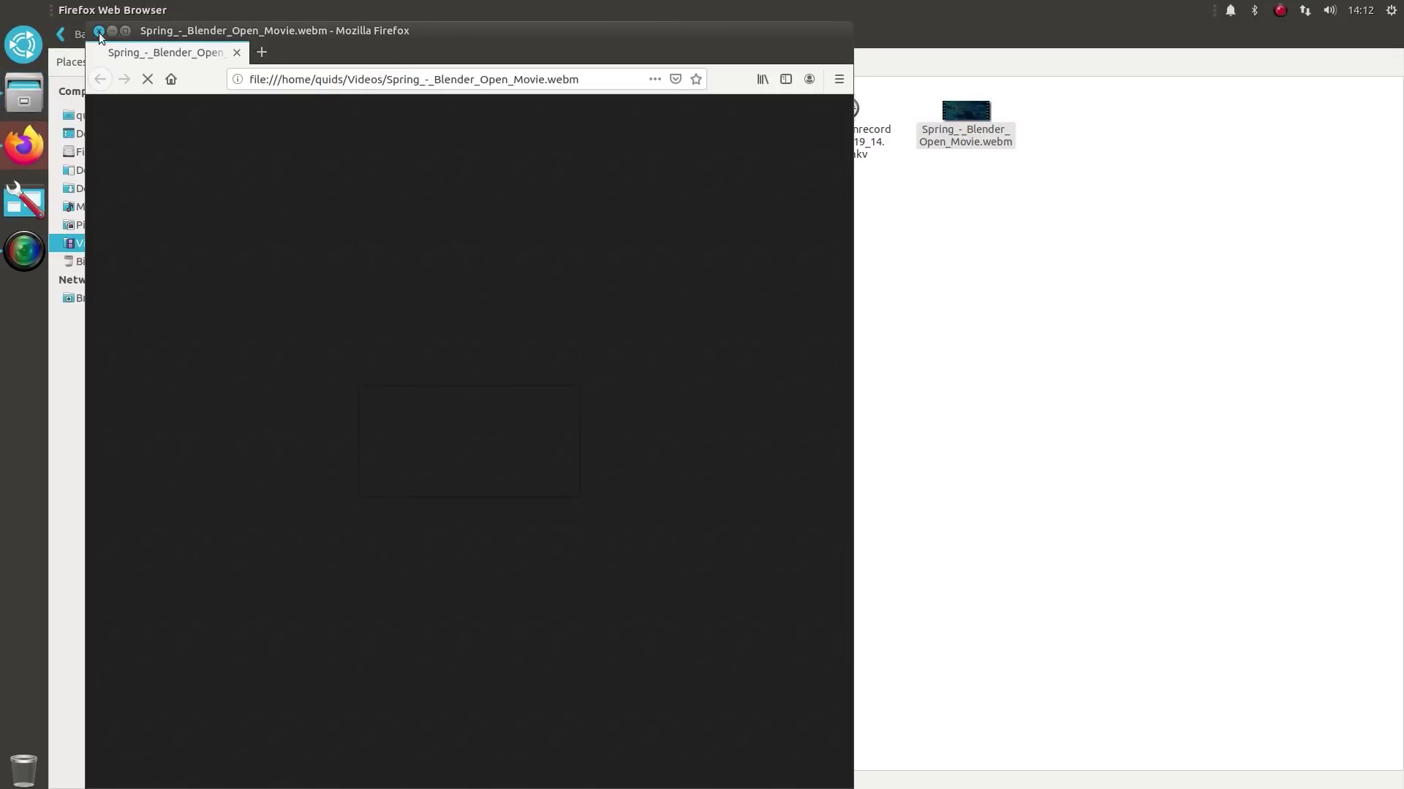
Close the Firefox window that is playing the webm video
left_click(98, 32)
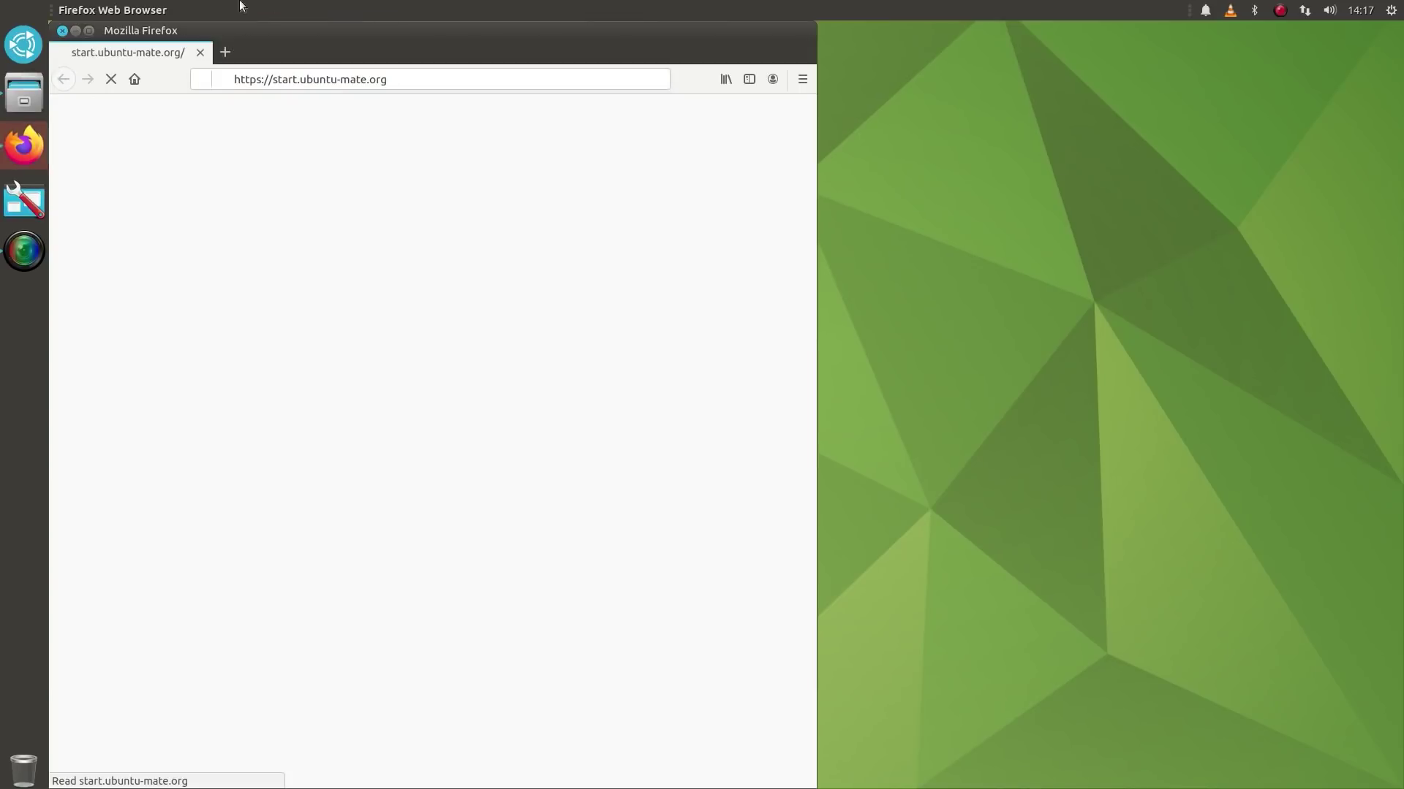
Maximize Firefox and load the Big Buck Bunny 2D HD YouTube video from the address suggestions
double_click(207, 33)
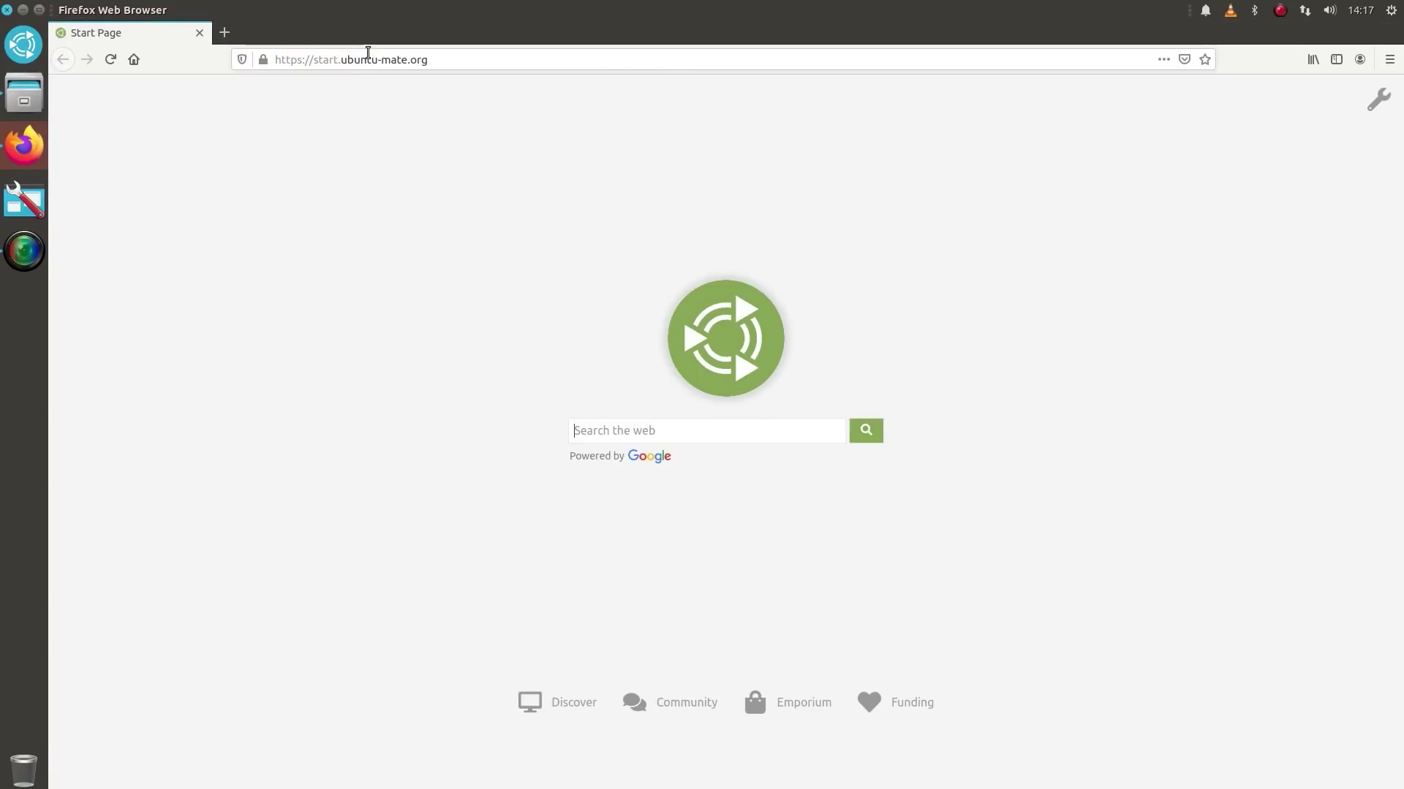
left_click(368, 56)
type("youtube.com/")
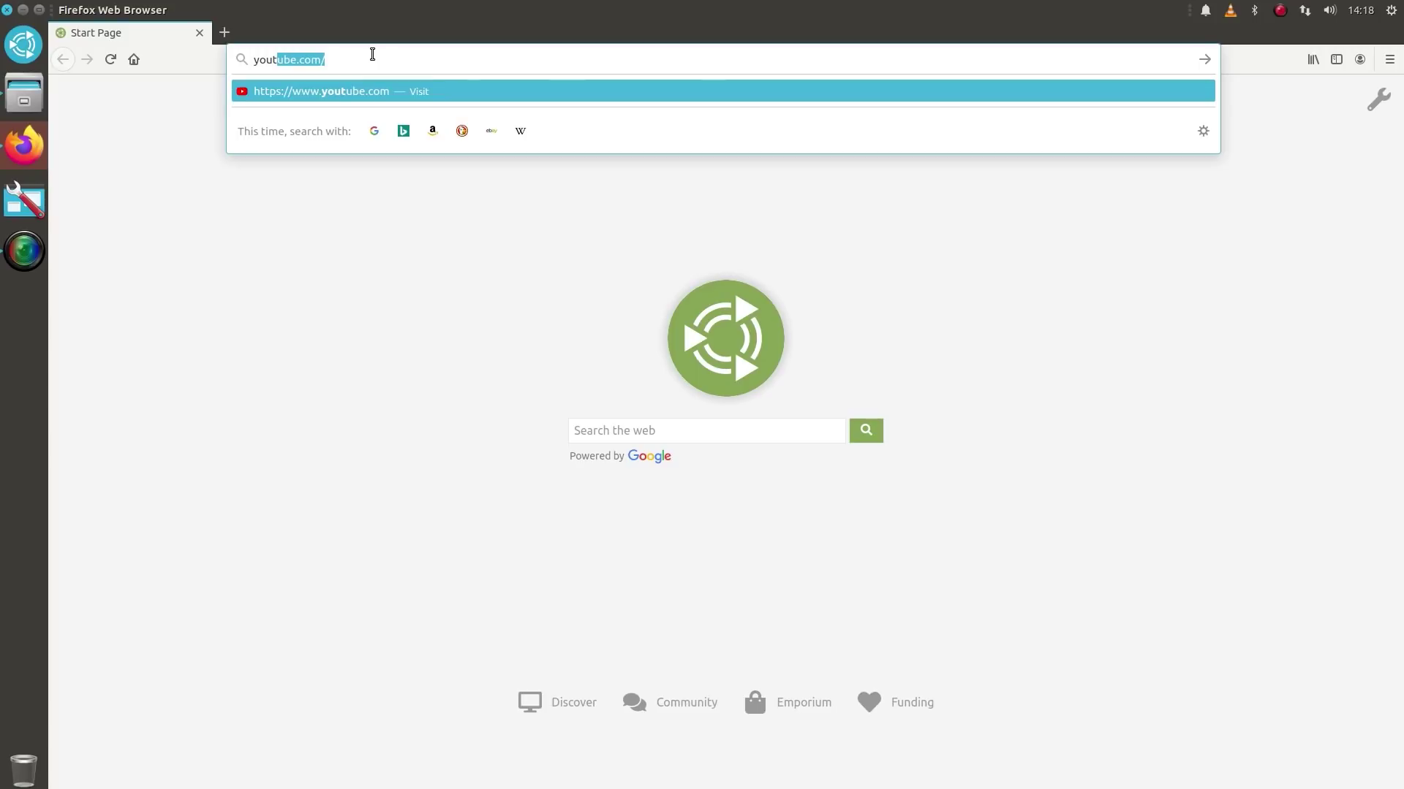
key("Down")
key("Down")
key("Down")
key("Down")
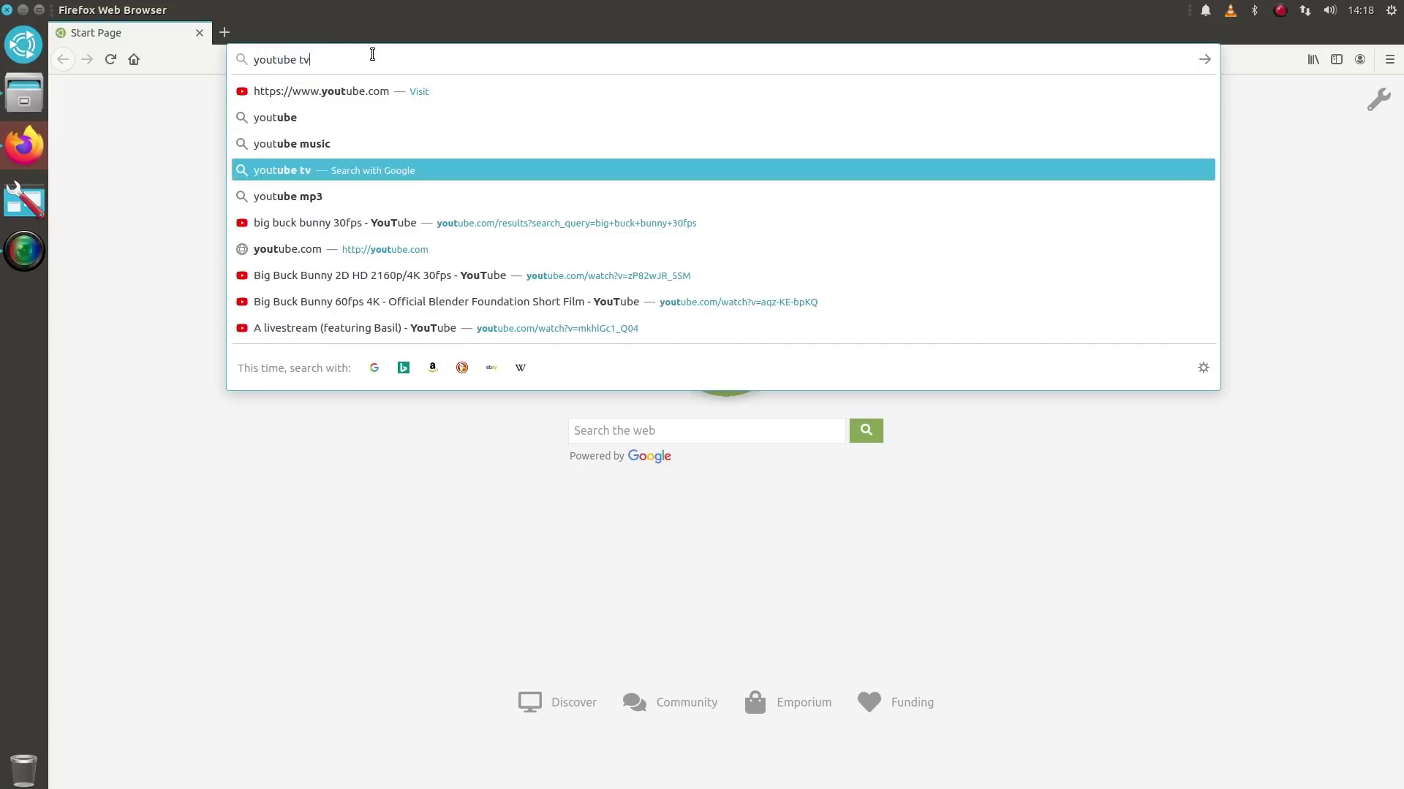
key("Down")
key("Down")
key("Down")
key("Return")
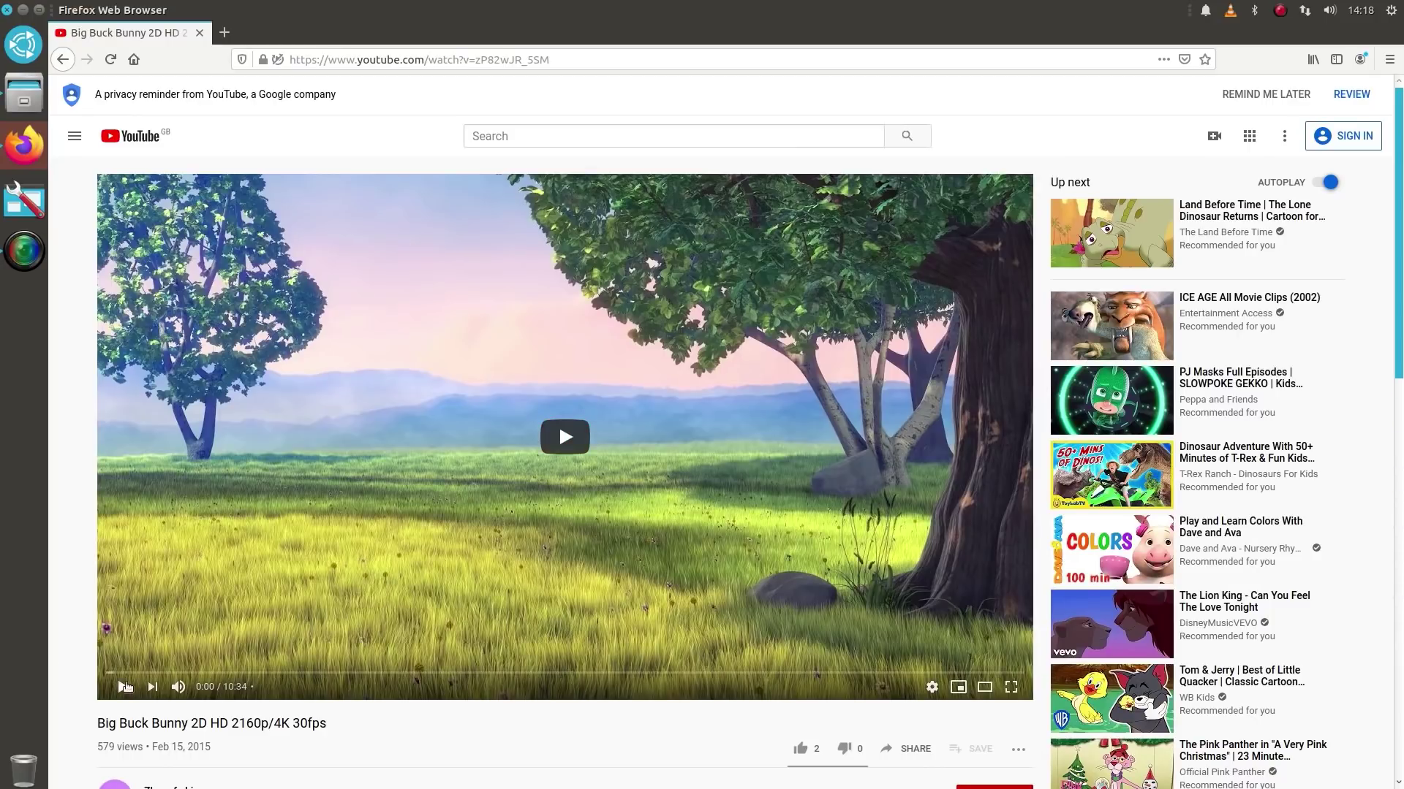
Show the Stats for nerds overlay, check the gear's Quality options, and start playback
right_click(688, 685)
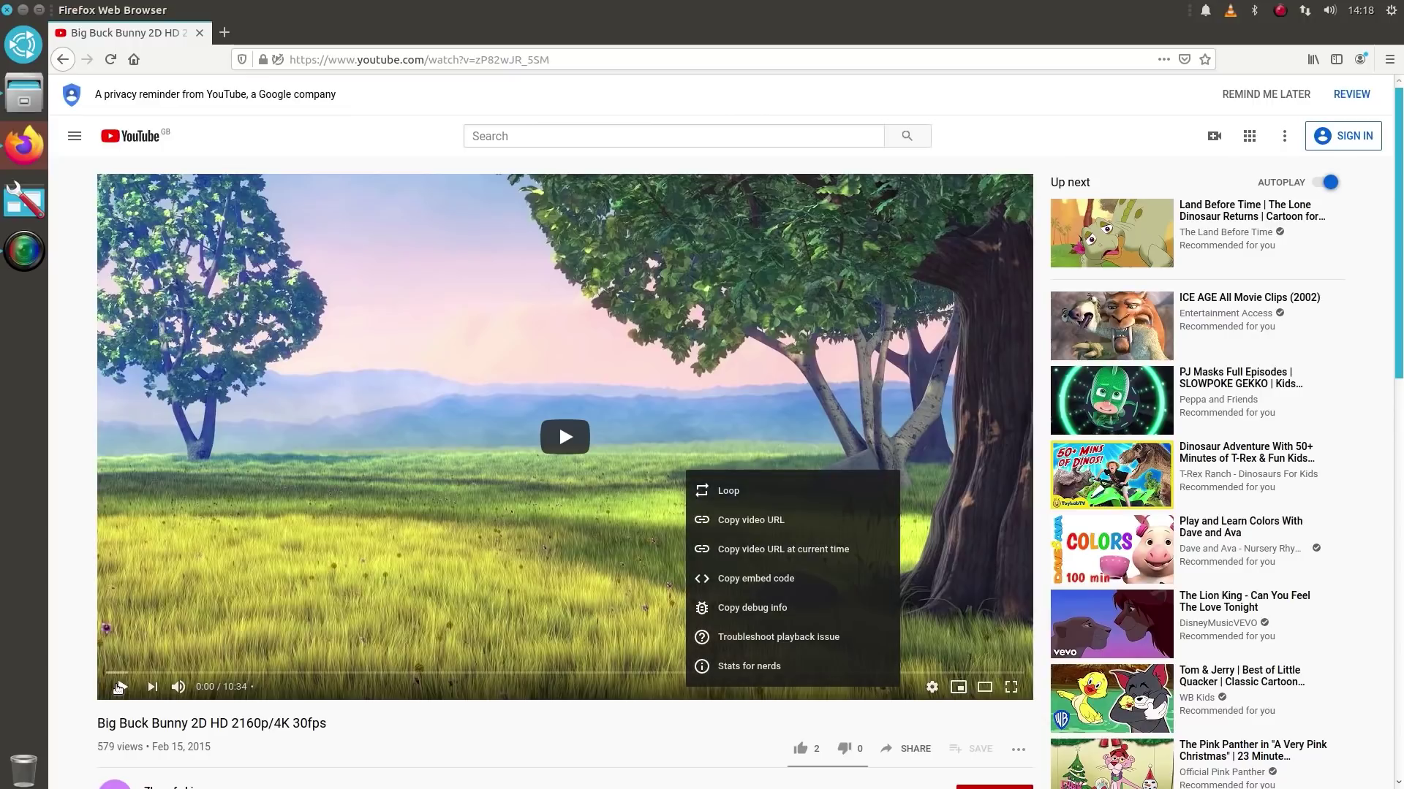
left_click(763, 668)
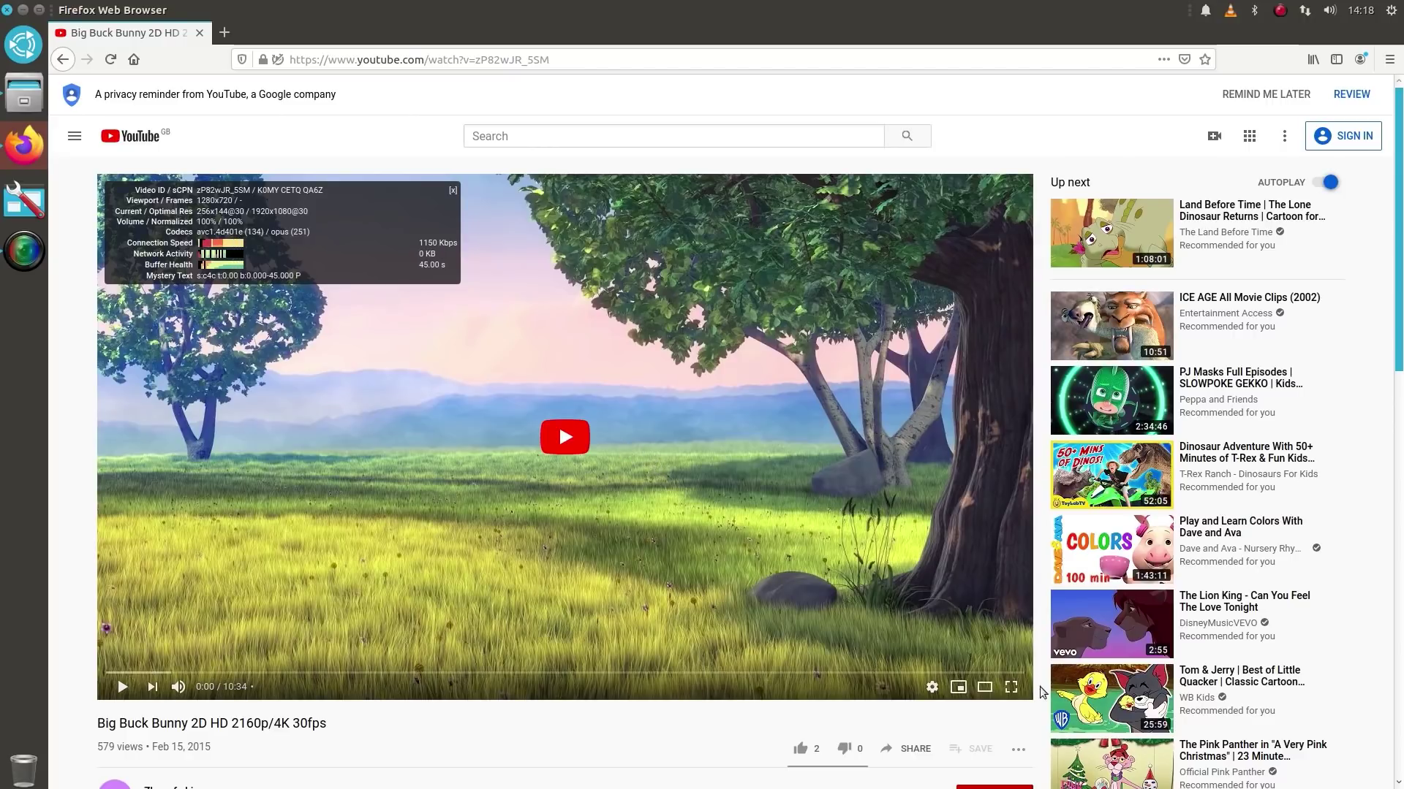
left_click(932, 688)
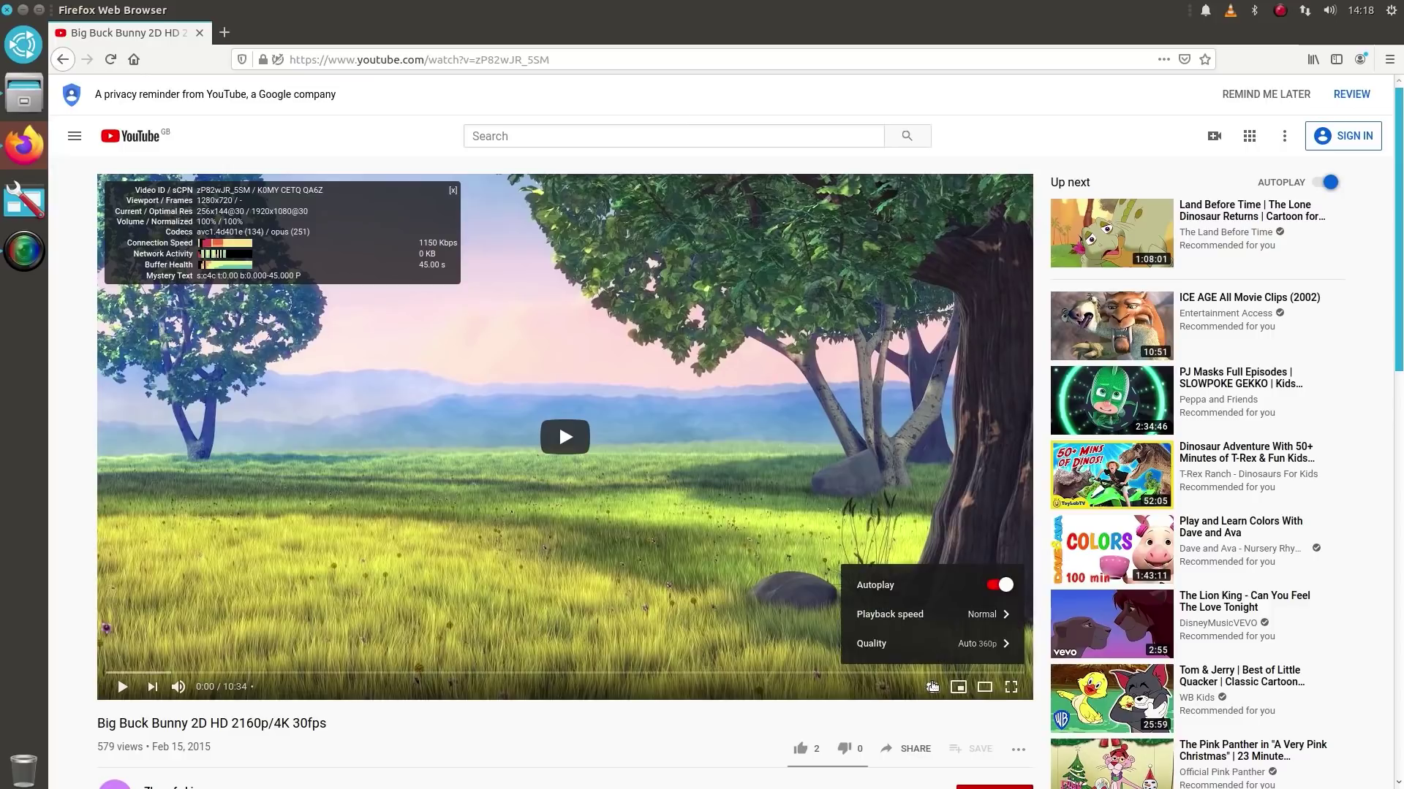
left_click(977, 645)
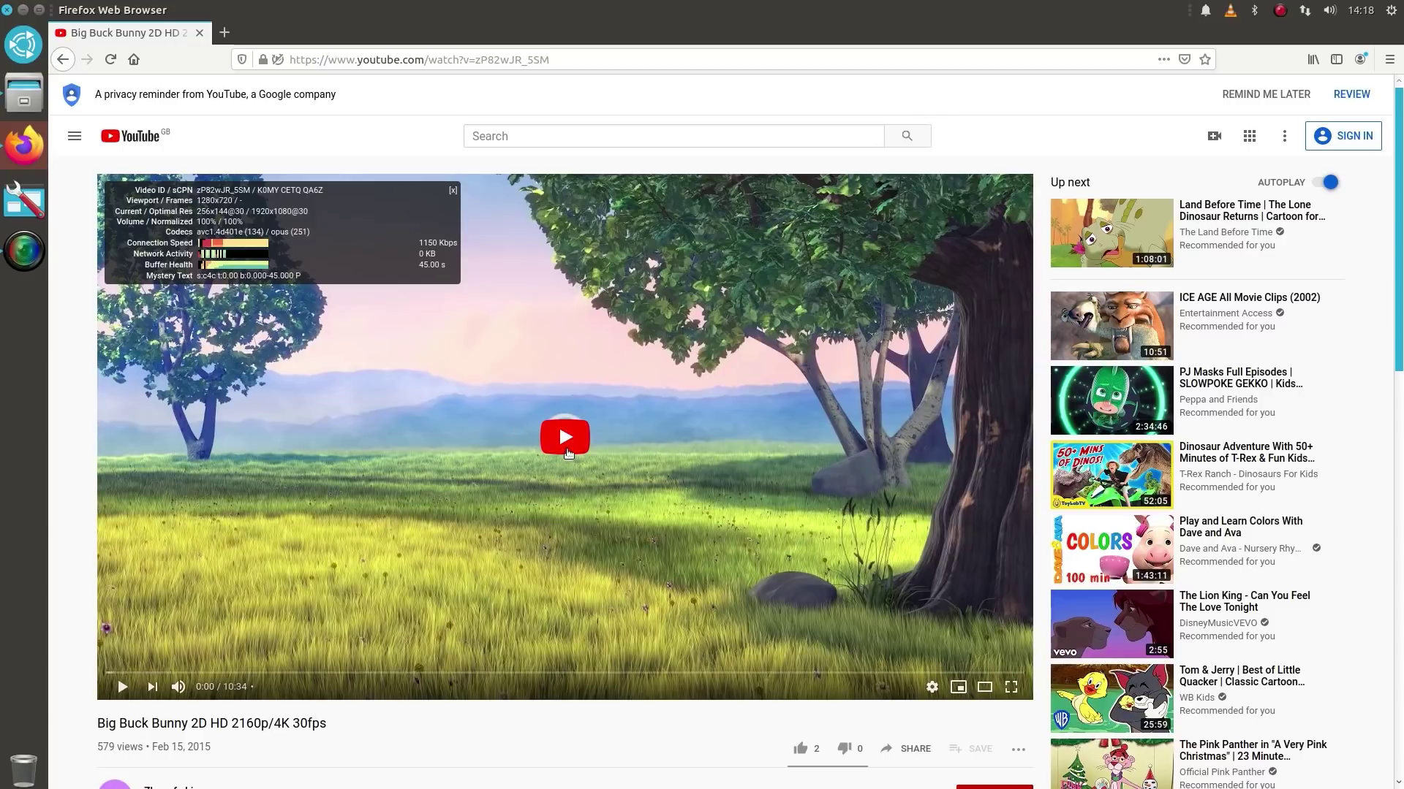
left_click(567, 442)
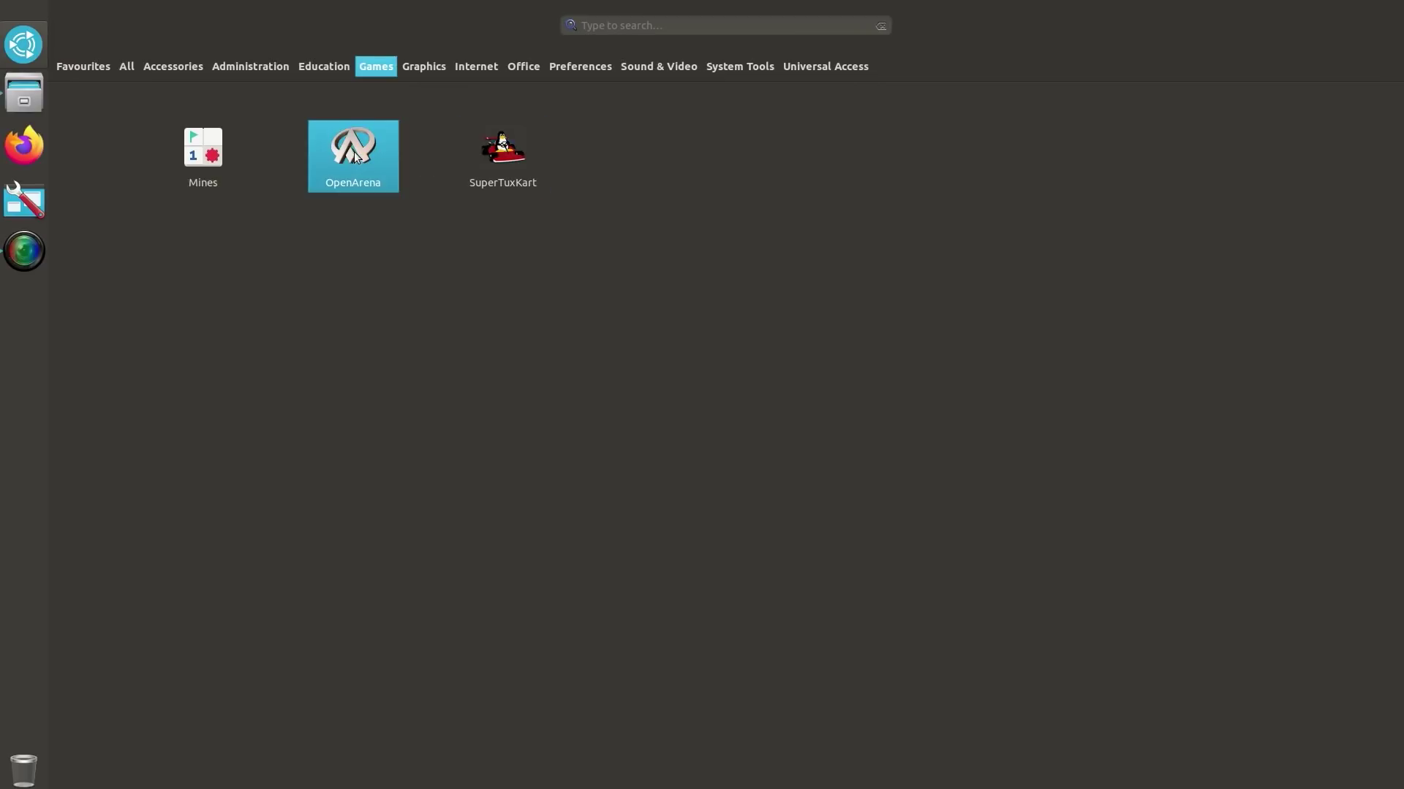
Launch SuperTuxKart from the Games list and start a singleplayer race
left_click(502, 158)
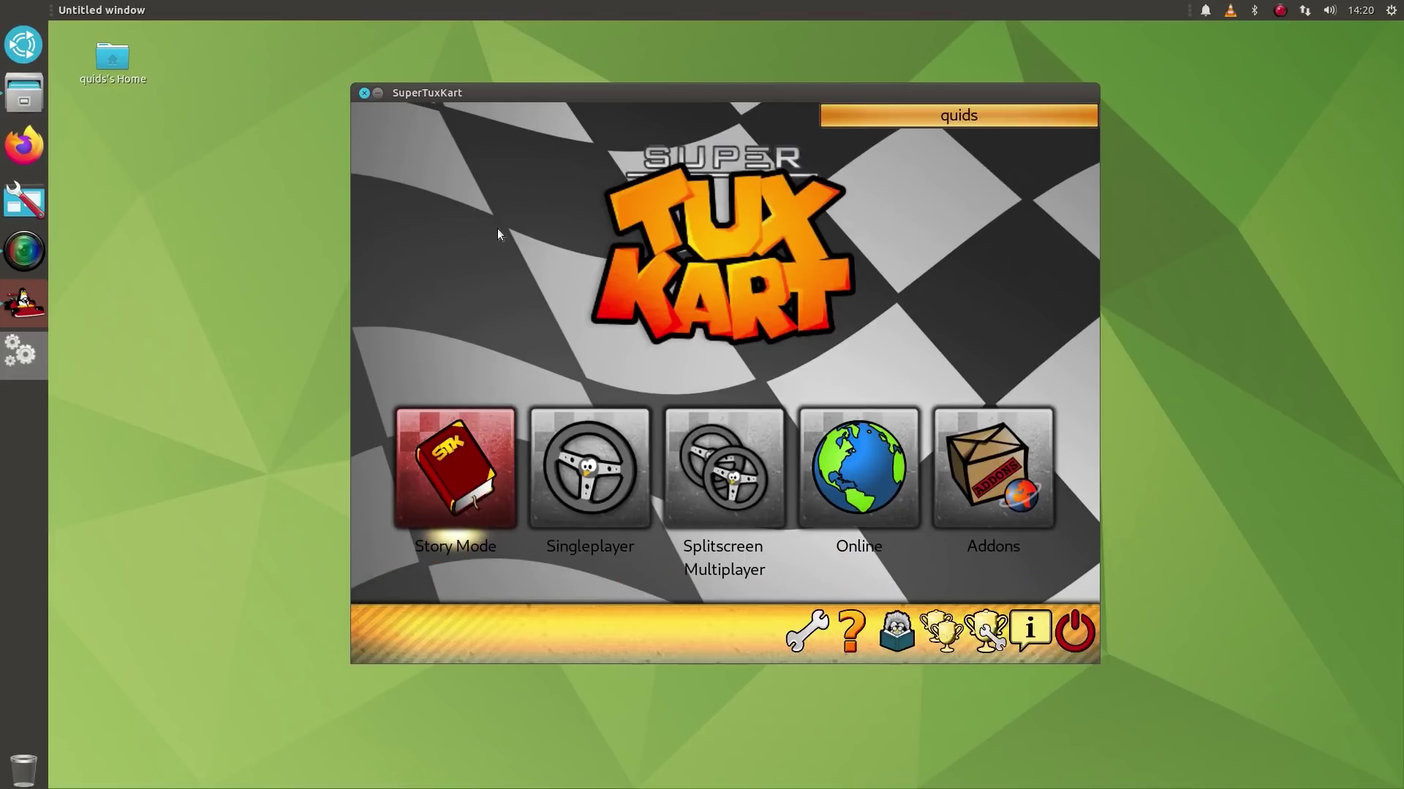
left_click(587, 494)
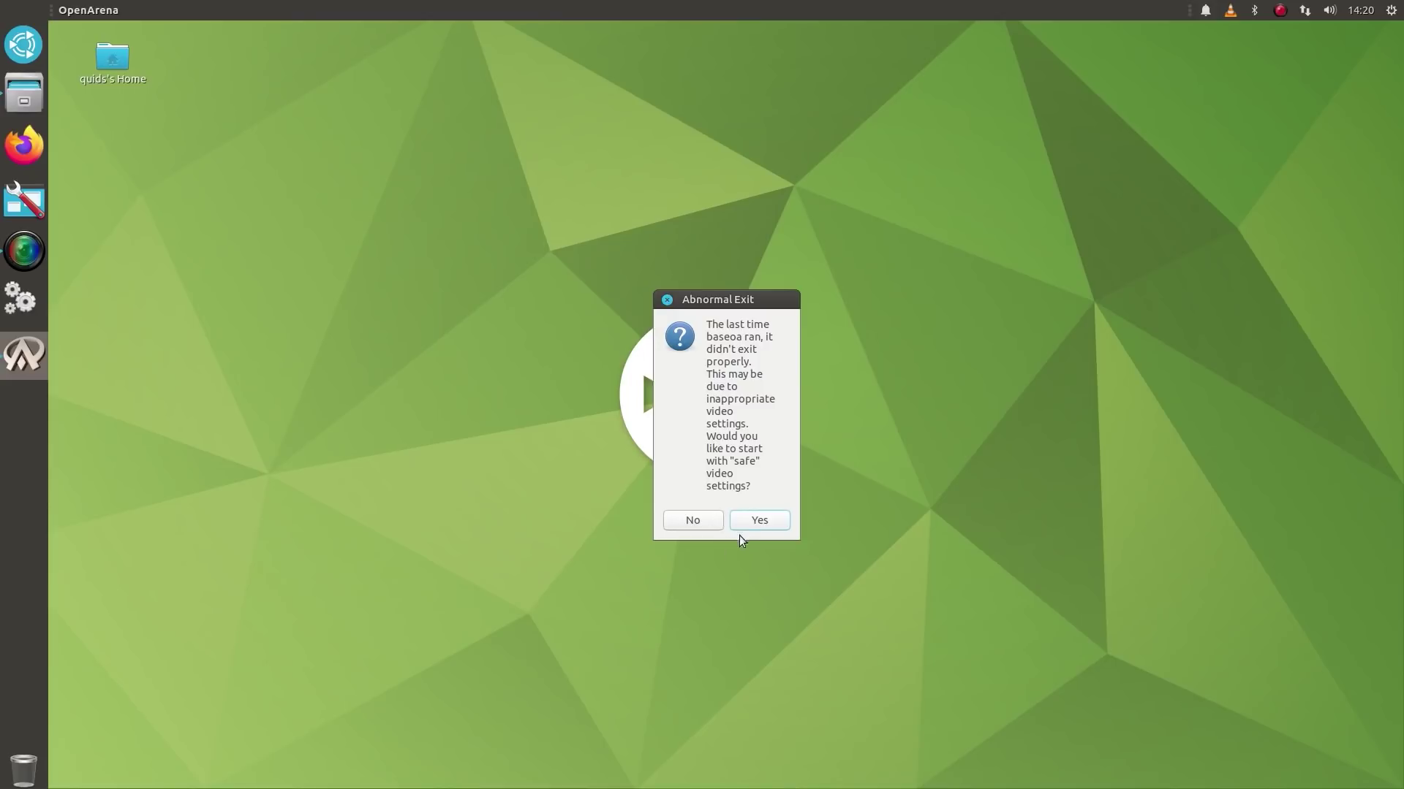
Accept safe video settings and start a single-player OpenArena match on OA_RPG3DM2
left_click(760, 521)
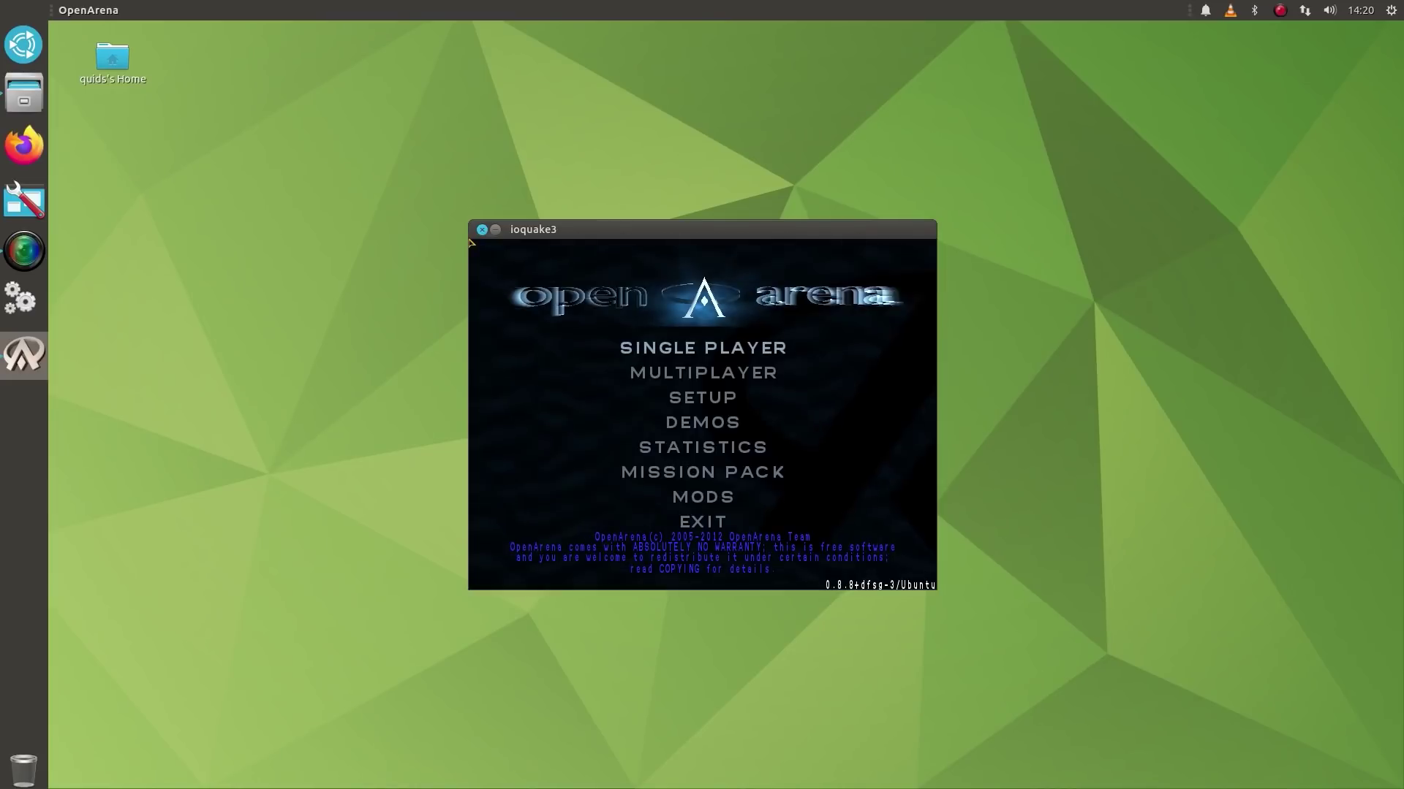
left_click(668, 348)
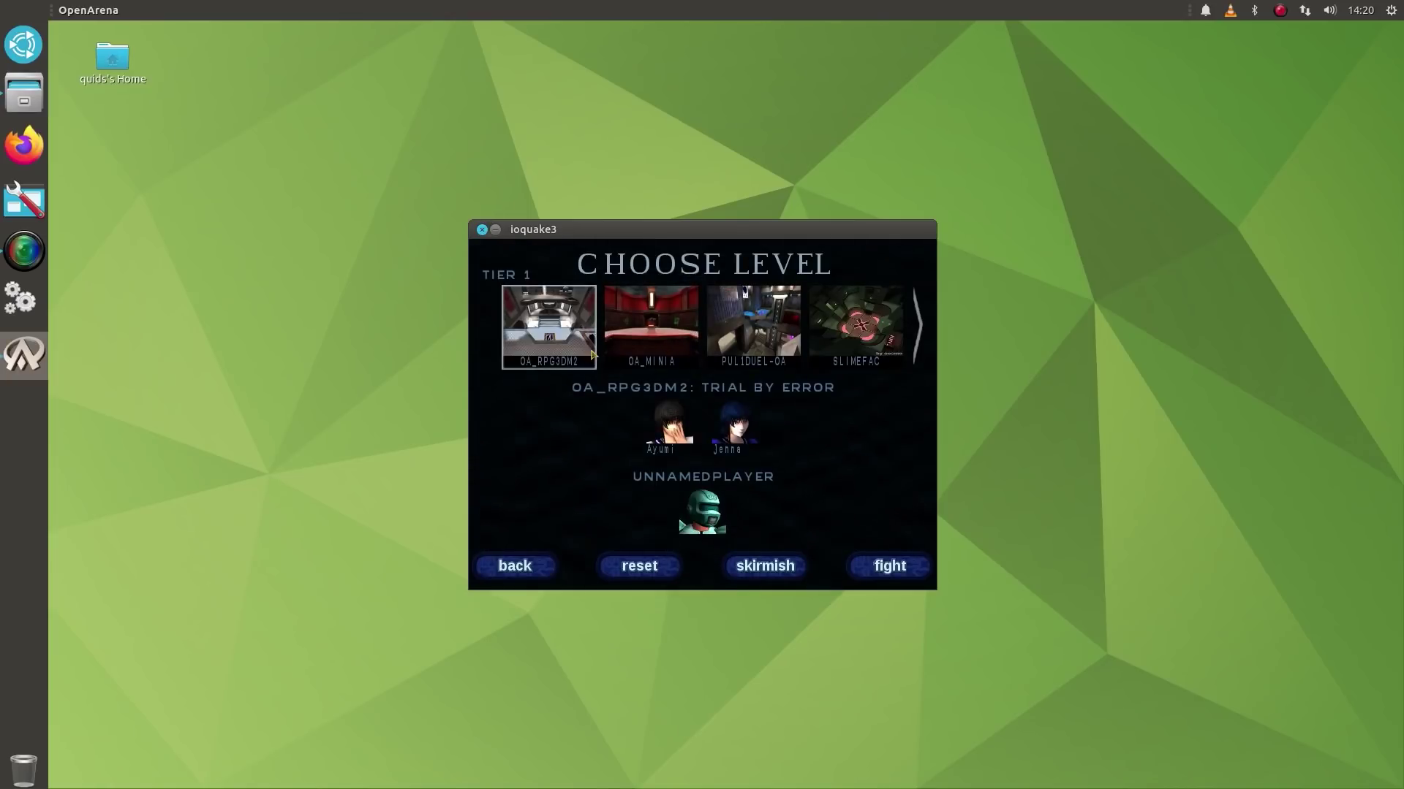
left_click(888, 570)
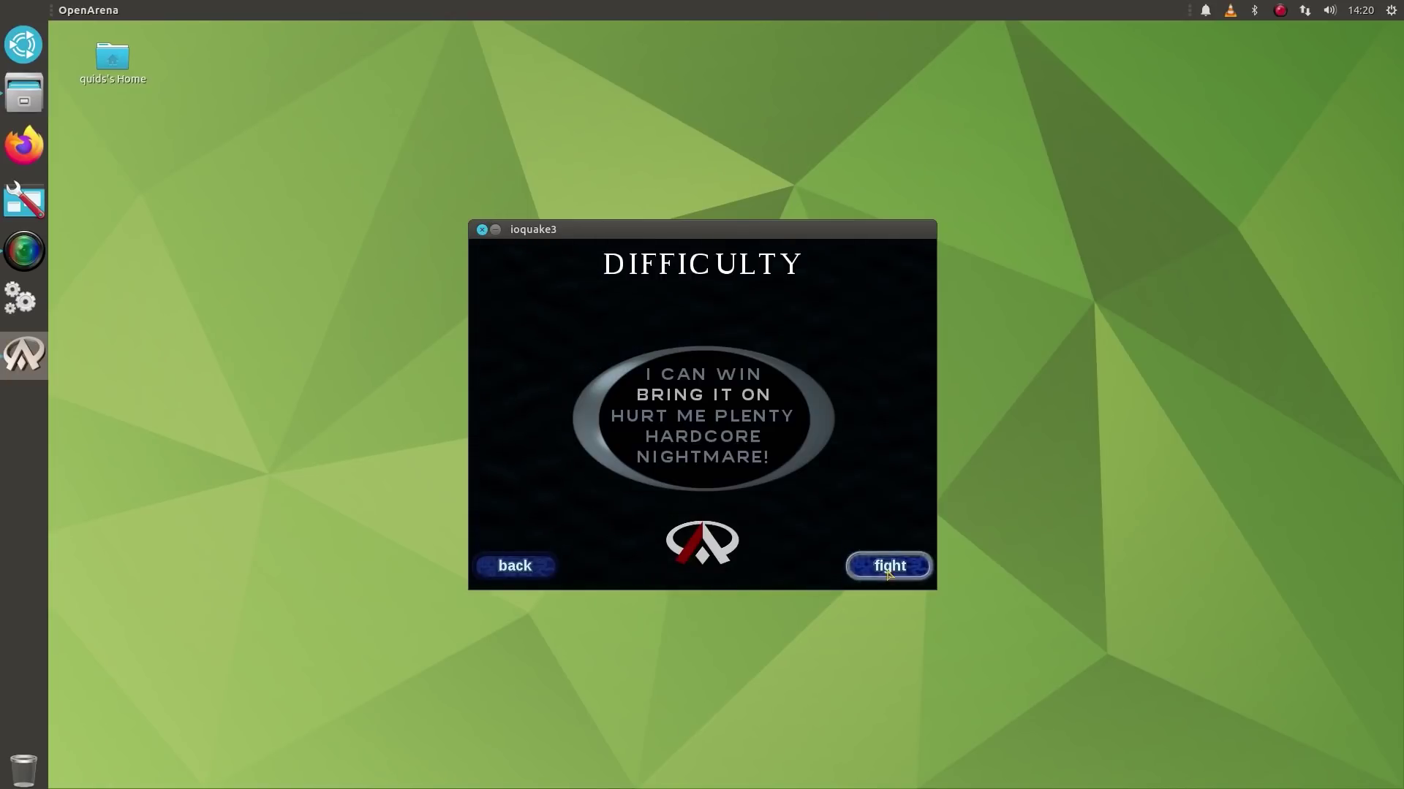
left_click(889, 571)
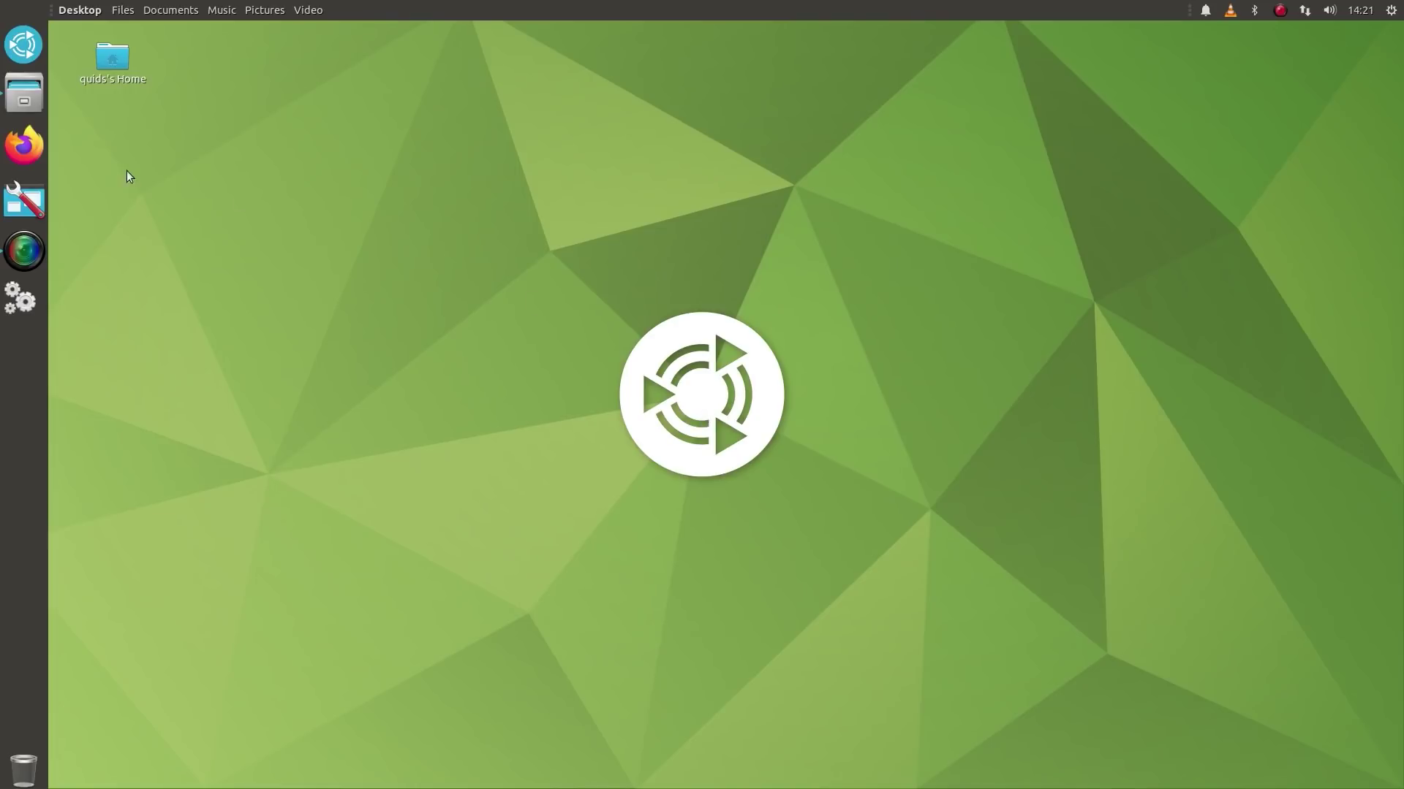
Launch guvcview from the Sound & Video applications, view the webcam feed, then close it
left_click(24, 43)
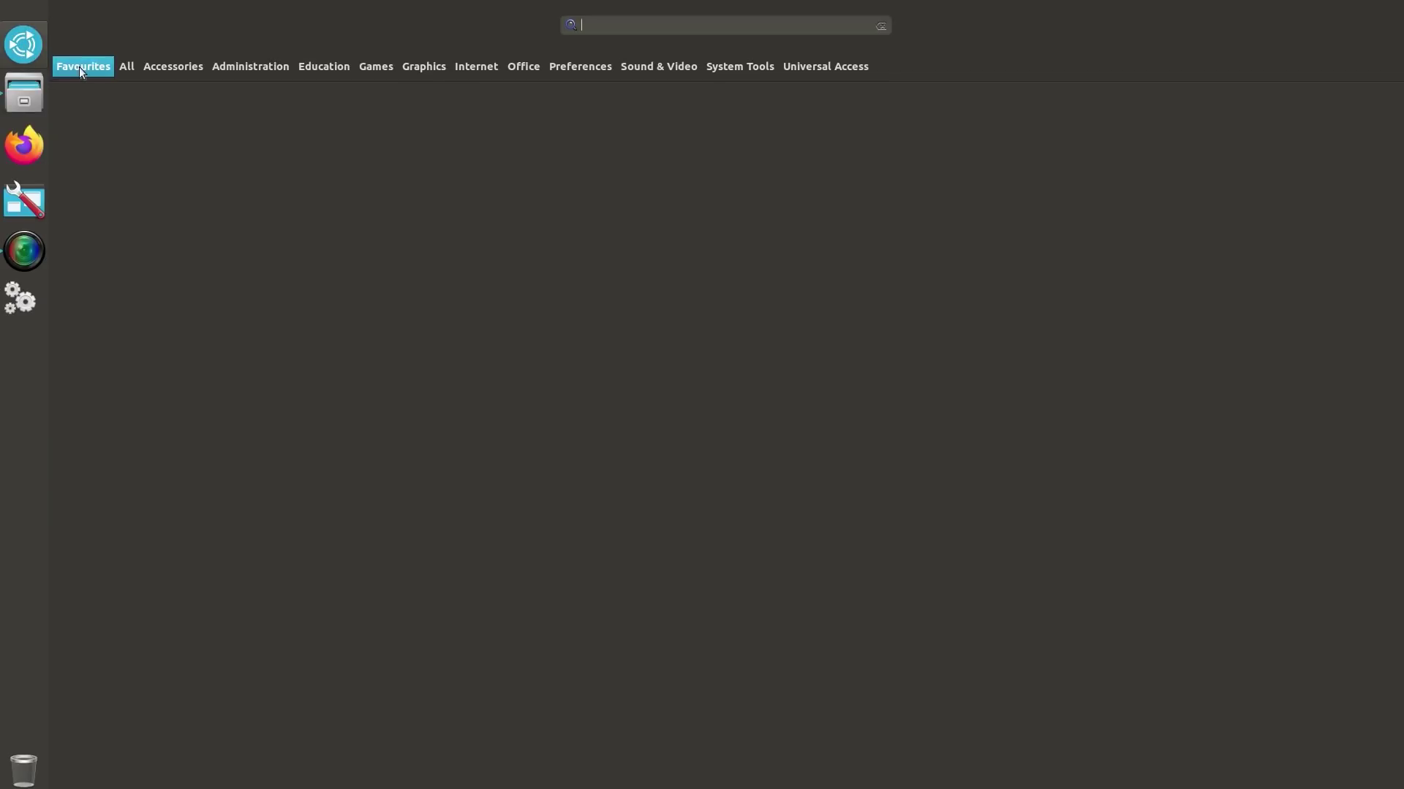
left_click(417, 69)
left_click(658, 66)
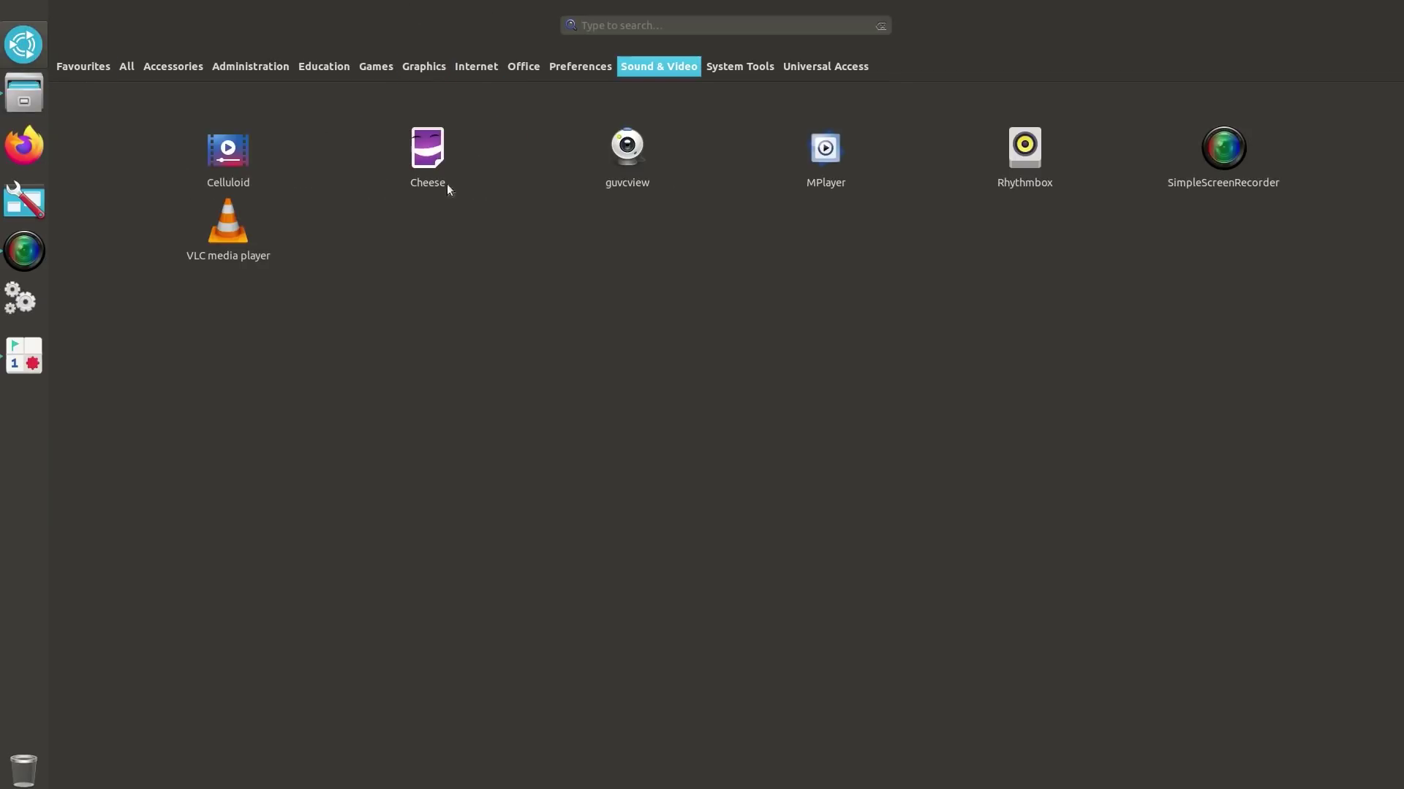
left_click(672, 161)
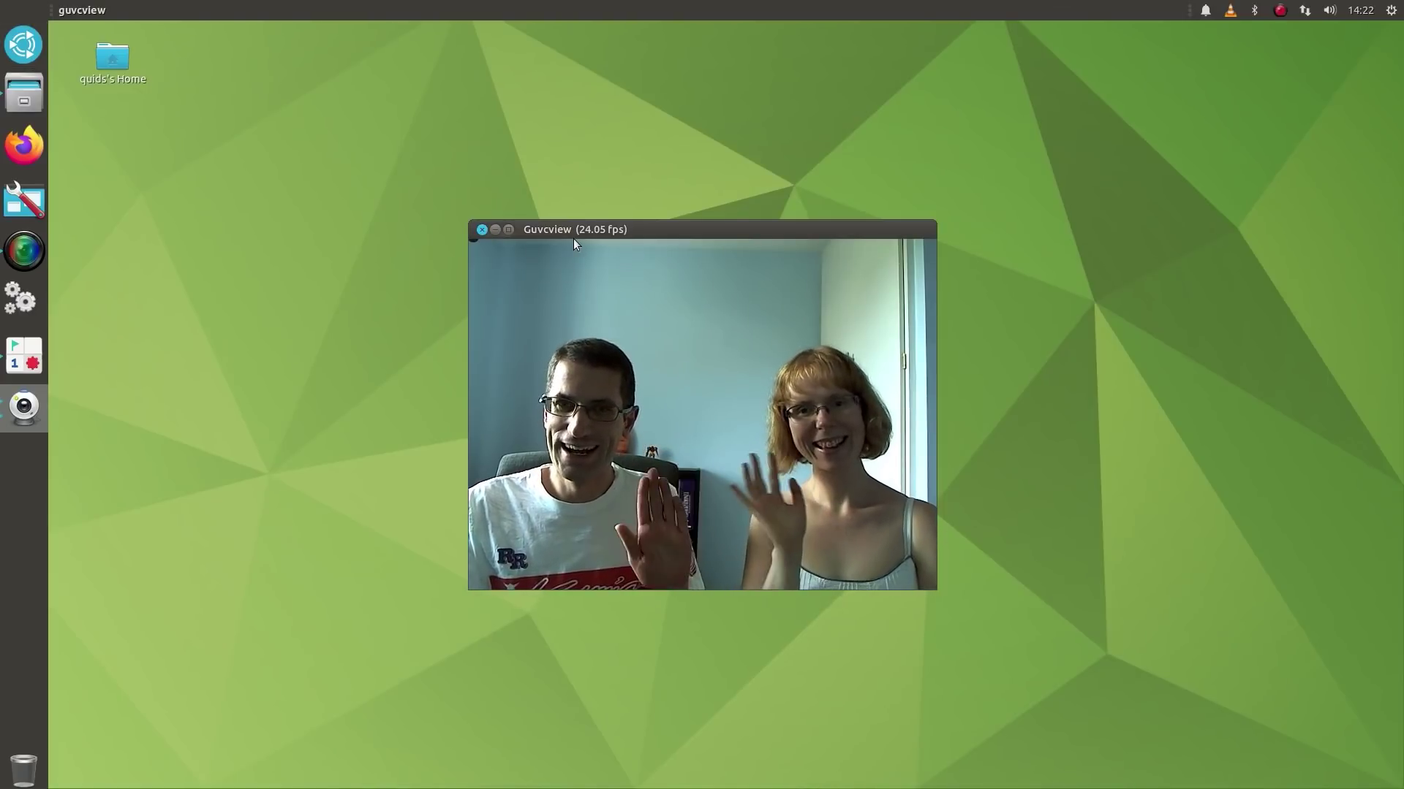
left_click(483, 229)
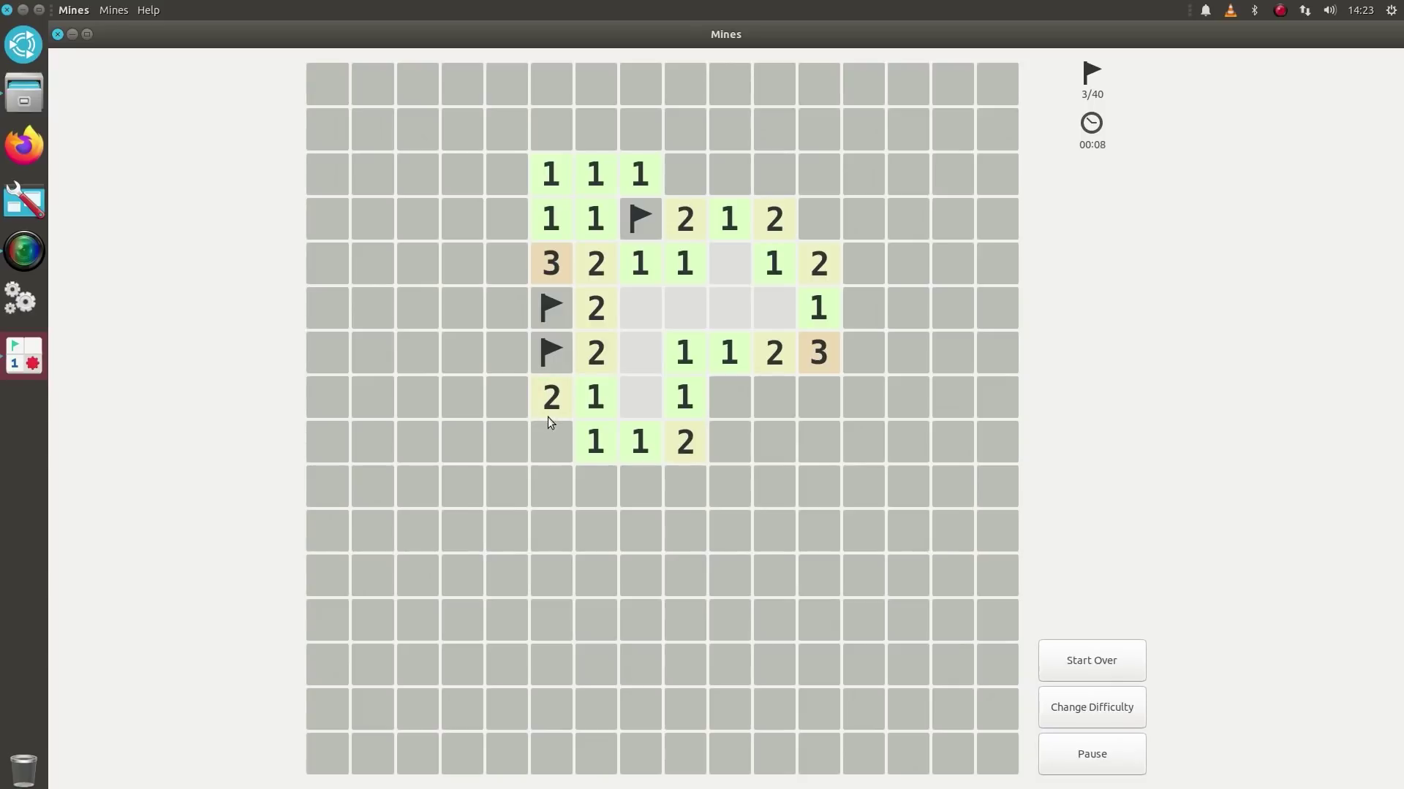
Uncover safe cells to open up the left columns and upper left of the minefield
left_click(550, 436)
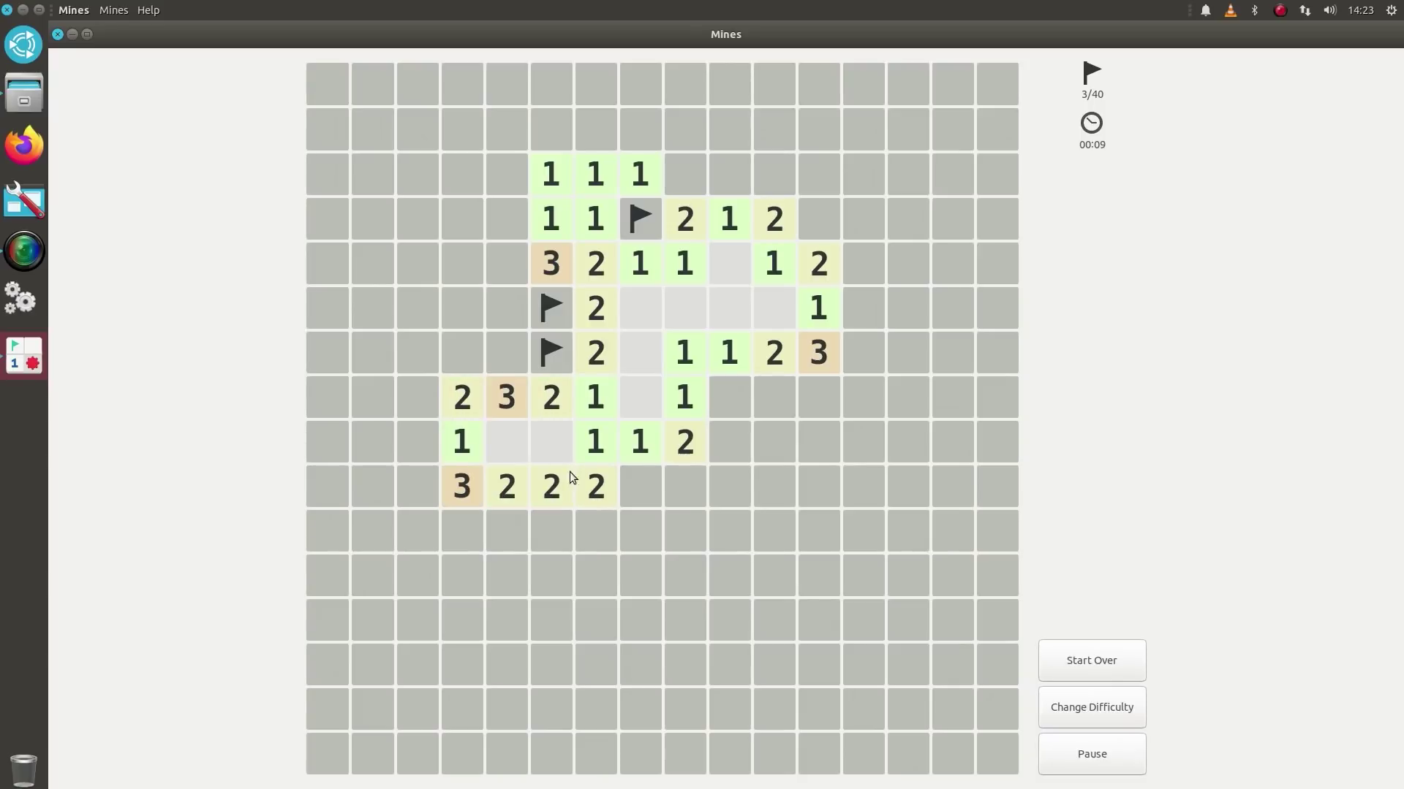
right_click(456, 366)
left_click(436, 366)
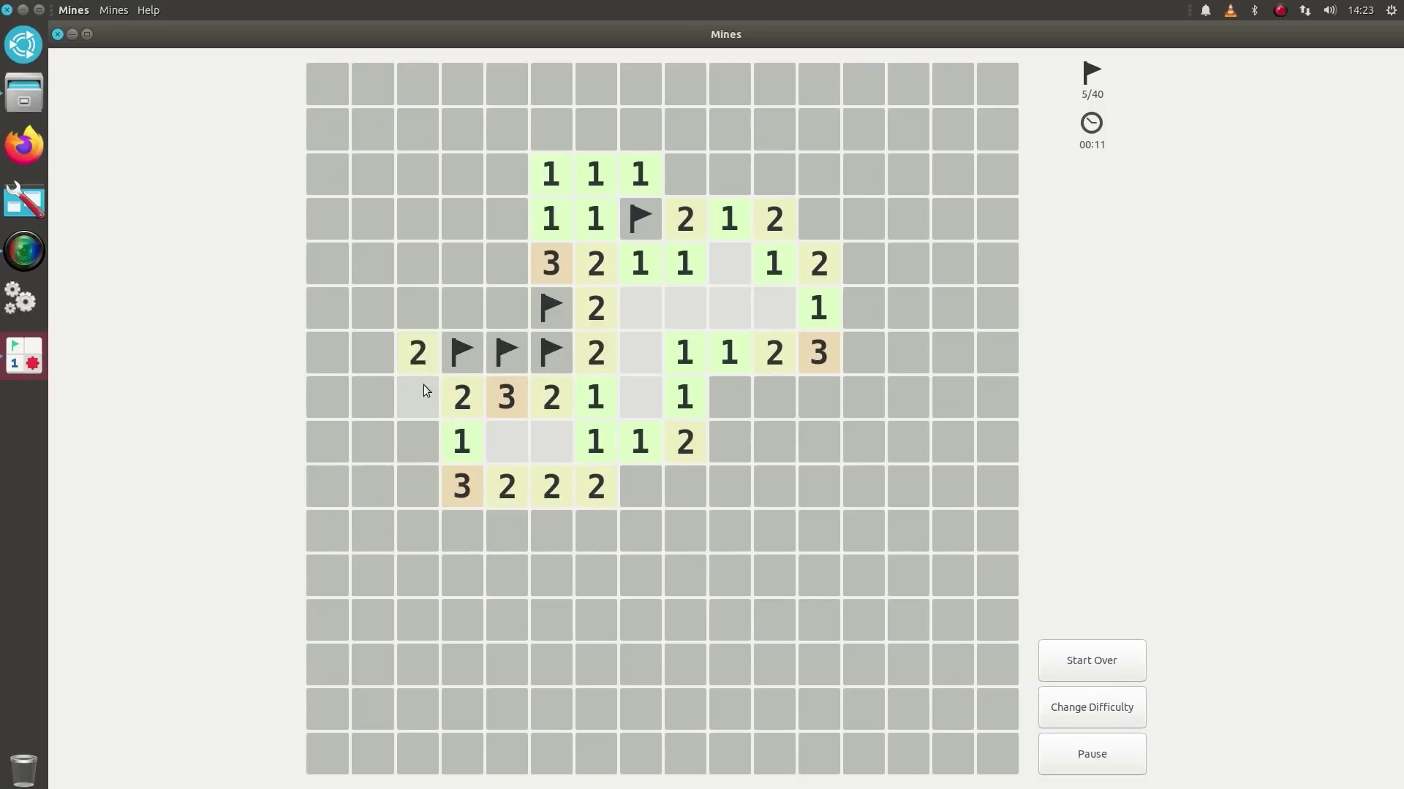
left_click(386, 441)
left_click(384, 391)
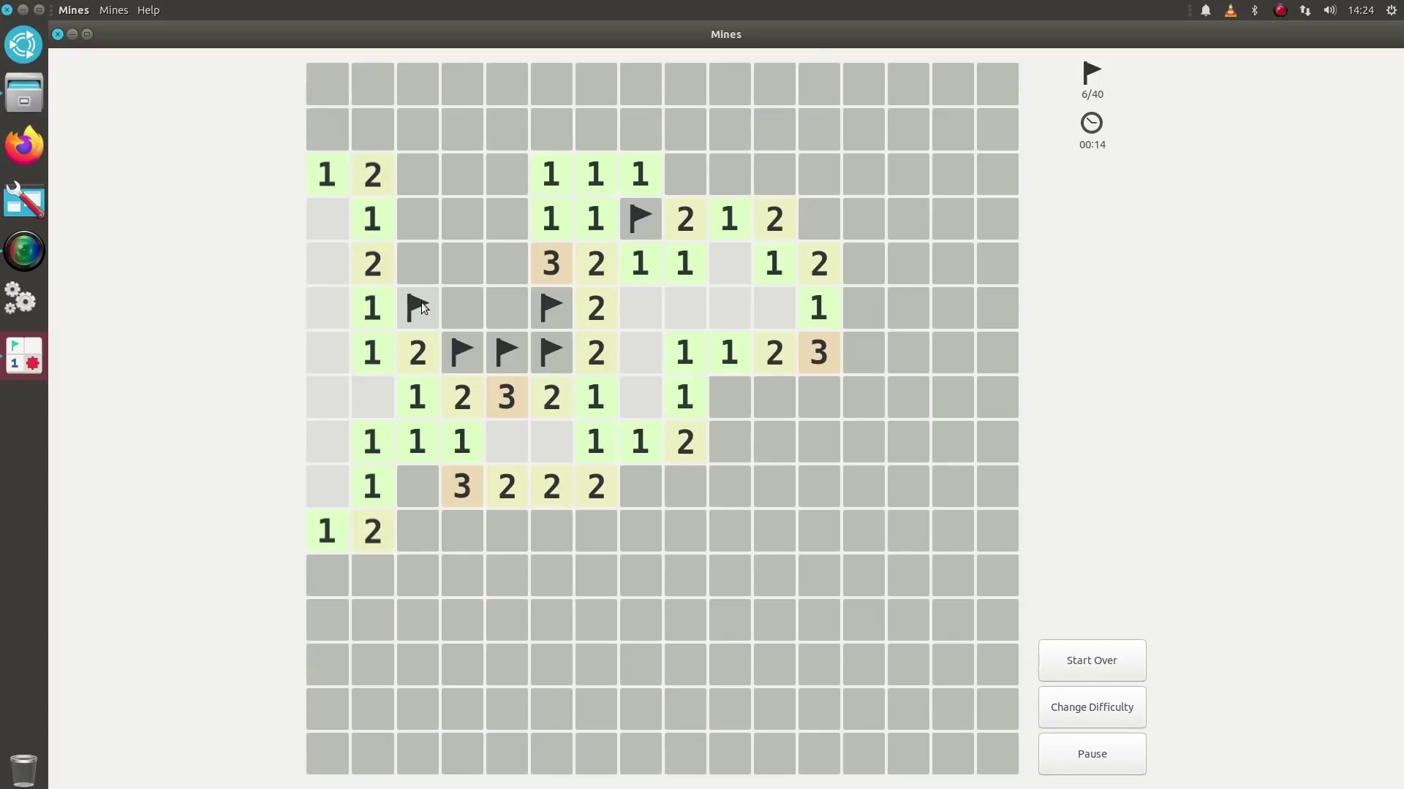
left_click(448, 230)
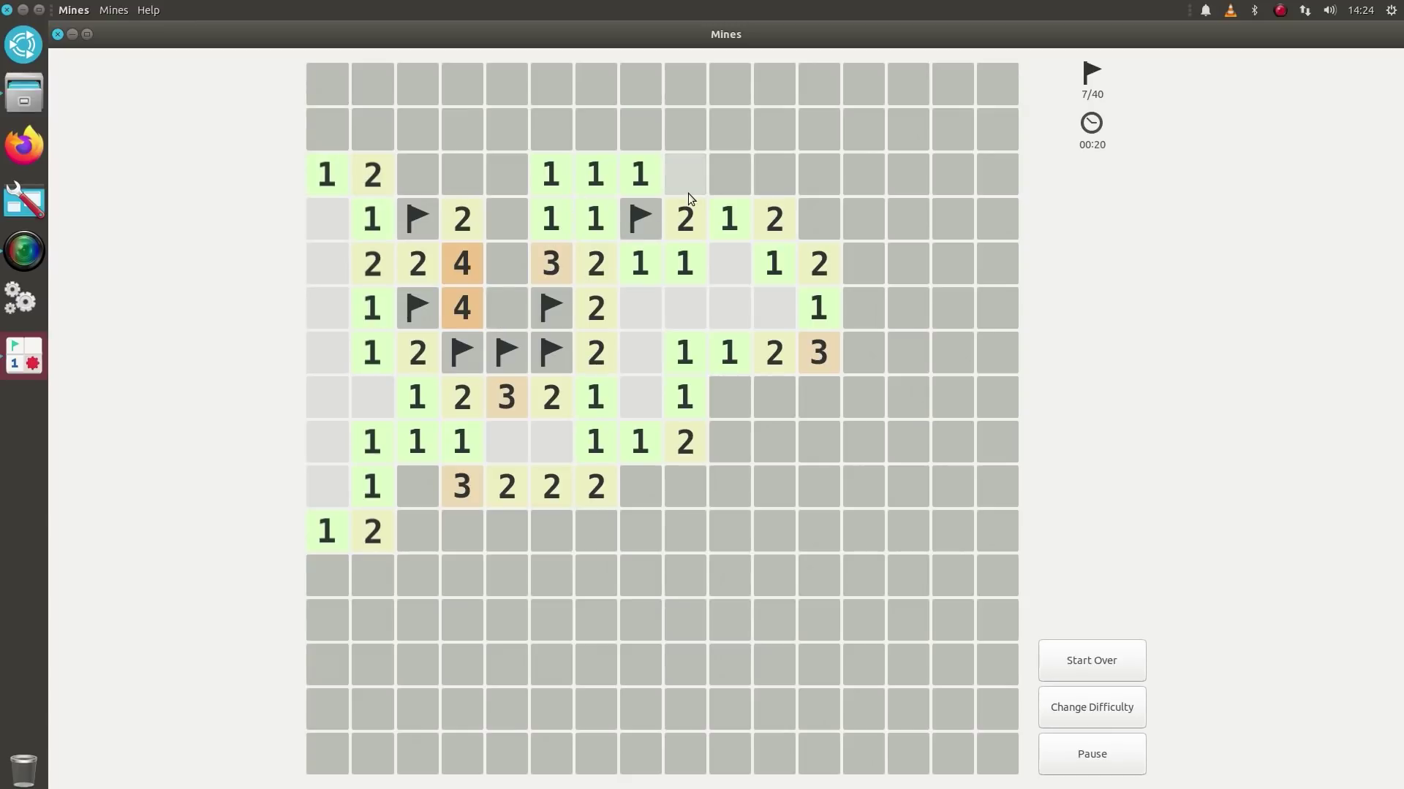
Flag the mines around the right-hand cluster and reveal the safe cells between them
right_click(814, 226)
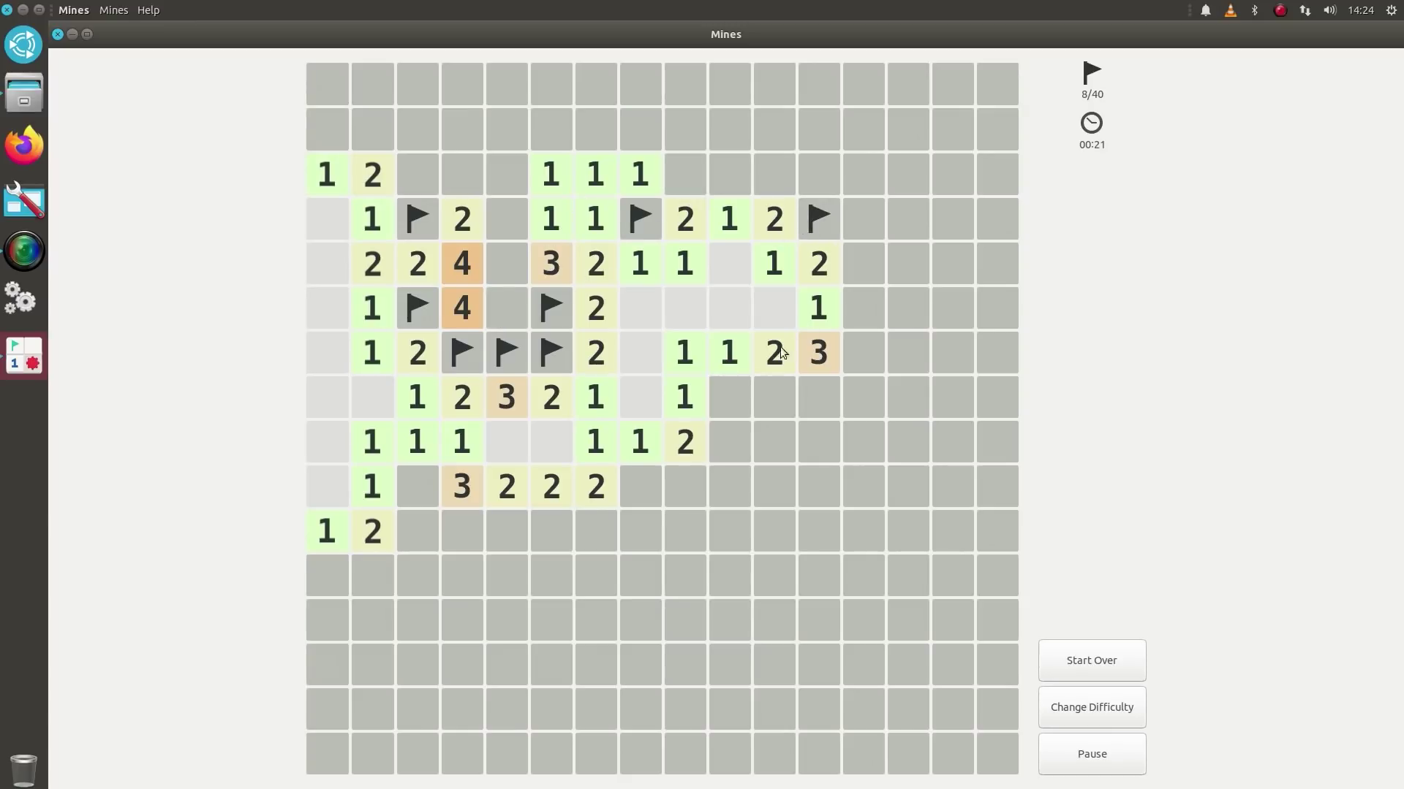
right_click(731, 395)
left_click(780, 396)
right_click(818, 397)
left_click(810, 445)
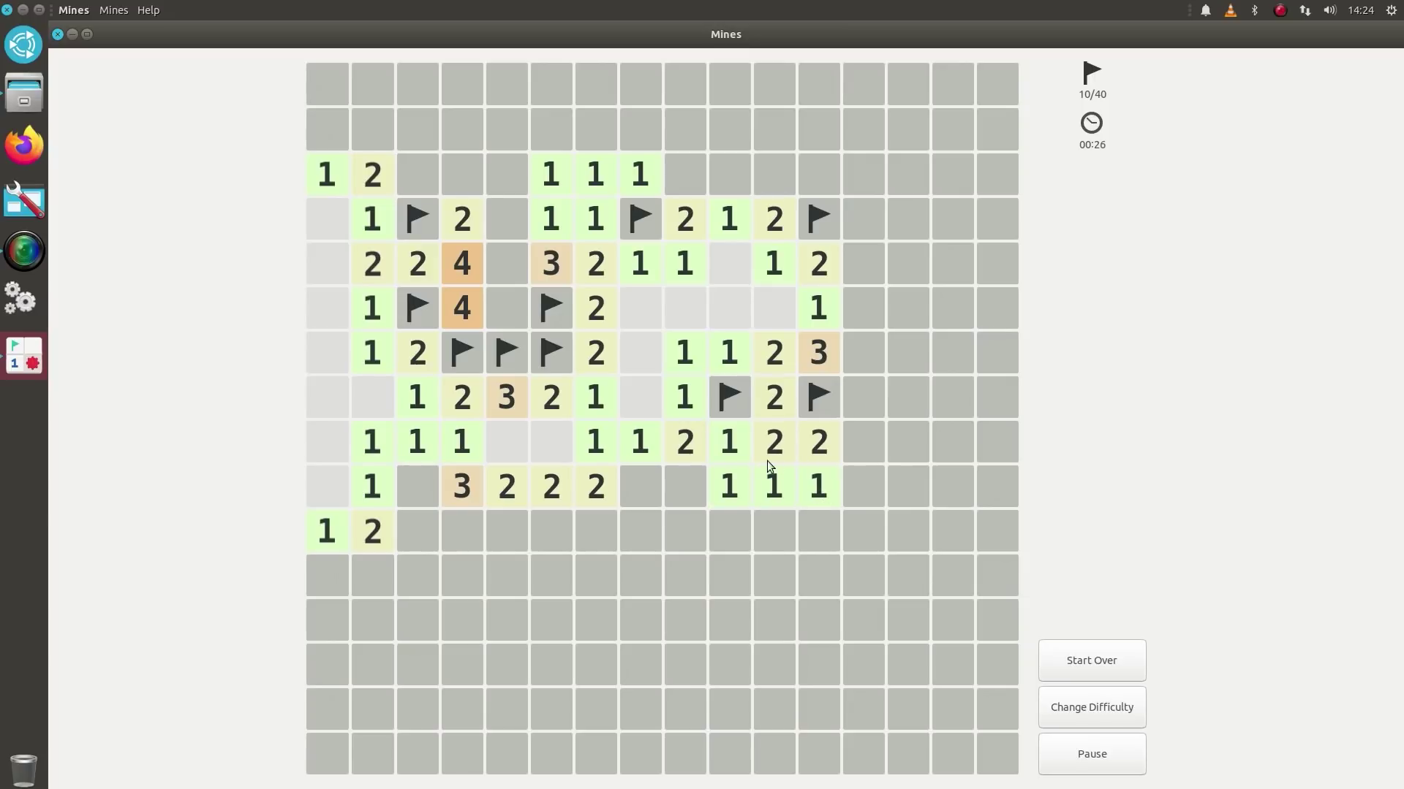
Flag mines along the lower rows and left edge, uncovering the safe cells beside them
right_click(656, 484)
right_click(433, 481)
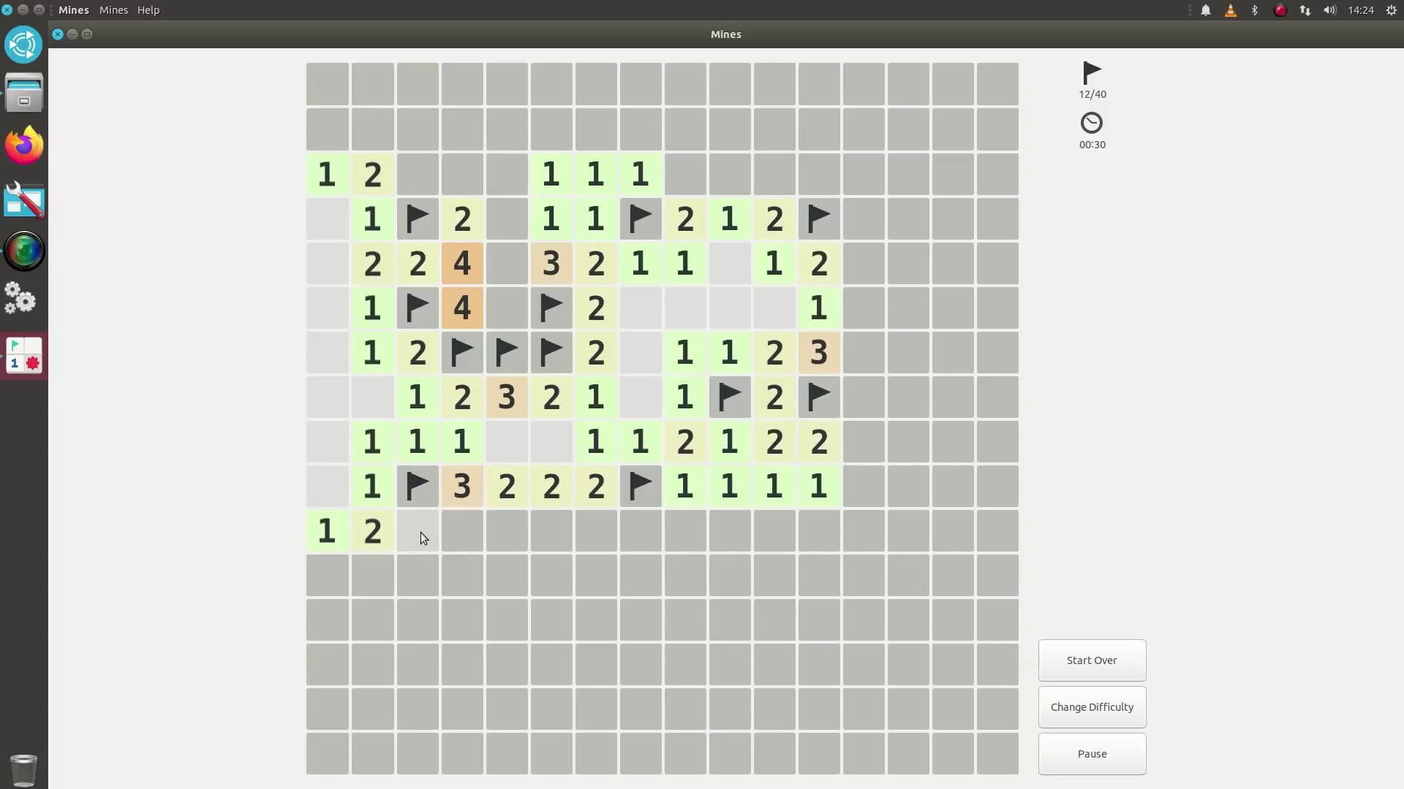
left_click(399, 581)
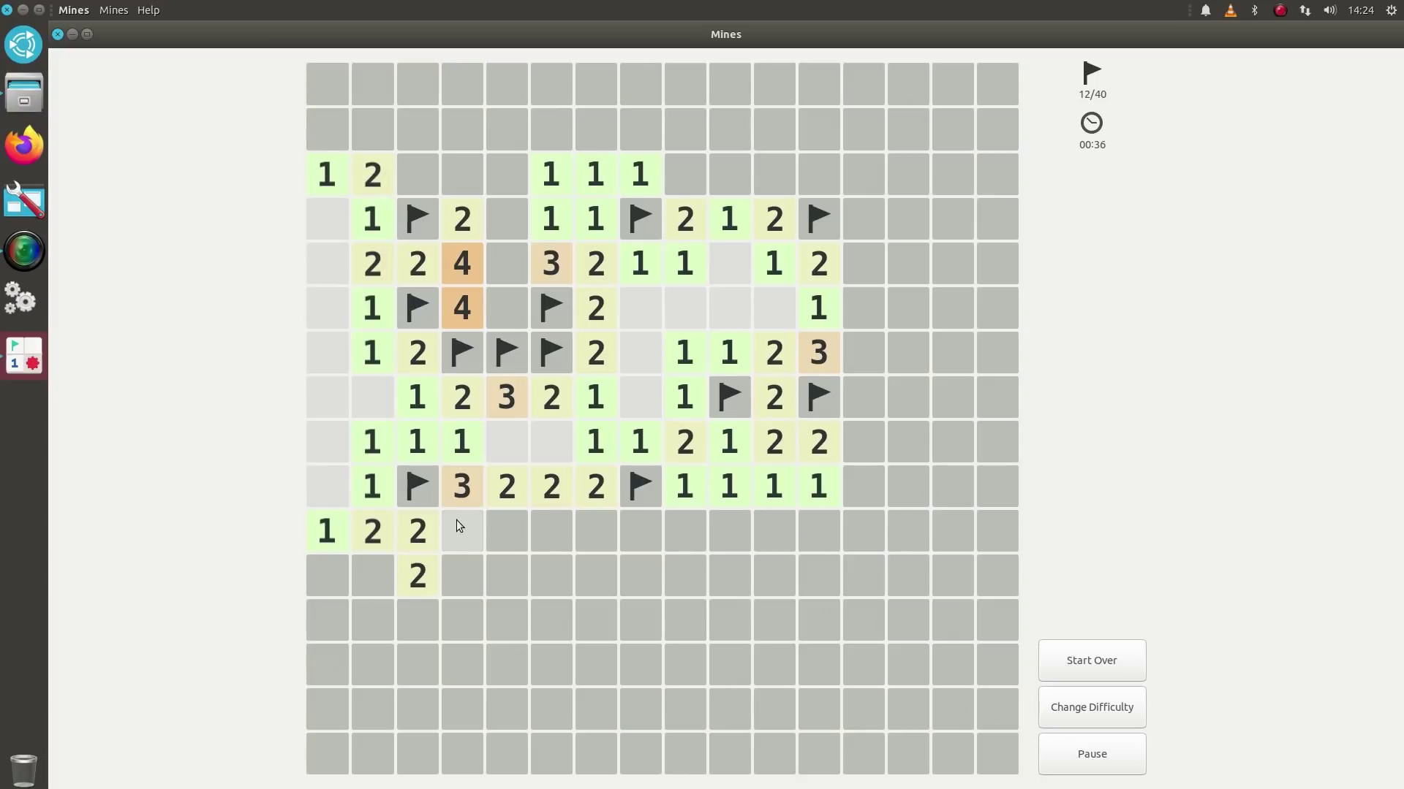
right_click(458, 525)
right_click(499, 531)
left_click(362, 582)
right_click(340, 577)
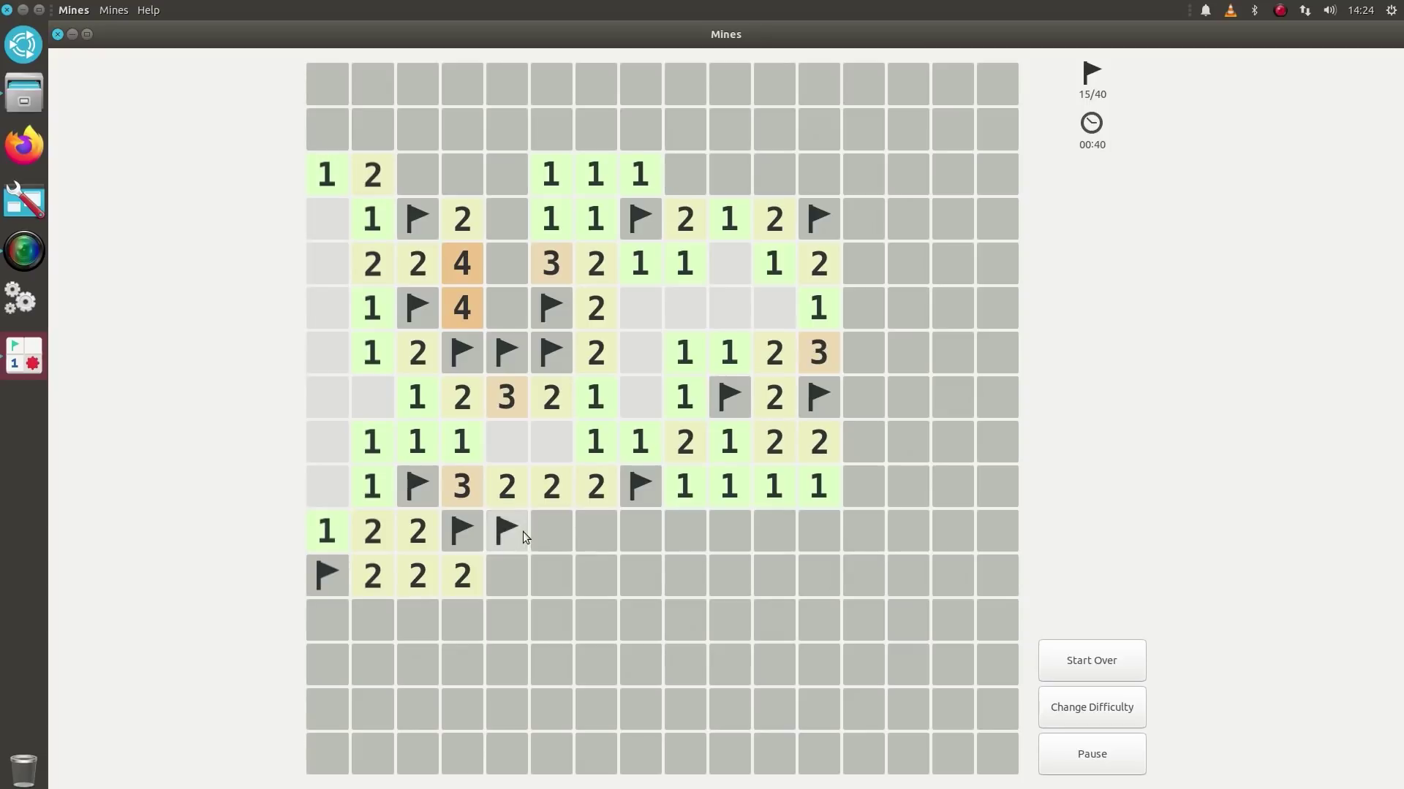
Open the large empty lower region and flag mines there, in the bottom row and right side
left_click(555, 515)
right_click(594, 530)
left_click(624, 534)
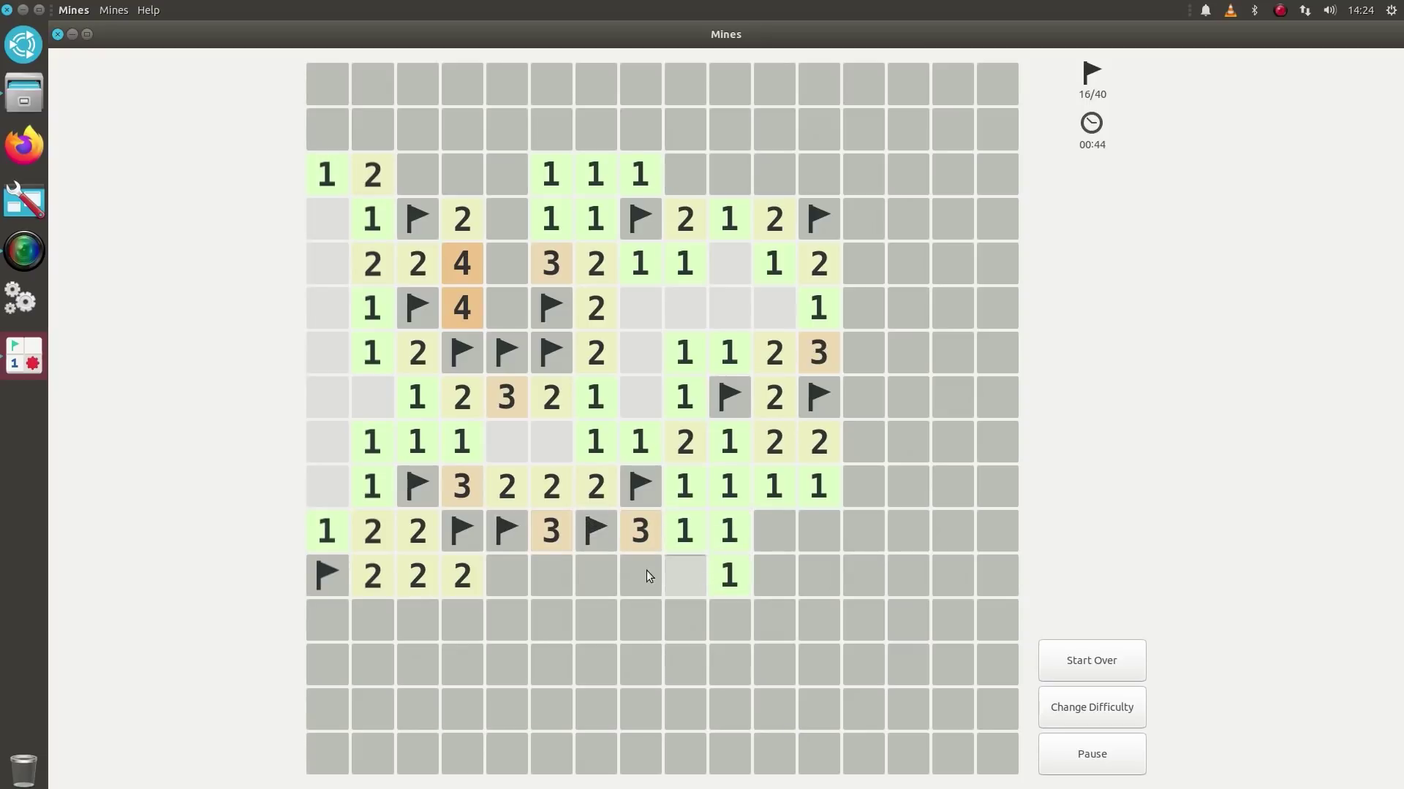
left_click(646, 572)
right_click(607, 573)
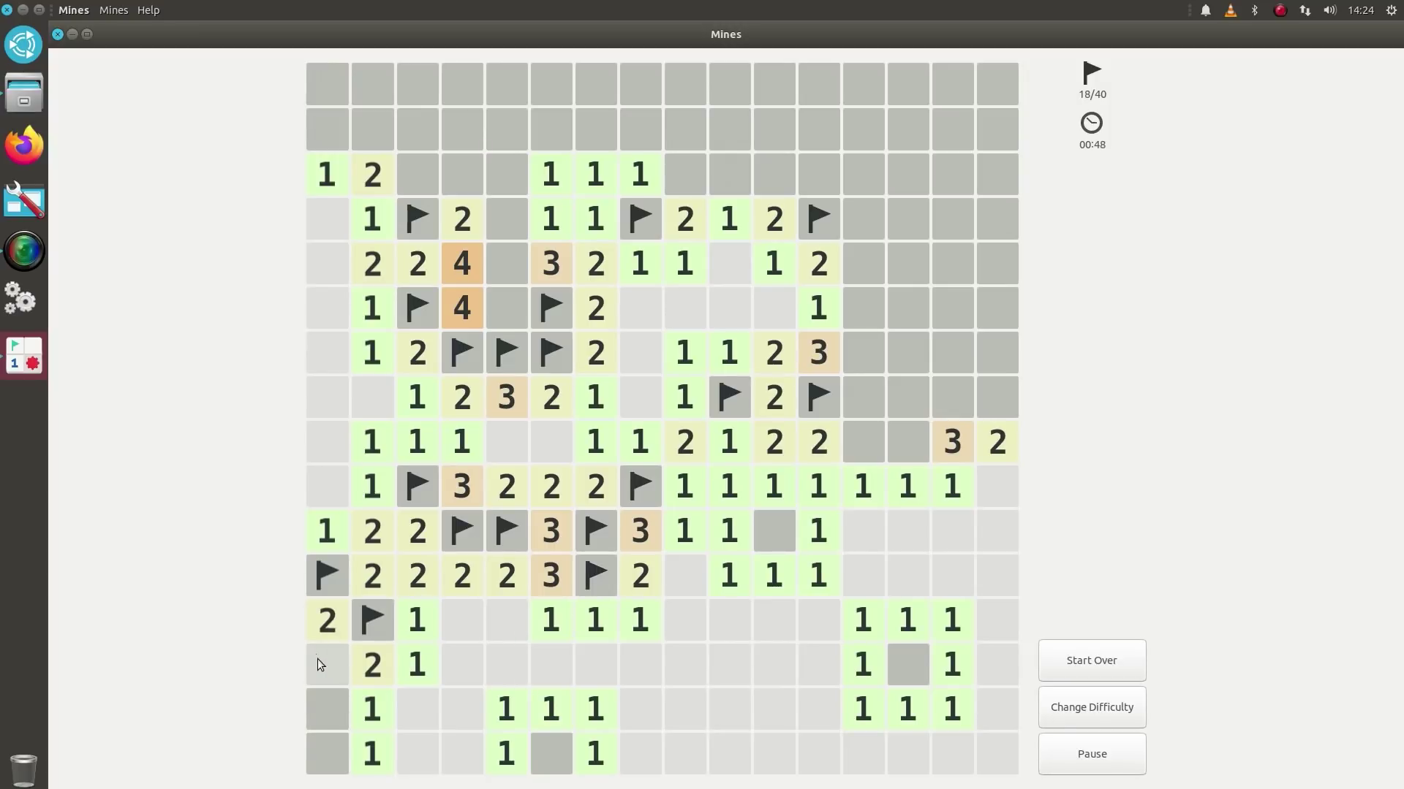
right_click(560, 761)
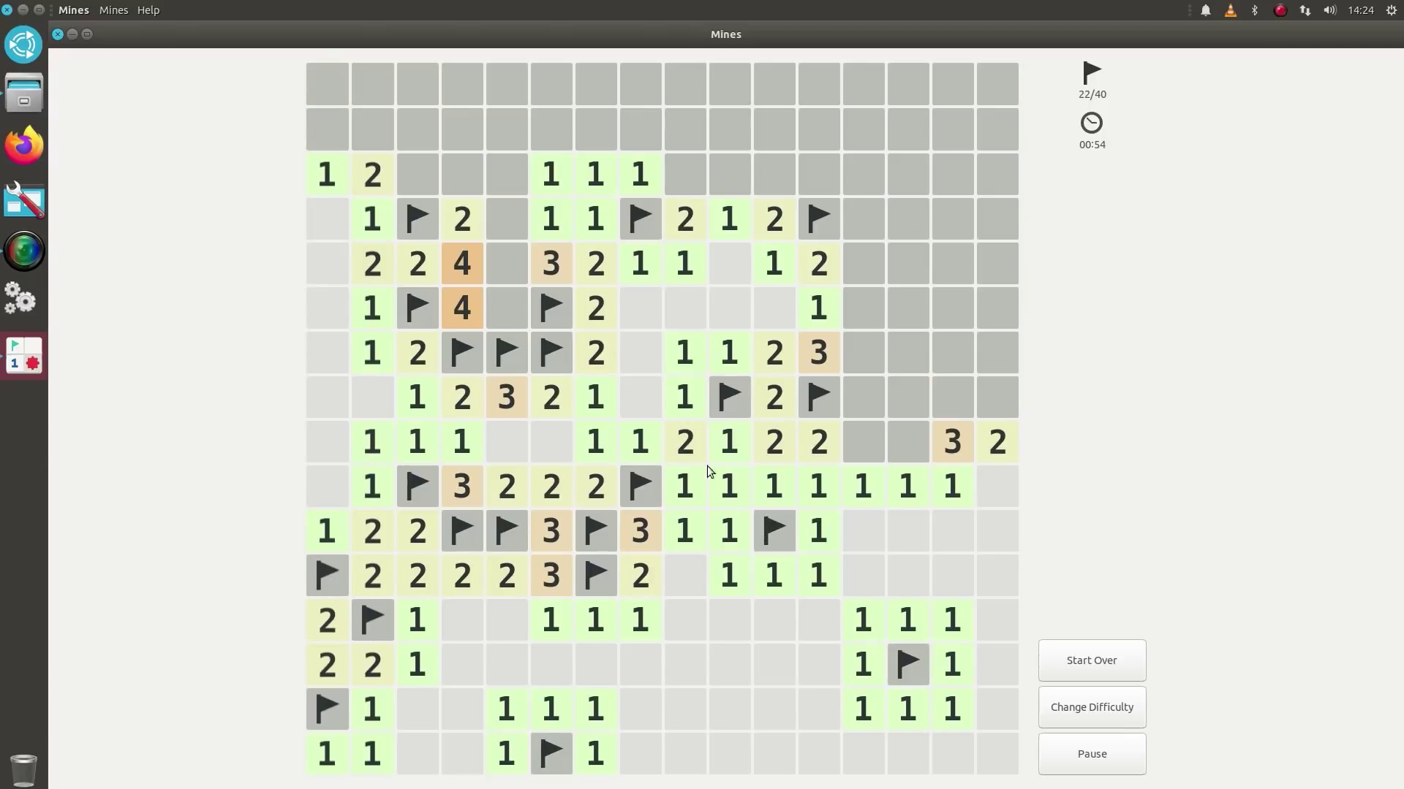
right_click(918, 437)
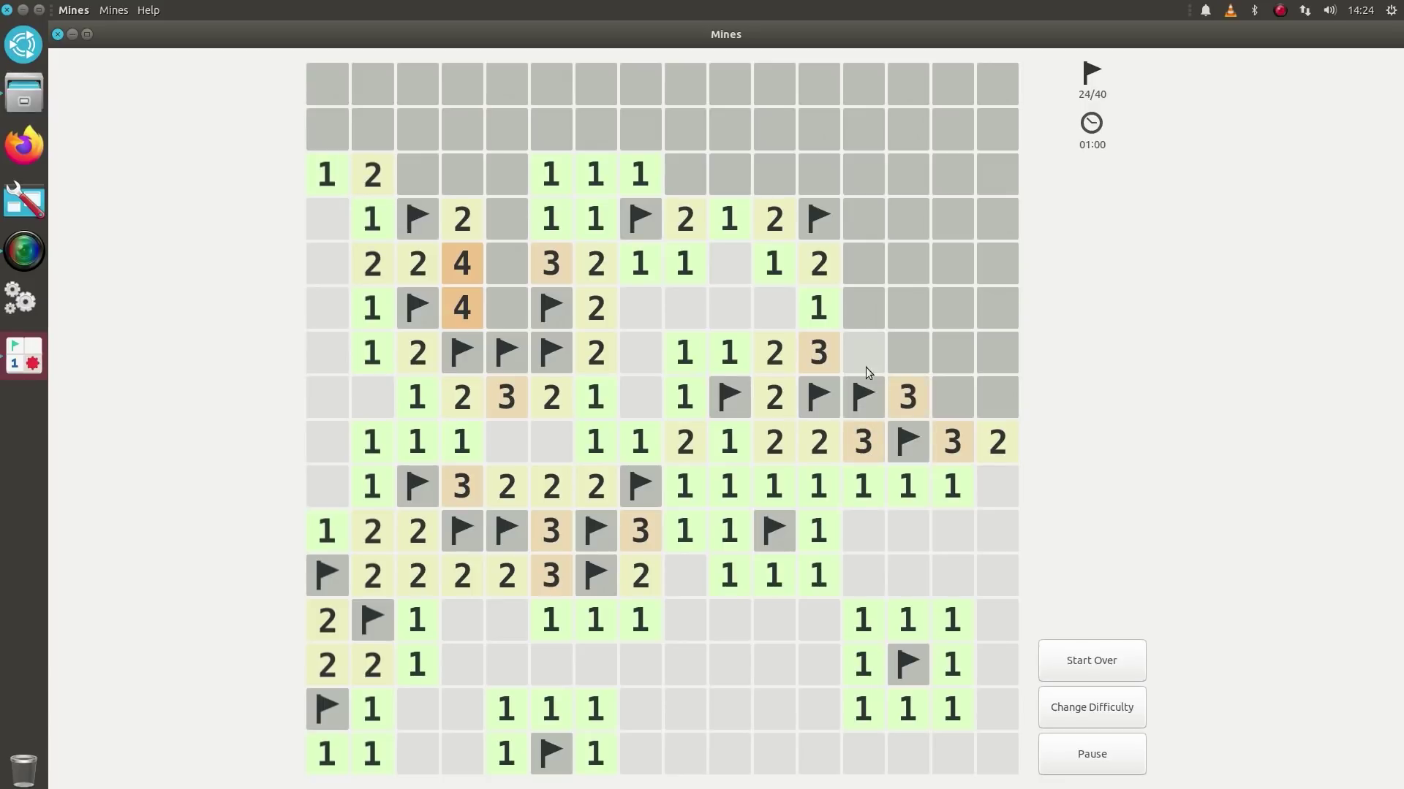
Flag the right-edge mines and uncover the upper right area of the field
right_click(966, 406)
right_click(994, 404)
left_click(951, 357)
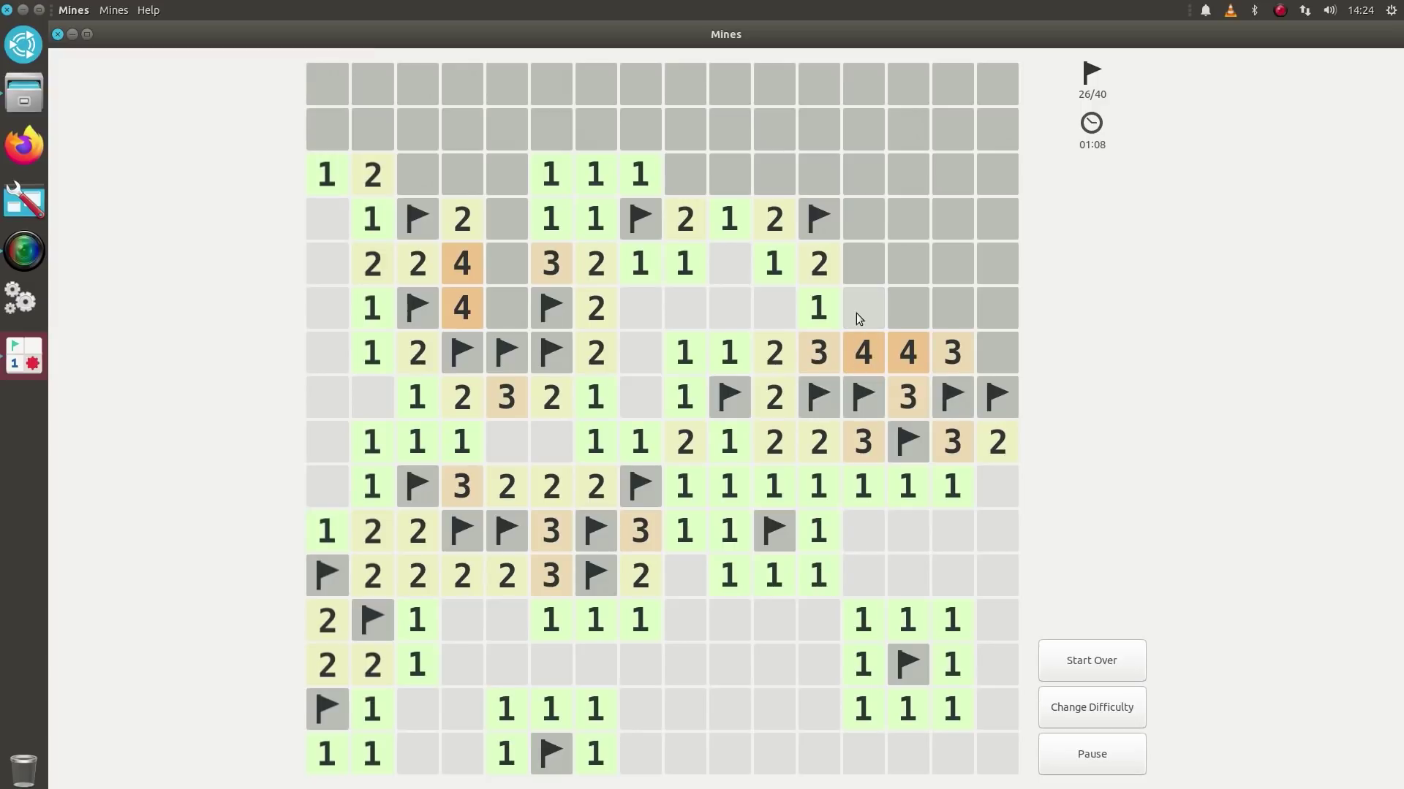
right_click(900, 315)
left_click(955, 313)
left_click(991, 313)
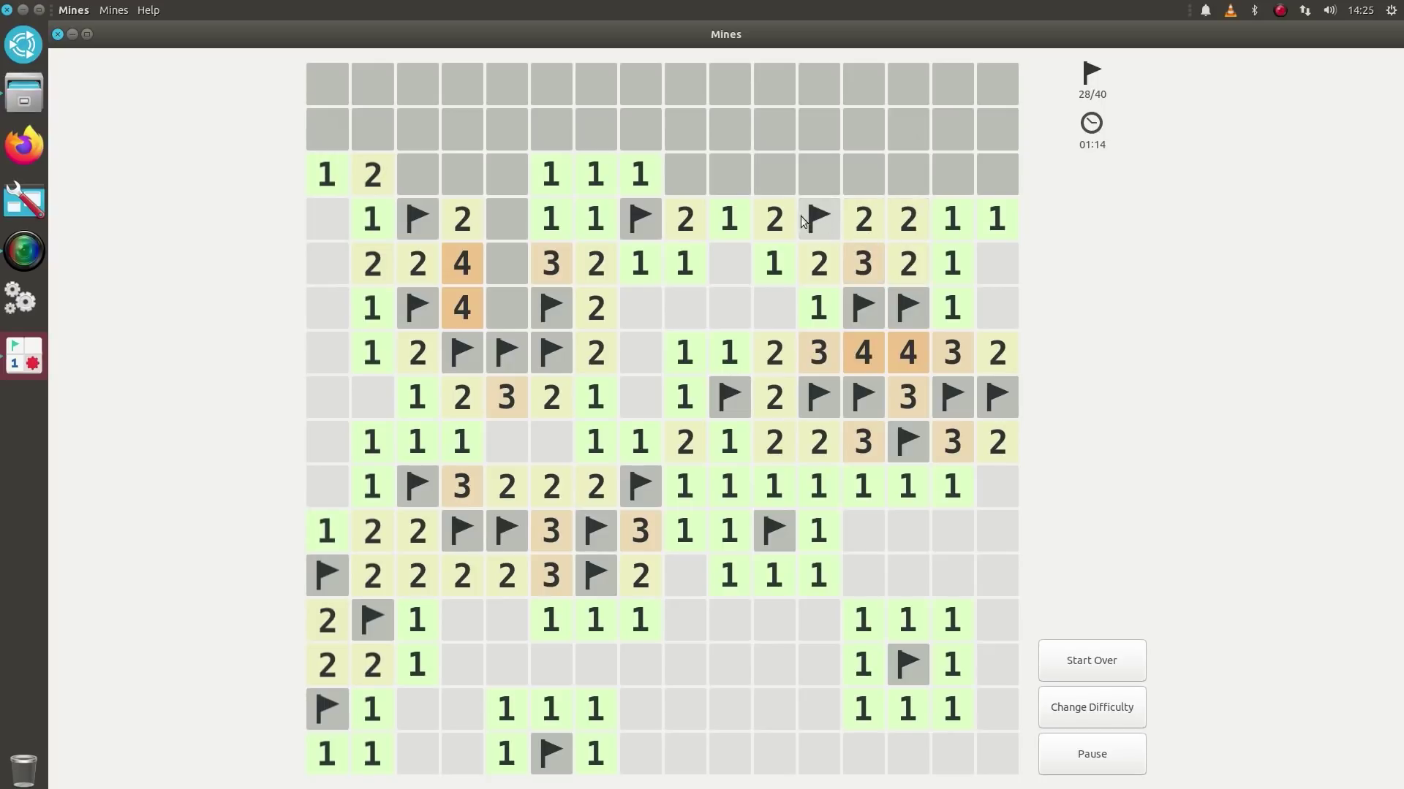
Clear the top area, flagging mines in the upper middle, top-left corner and near the top
left_click(636, 130)
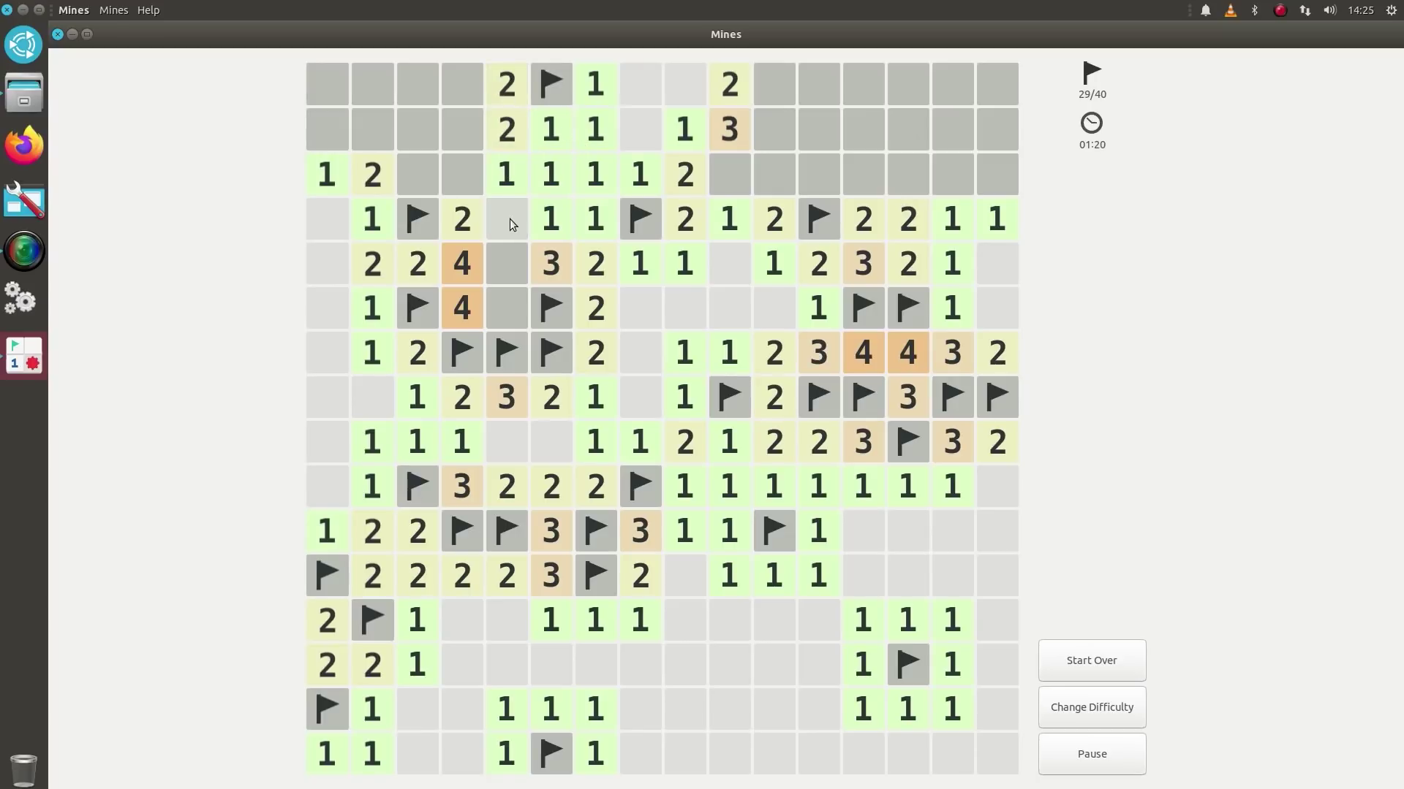
right_click(508, 306)
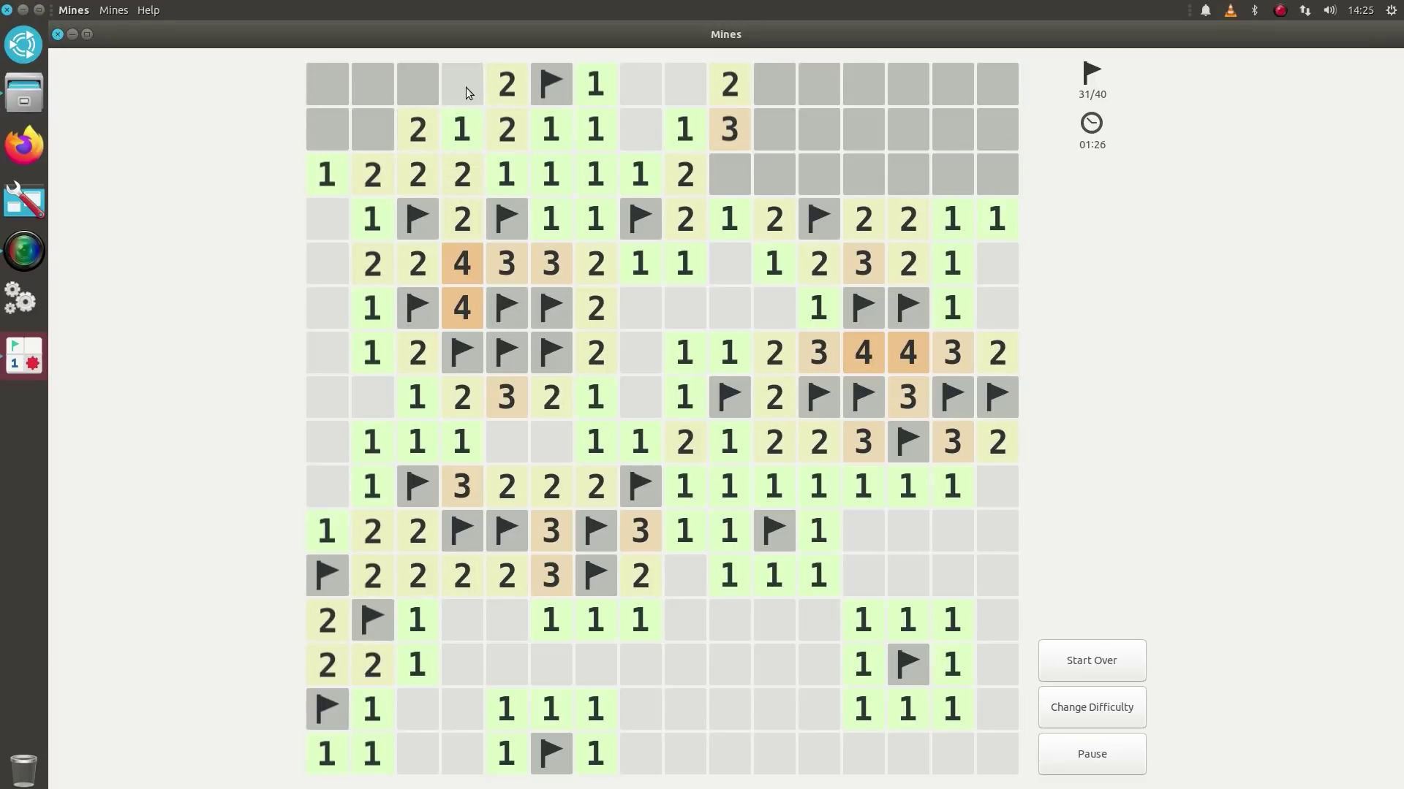
right_click(389, 134)
left_click(375, 76)
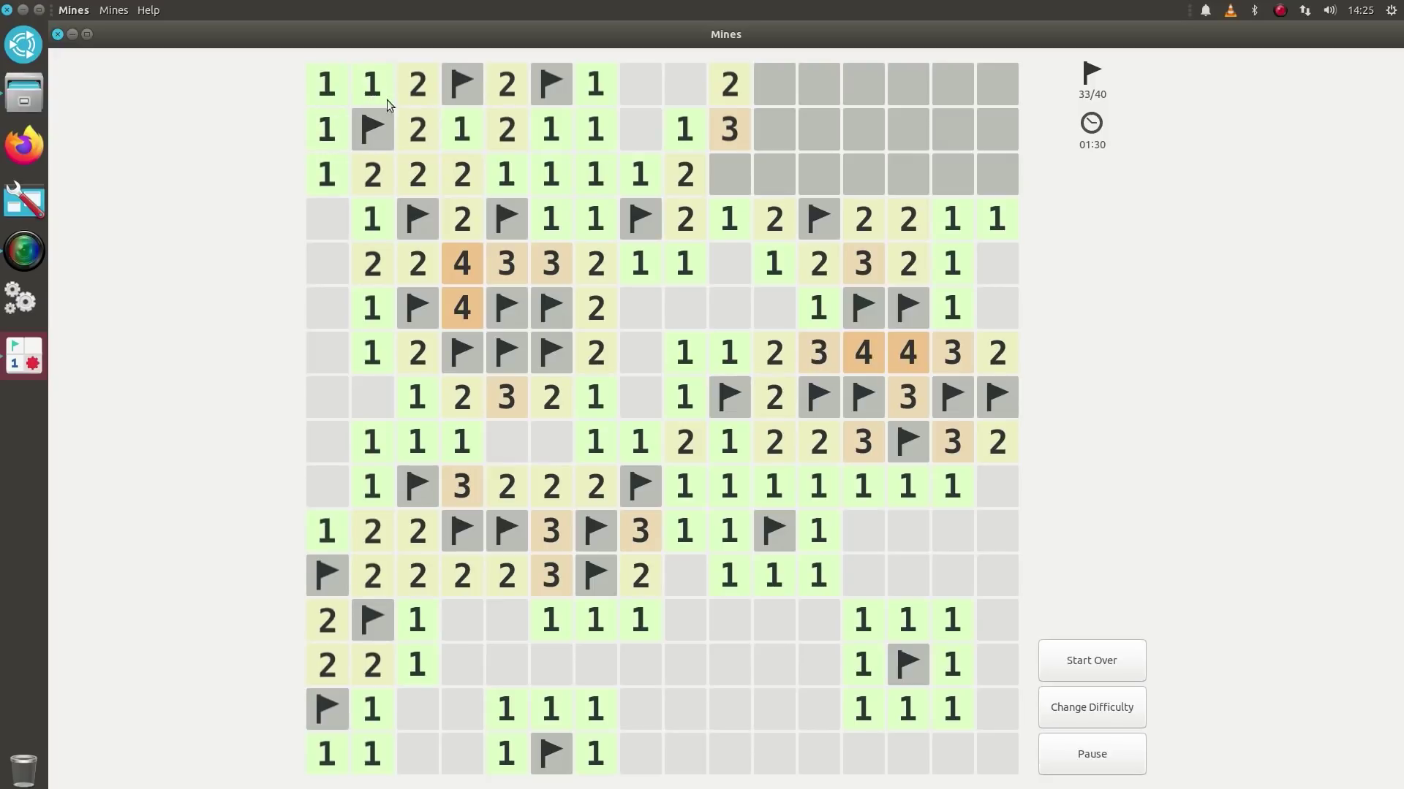
right_click(731, 169)
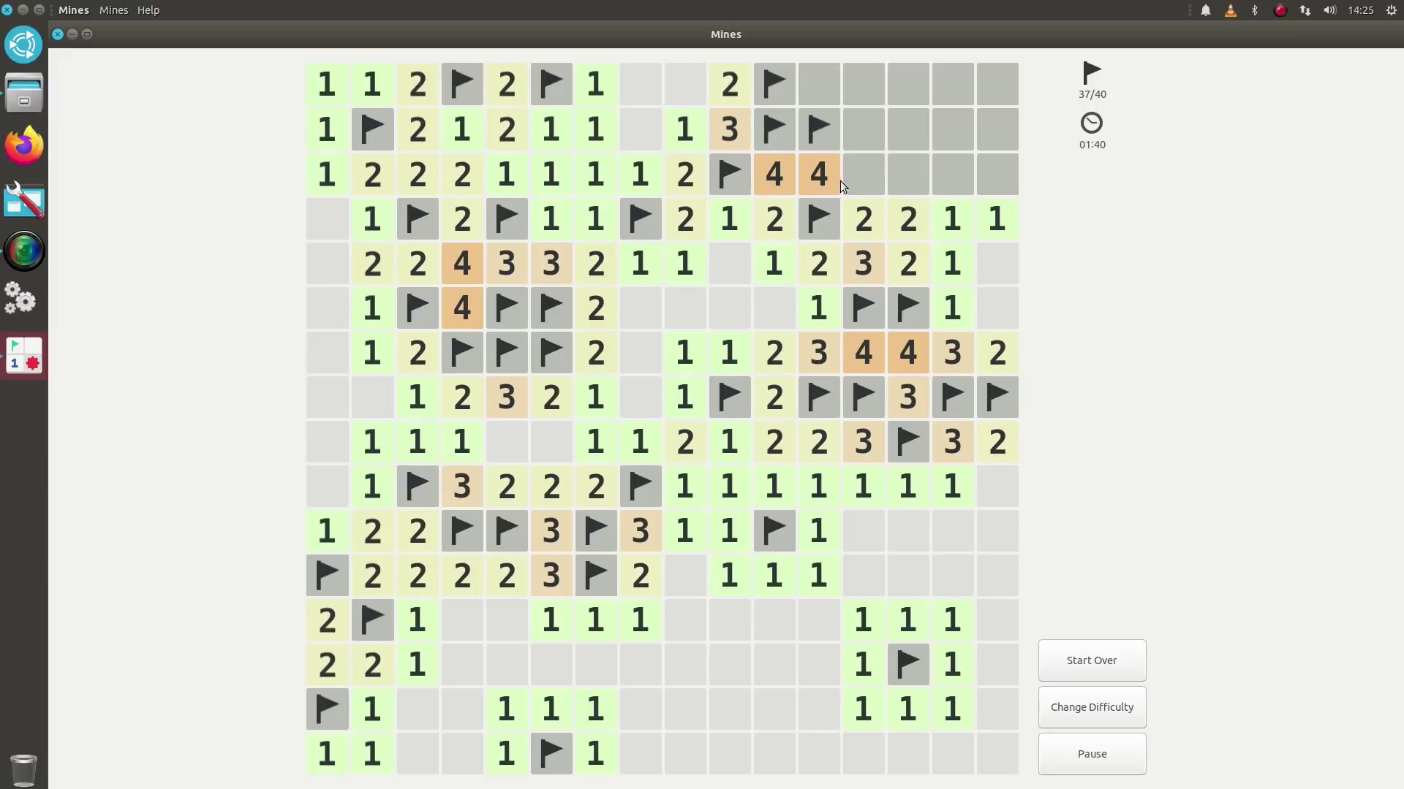
Uncover the top-right block and flag the final mines to reach 40 of 40
right_click(866, 182)
left_click(866, 138)
left_click(913, 129)
left_click(907, 175)
left_click(875, 85)
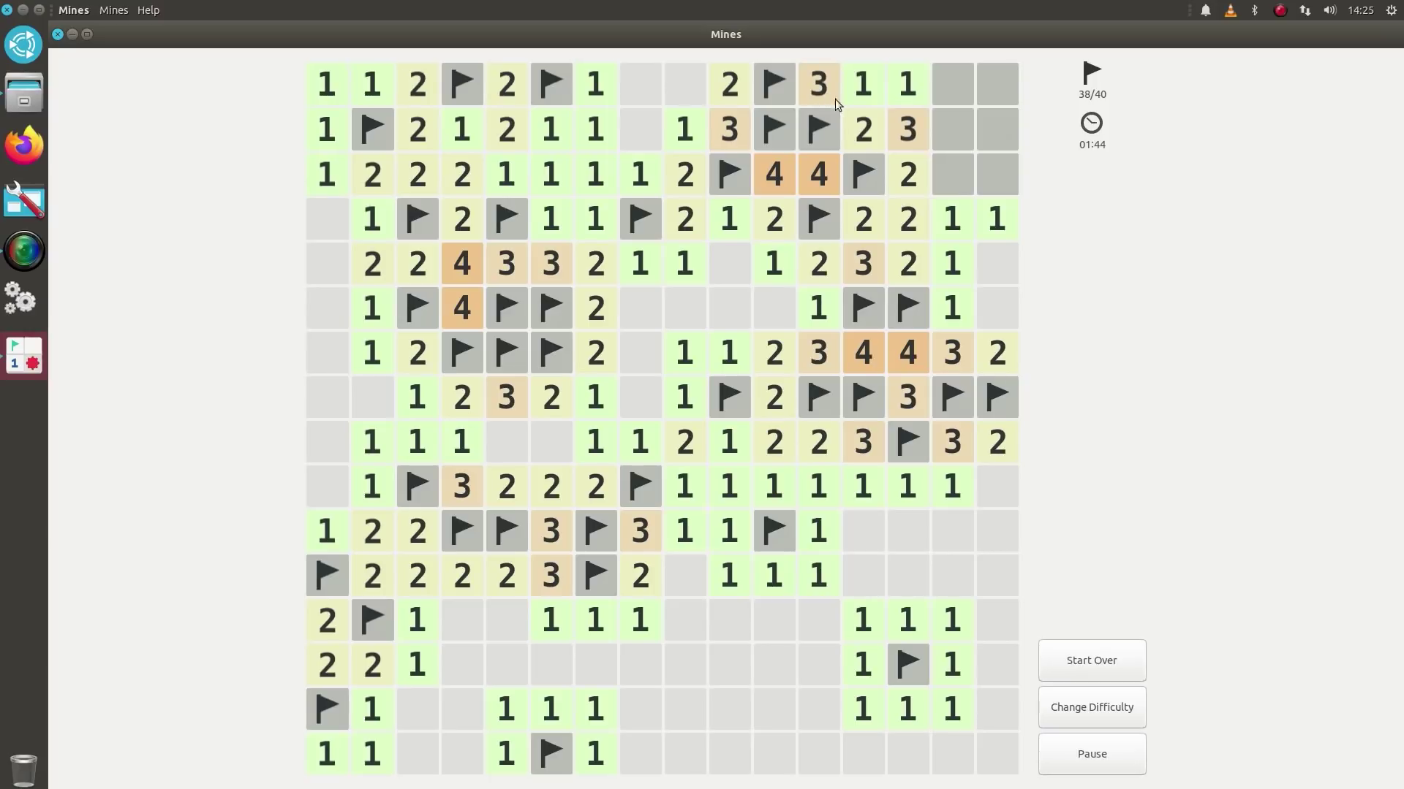
right_click(956, 179)
right_click(953, 86)
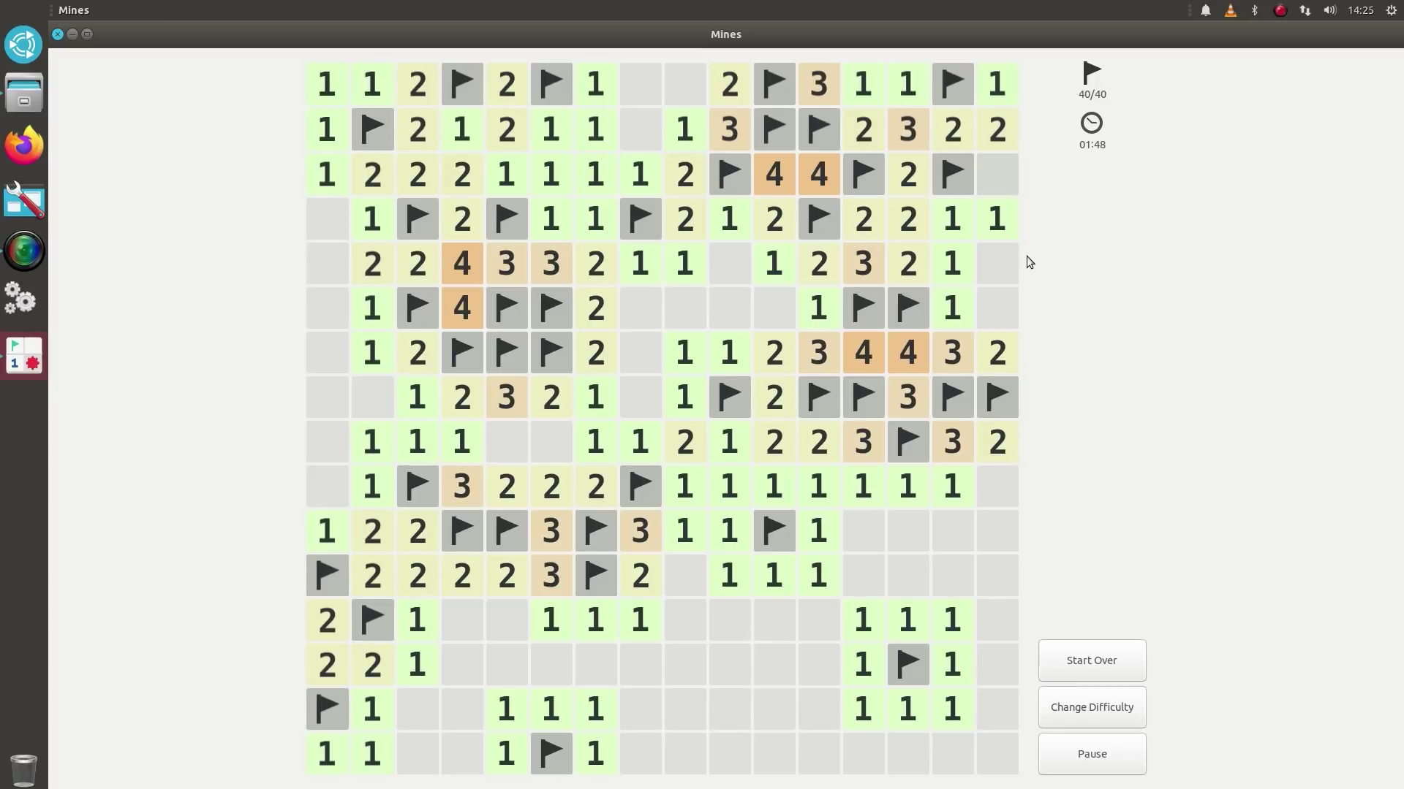
Reveal the last hidden cell to win the 40-mine game in 1 minute 48 seconds
left_click(1009, 219)
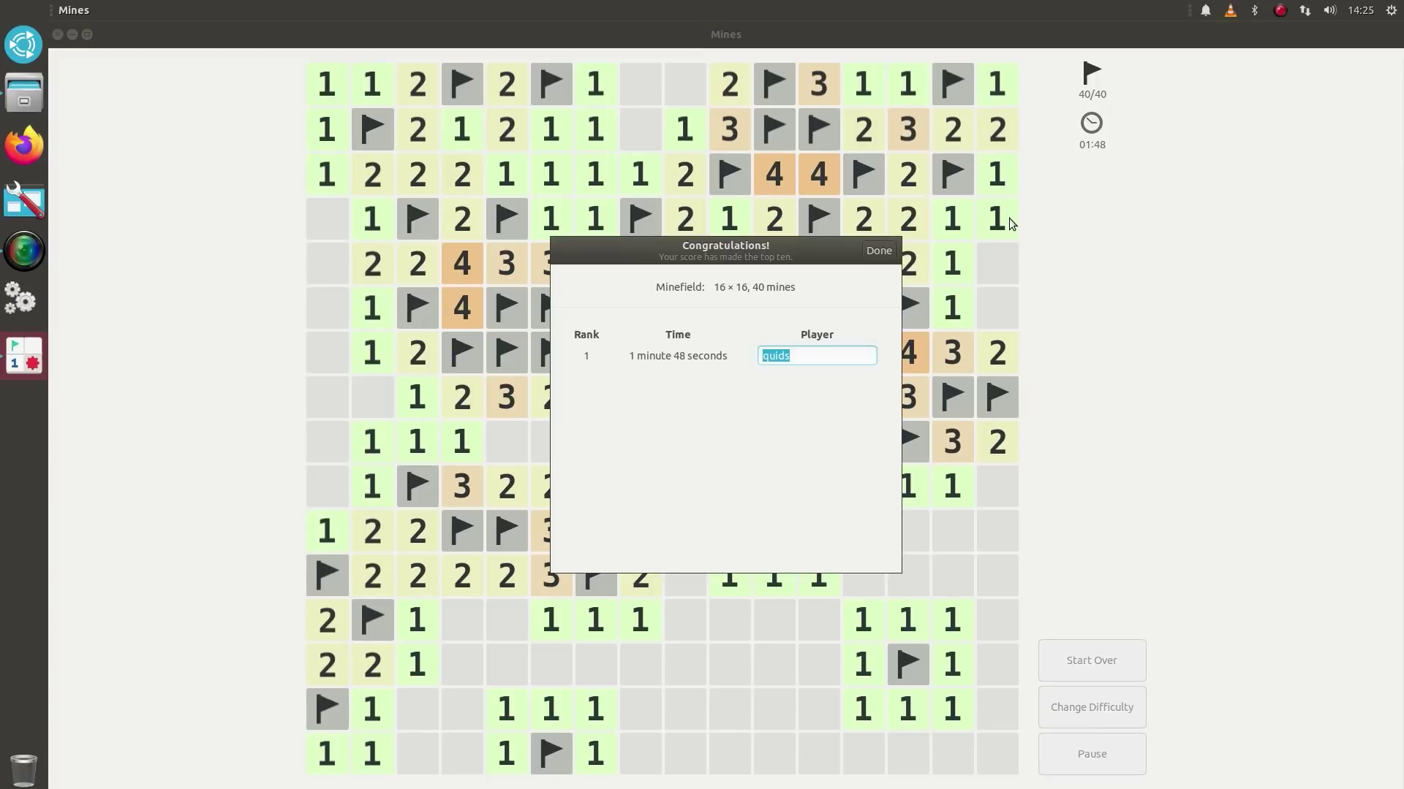